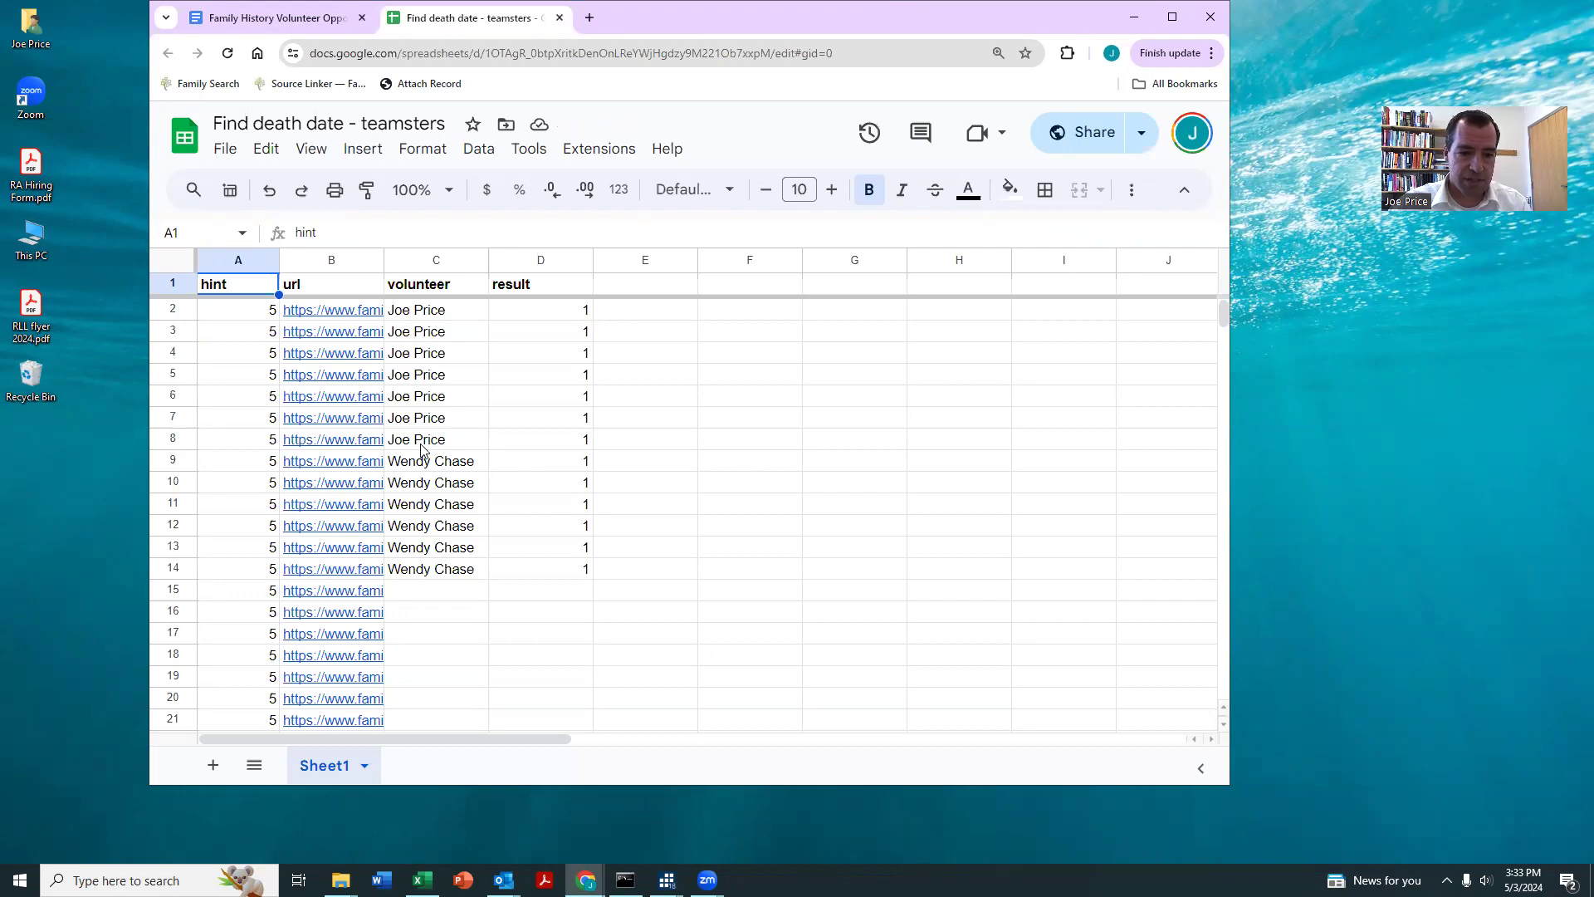
Step: Copy the first volunteer's name from row 8 into the volunteer cells C15 through C19
click(422, 446)
click(438, 593)
click(443, 618)
scroll(477, 558, down, 2)
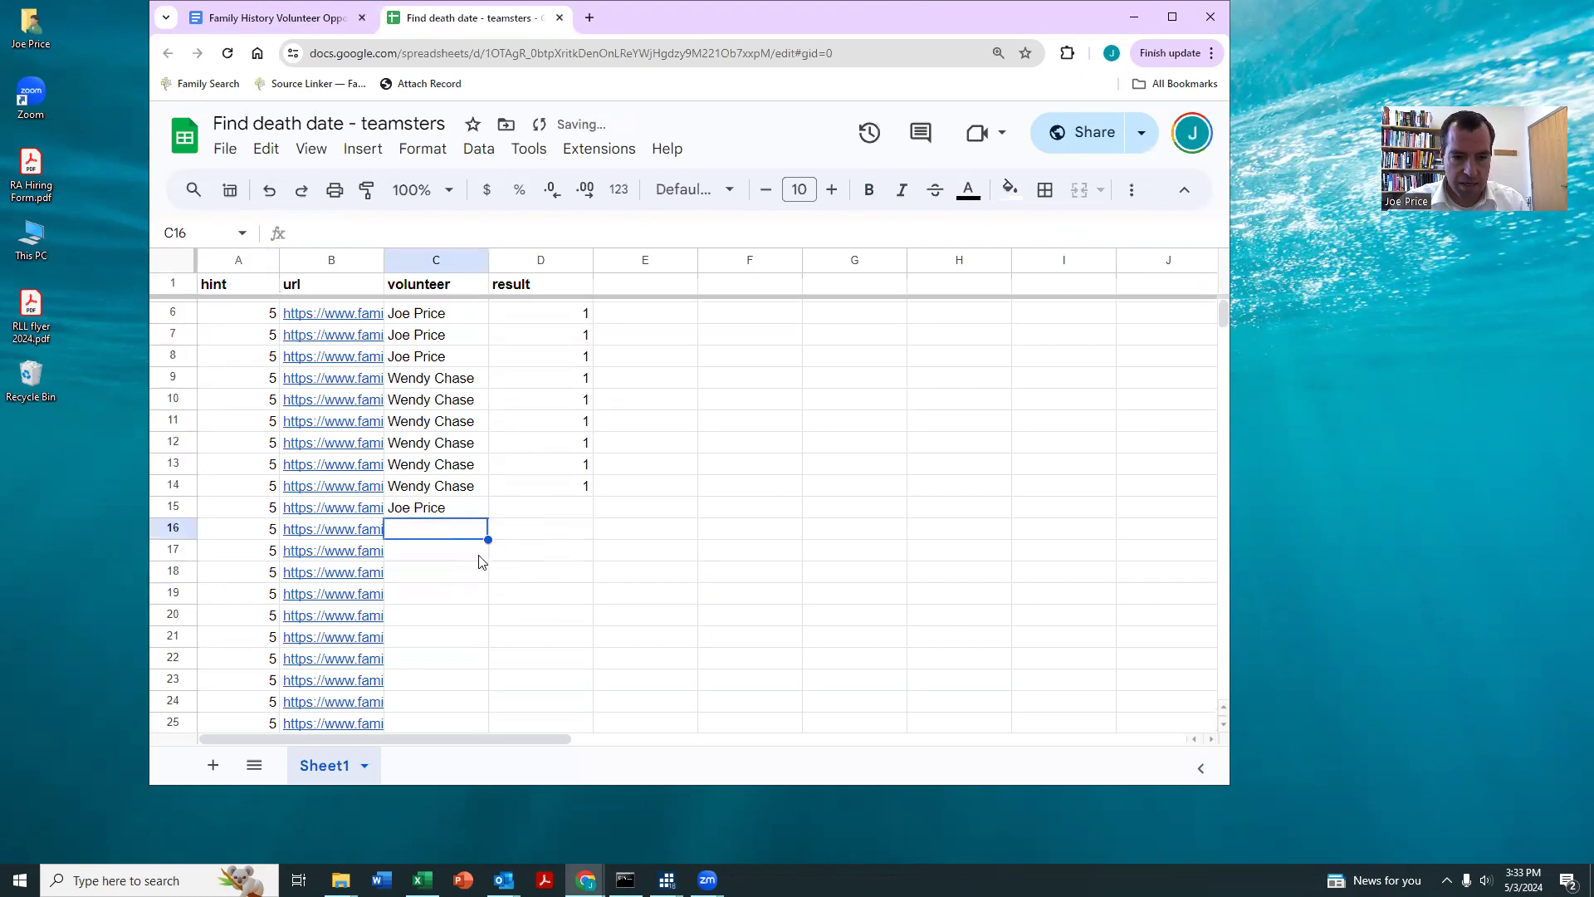
drag(419, 429, 416, 523)
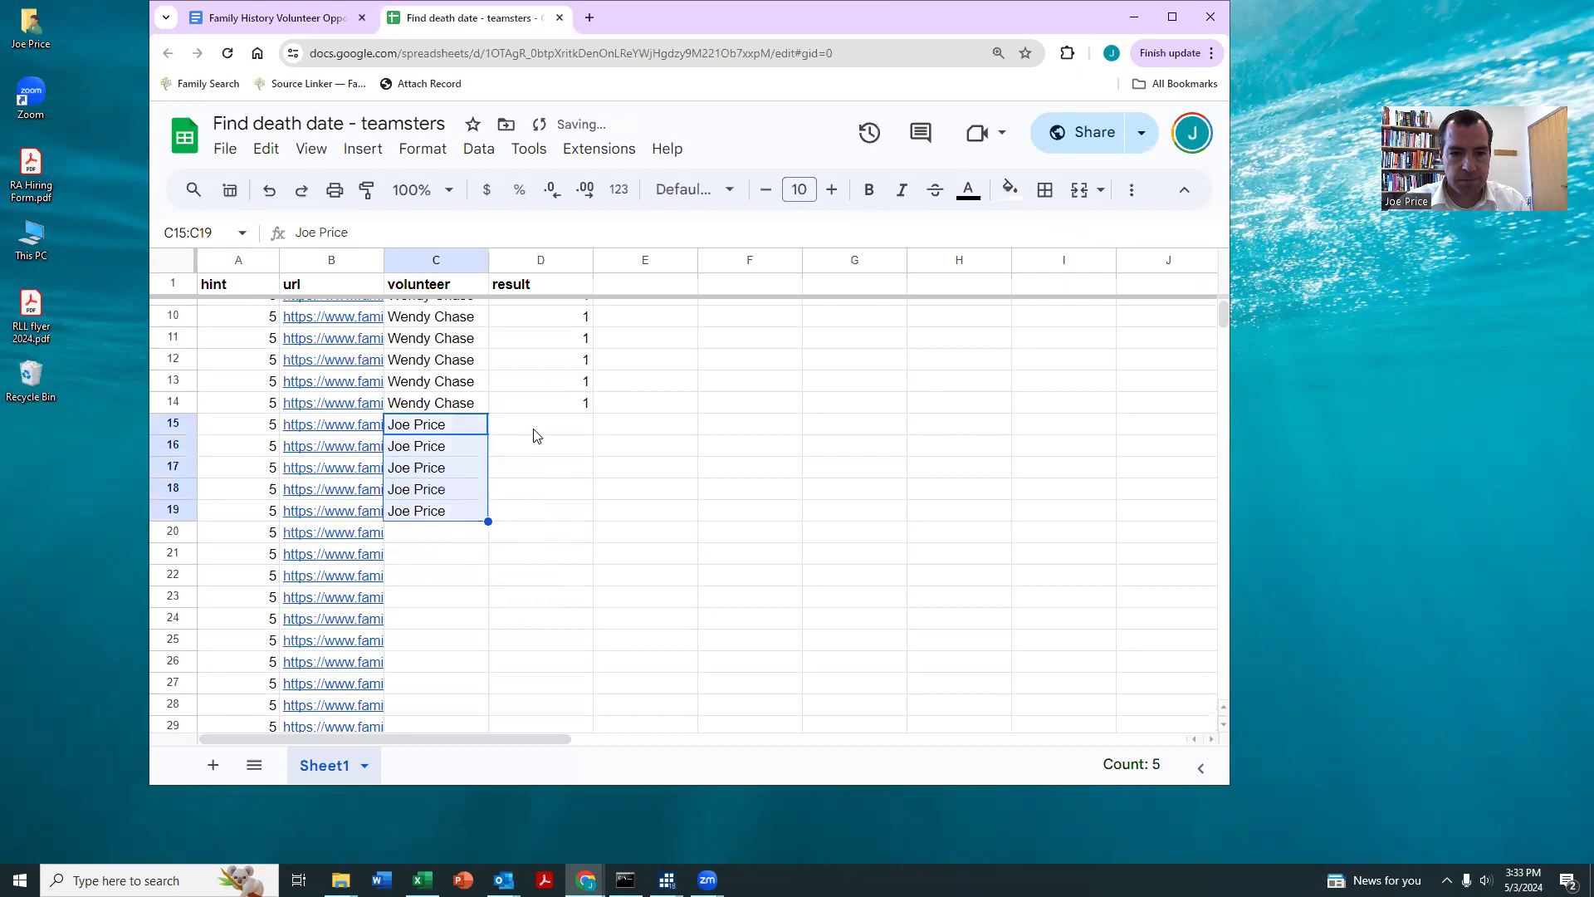
Step: Open the record link in row 15 and sign in to FamilySearch with the saved account credentials
click(534, 431)
click(354, 431)
click(372, 456)
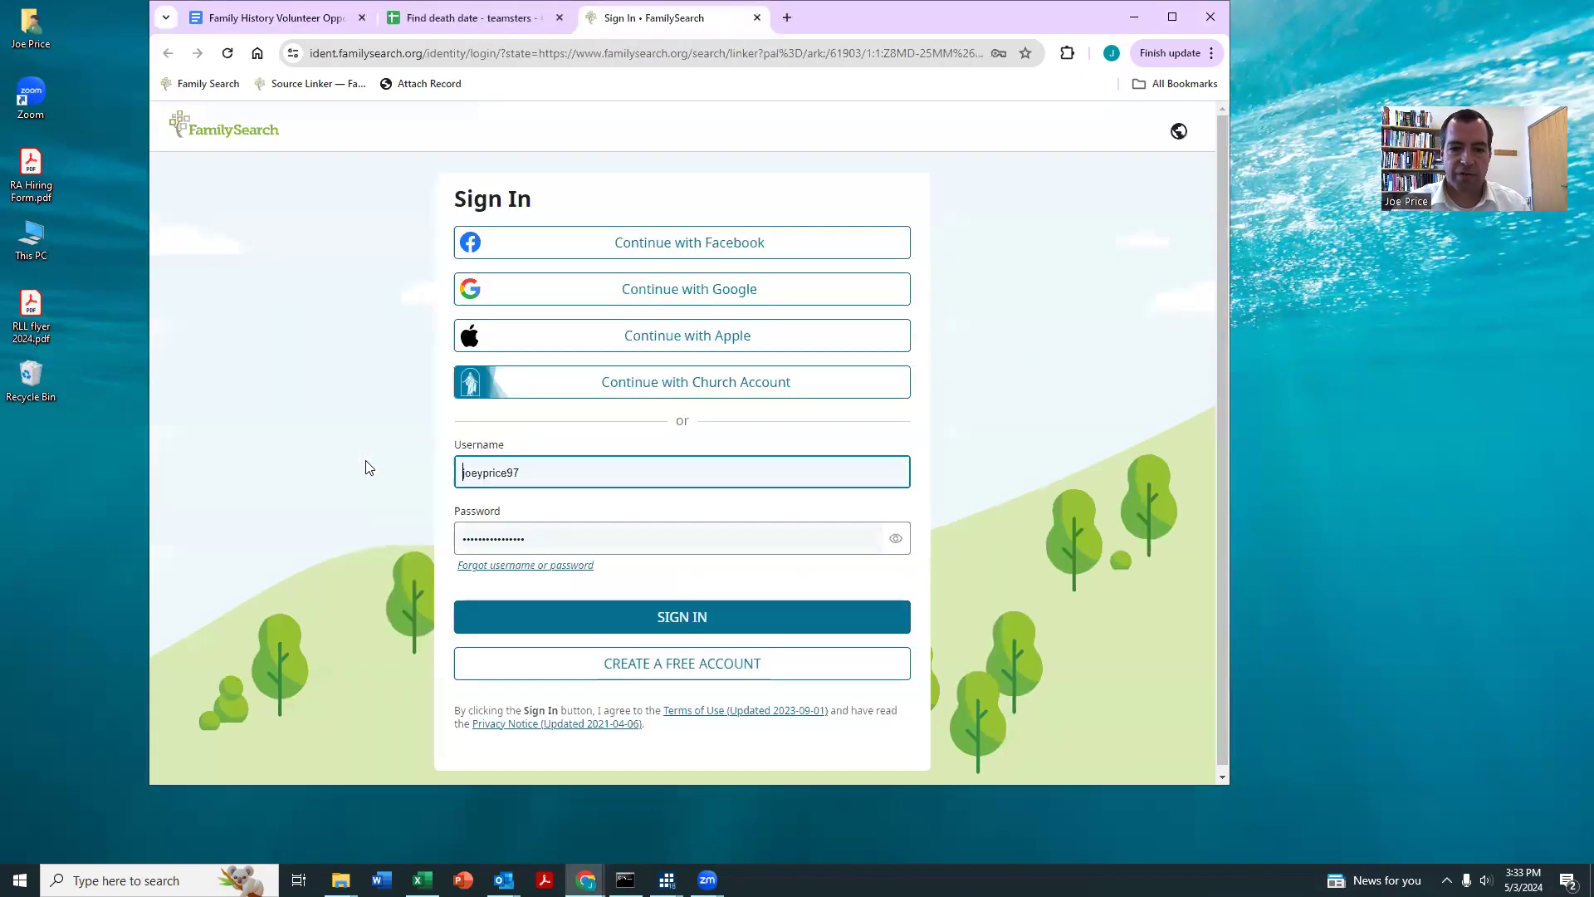
click(639, 624)
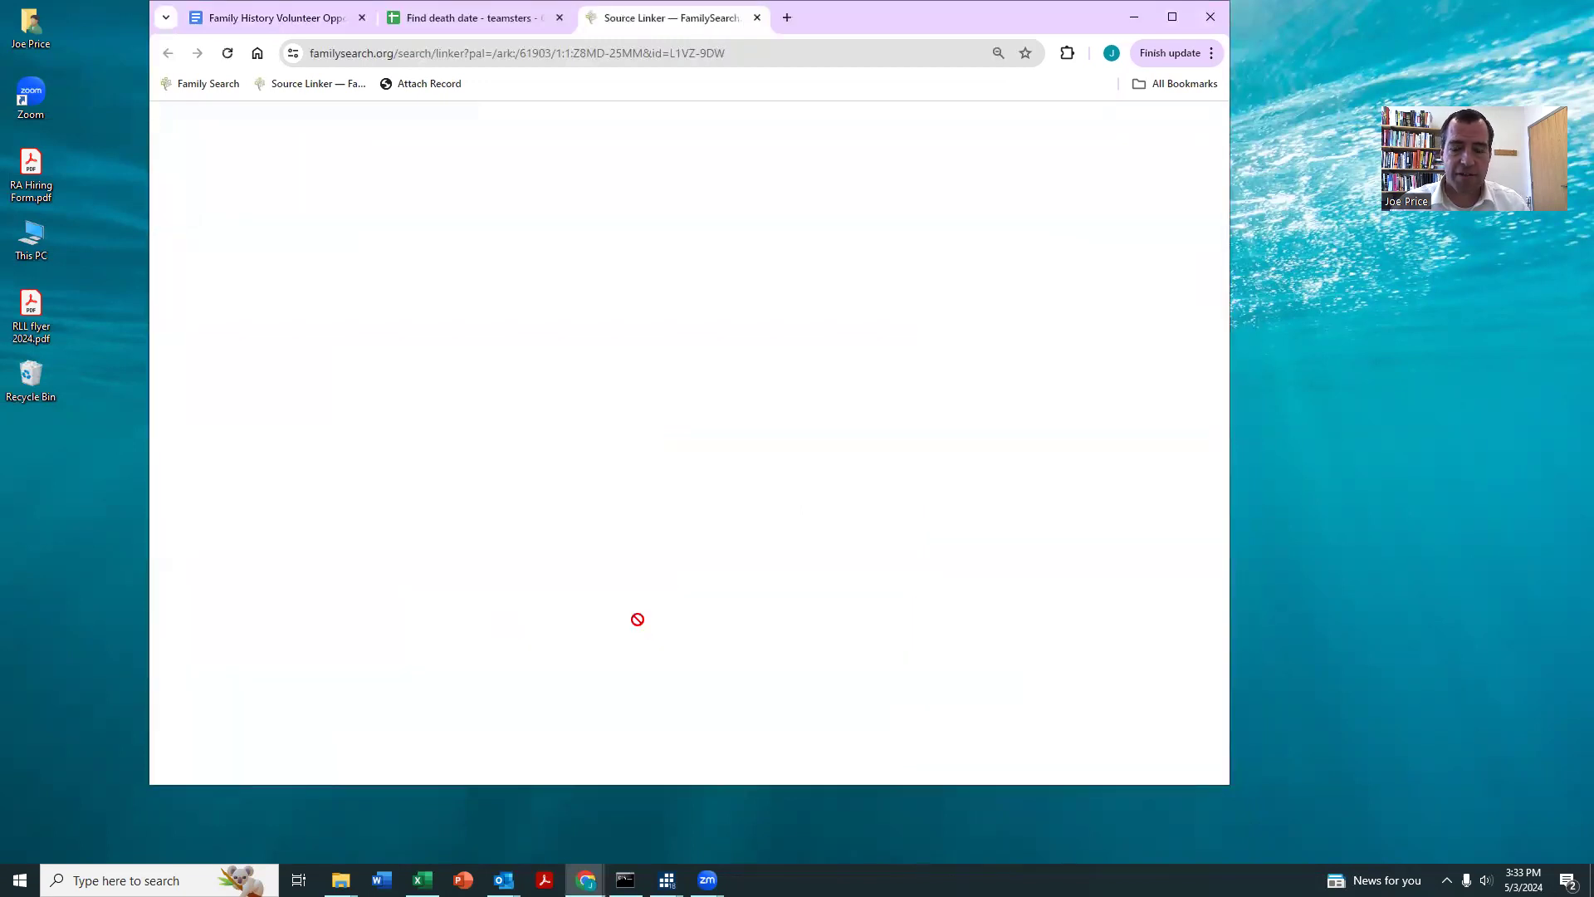
Step: Check the son's family tree details and attach the Ohio marriage record to him and both of his parents
scroll(624, 604, down, 2)
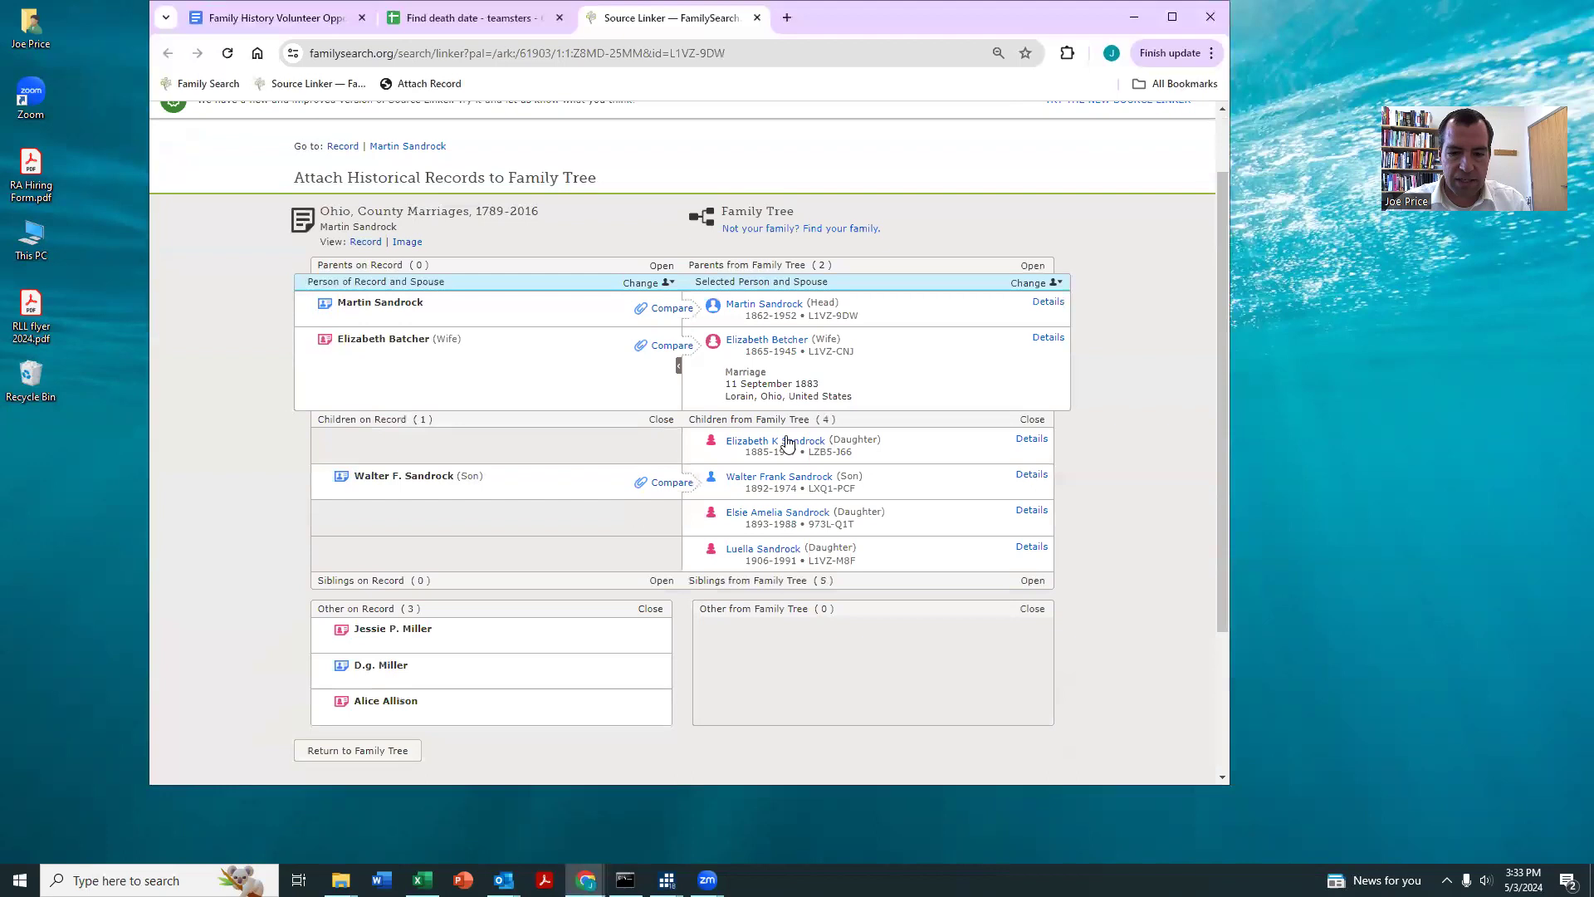
click(1031, 393)
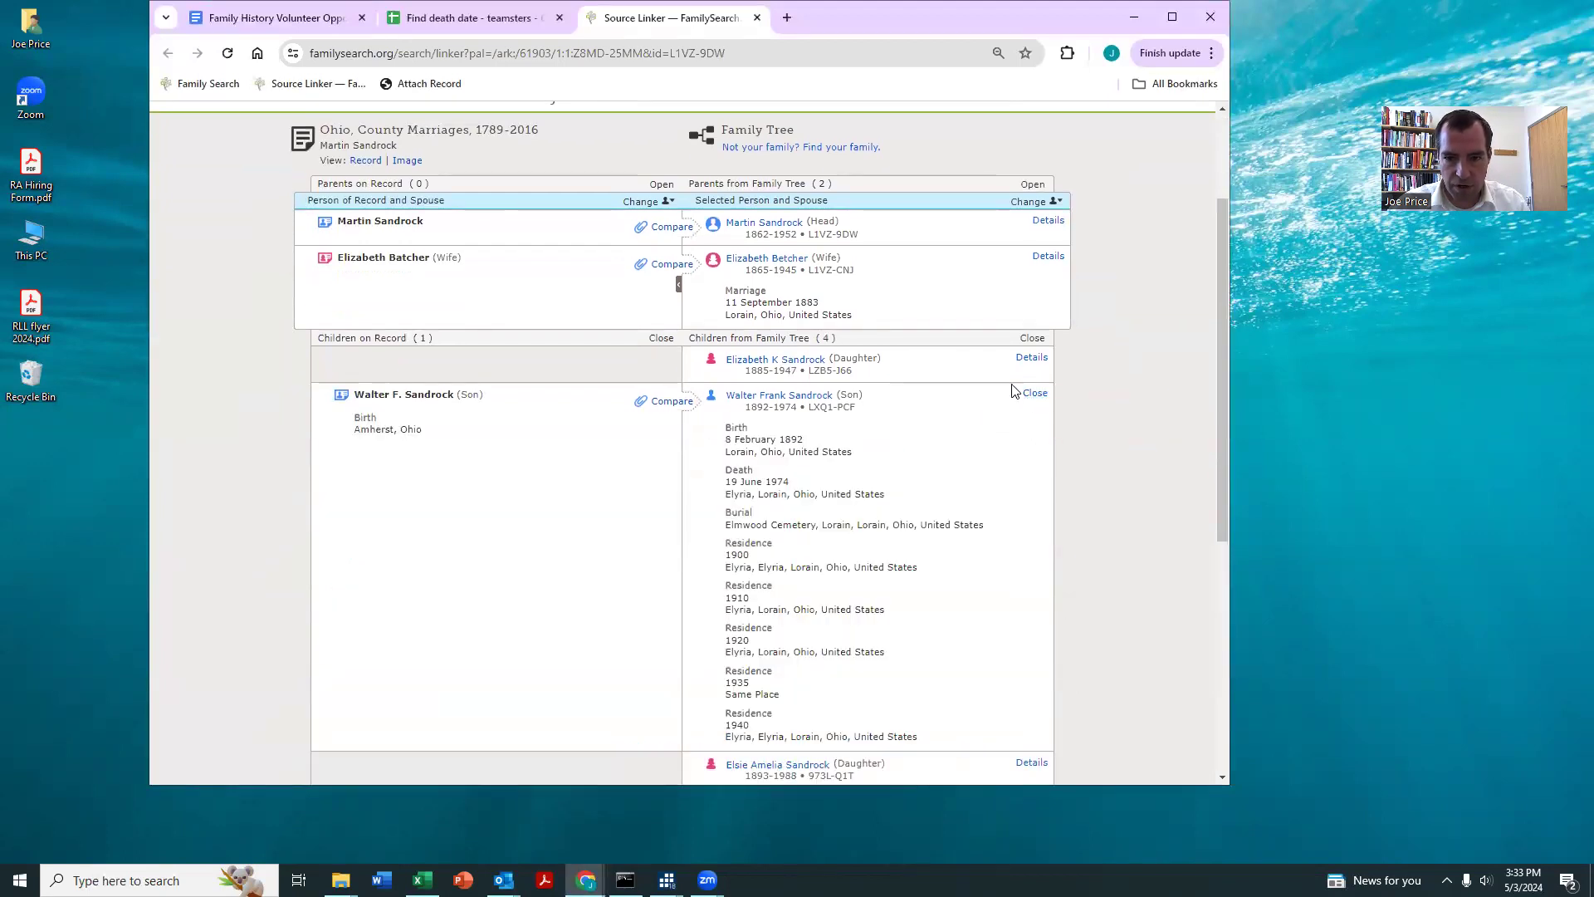
click(423, 84)
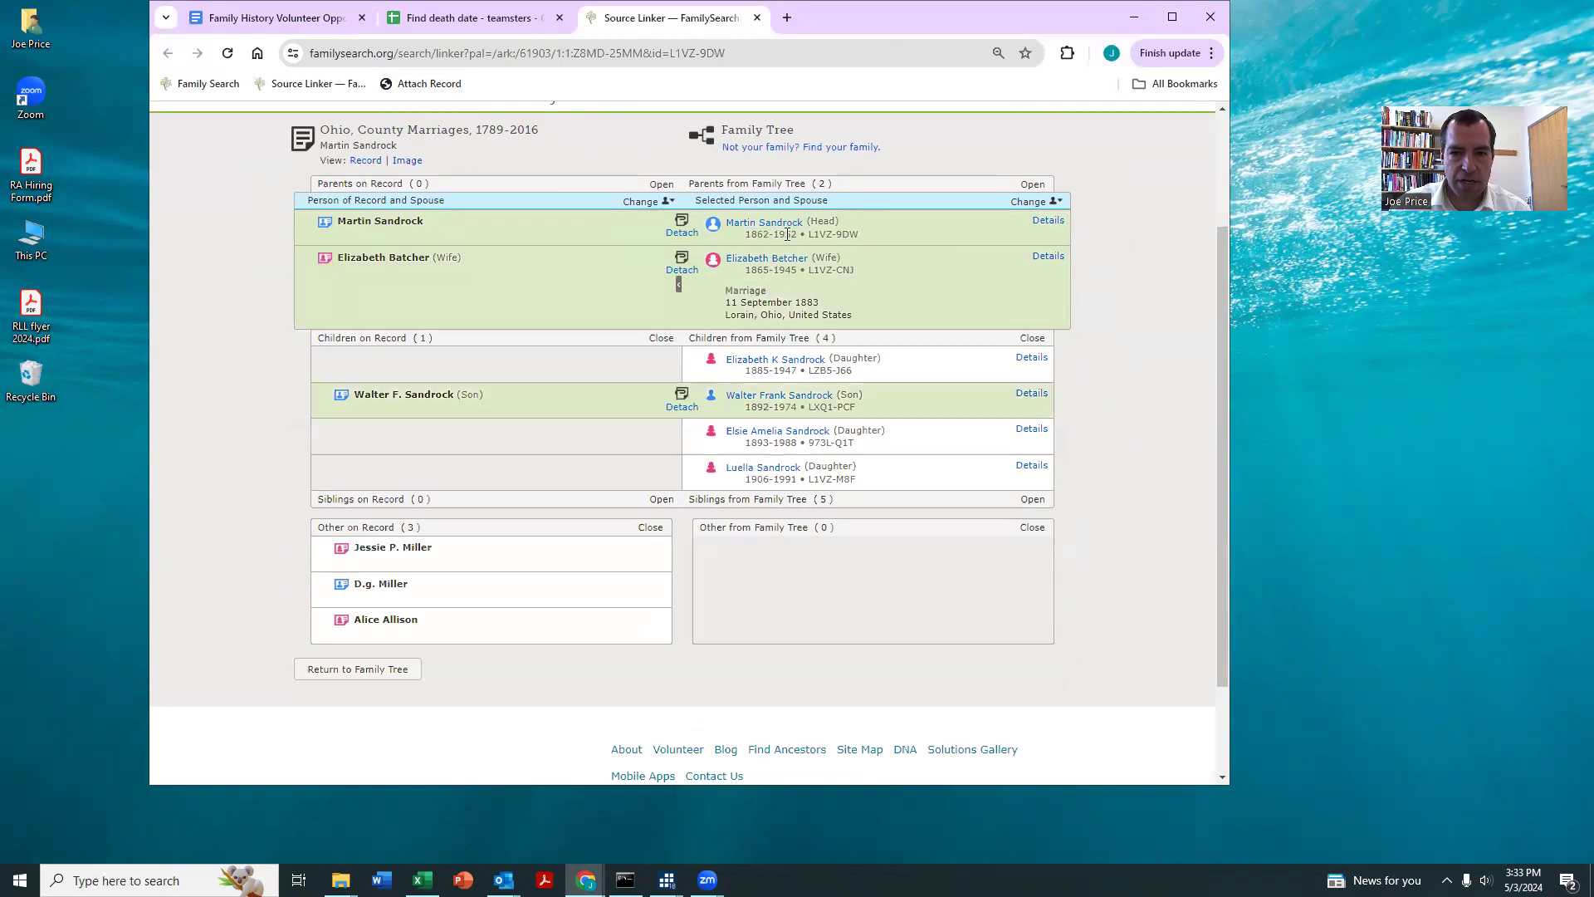
Step: Switch the family tree focus to the son (1892-1974) and attach the marriage record to his wife
click(1027, 203)
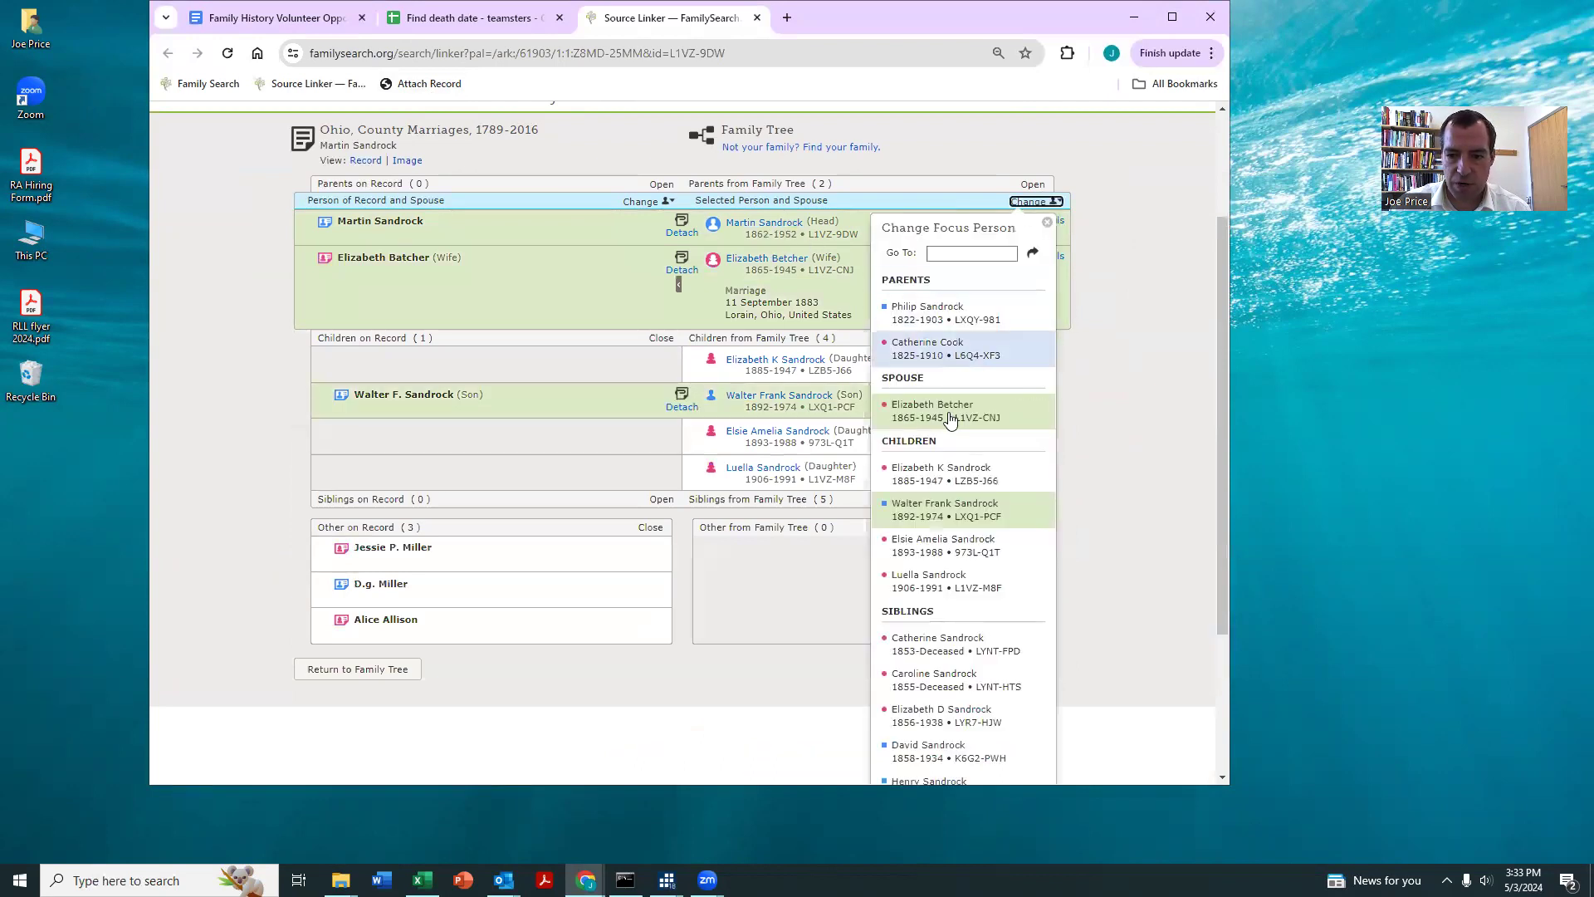
click(930, 508)
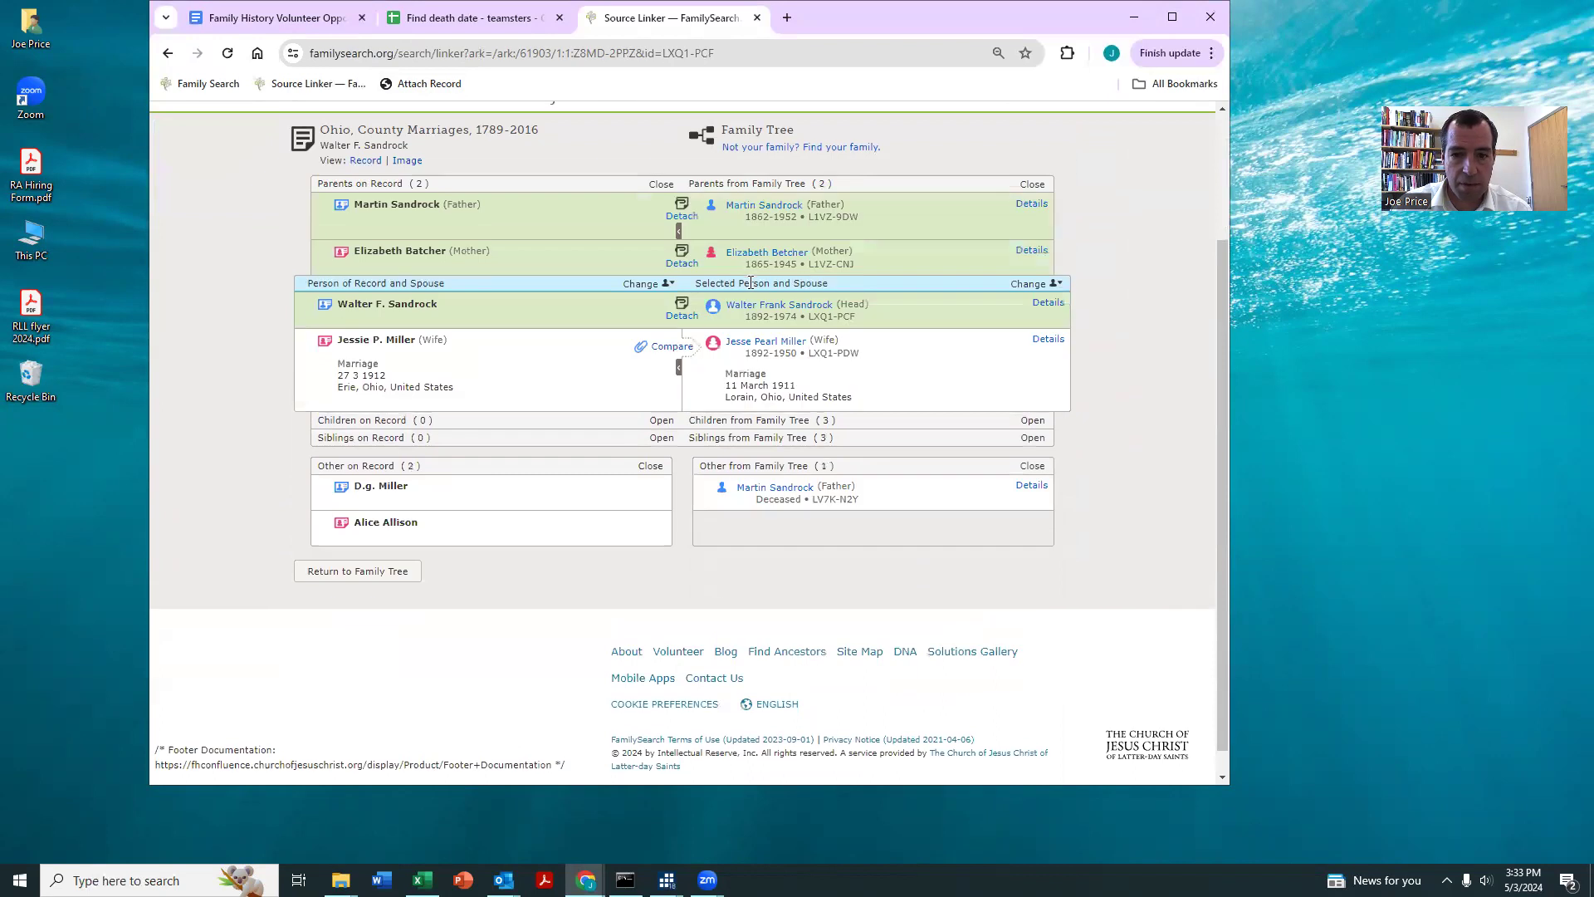
scroll(751, 284, down, 1)
click(430, 88)
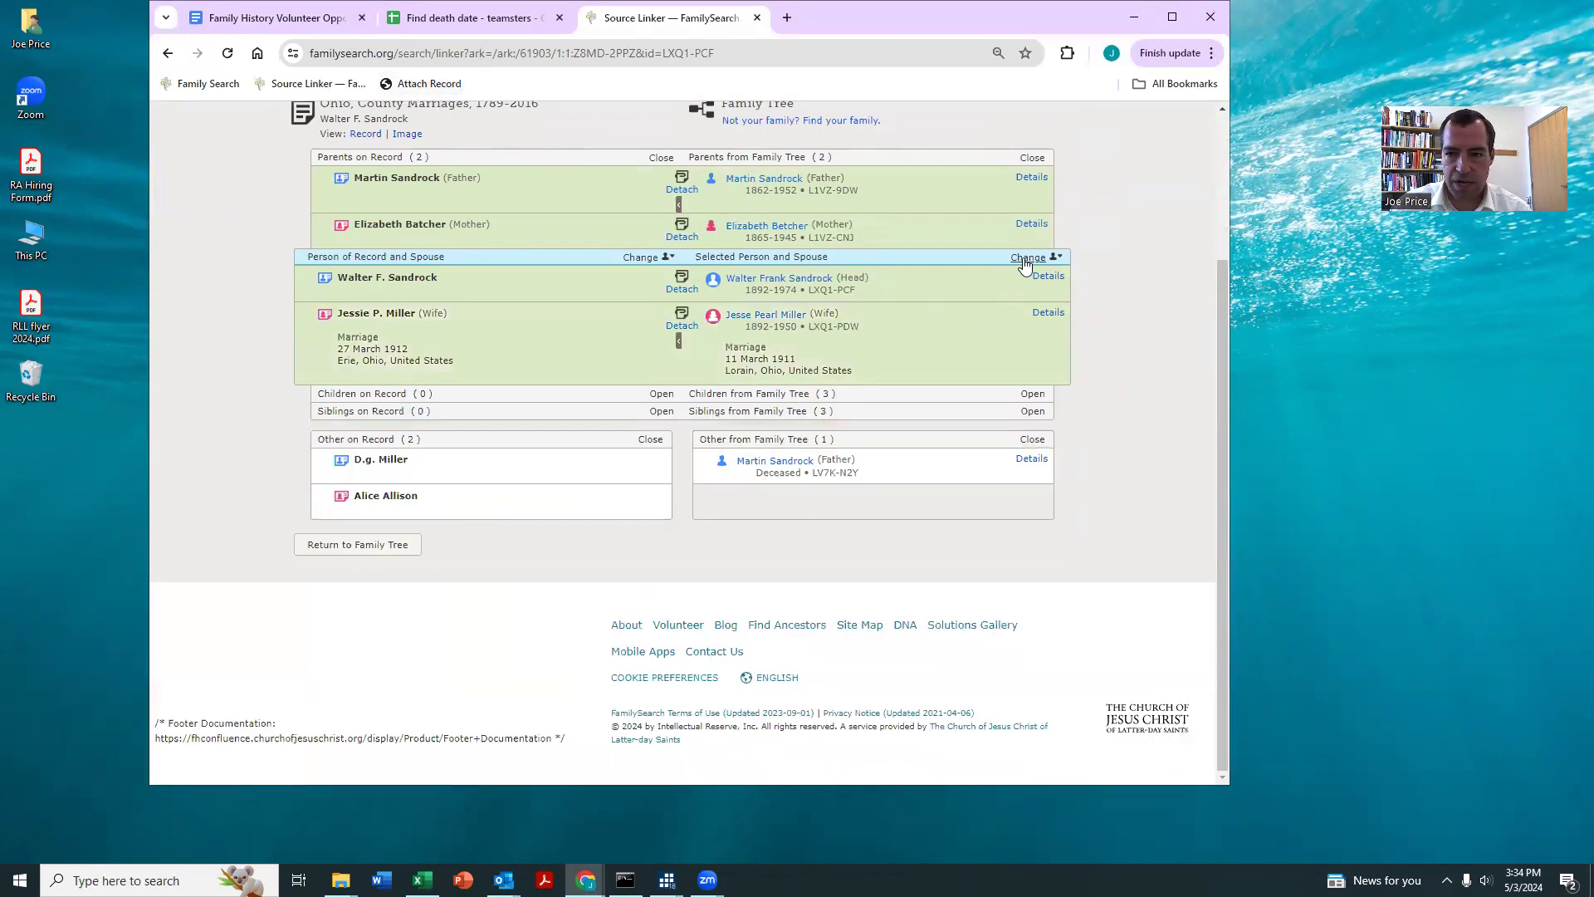
Step: Switch the family tree focus to the wife (1892-1950) and attach the marriage record to both of her parents
click(1027, 258)
click(943, 472)
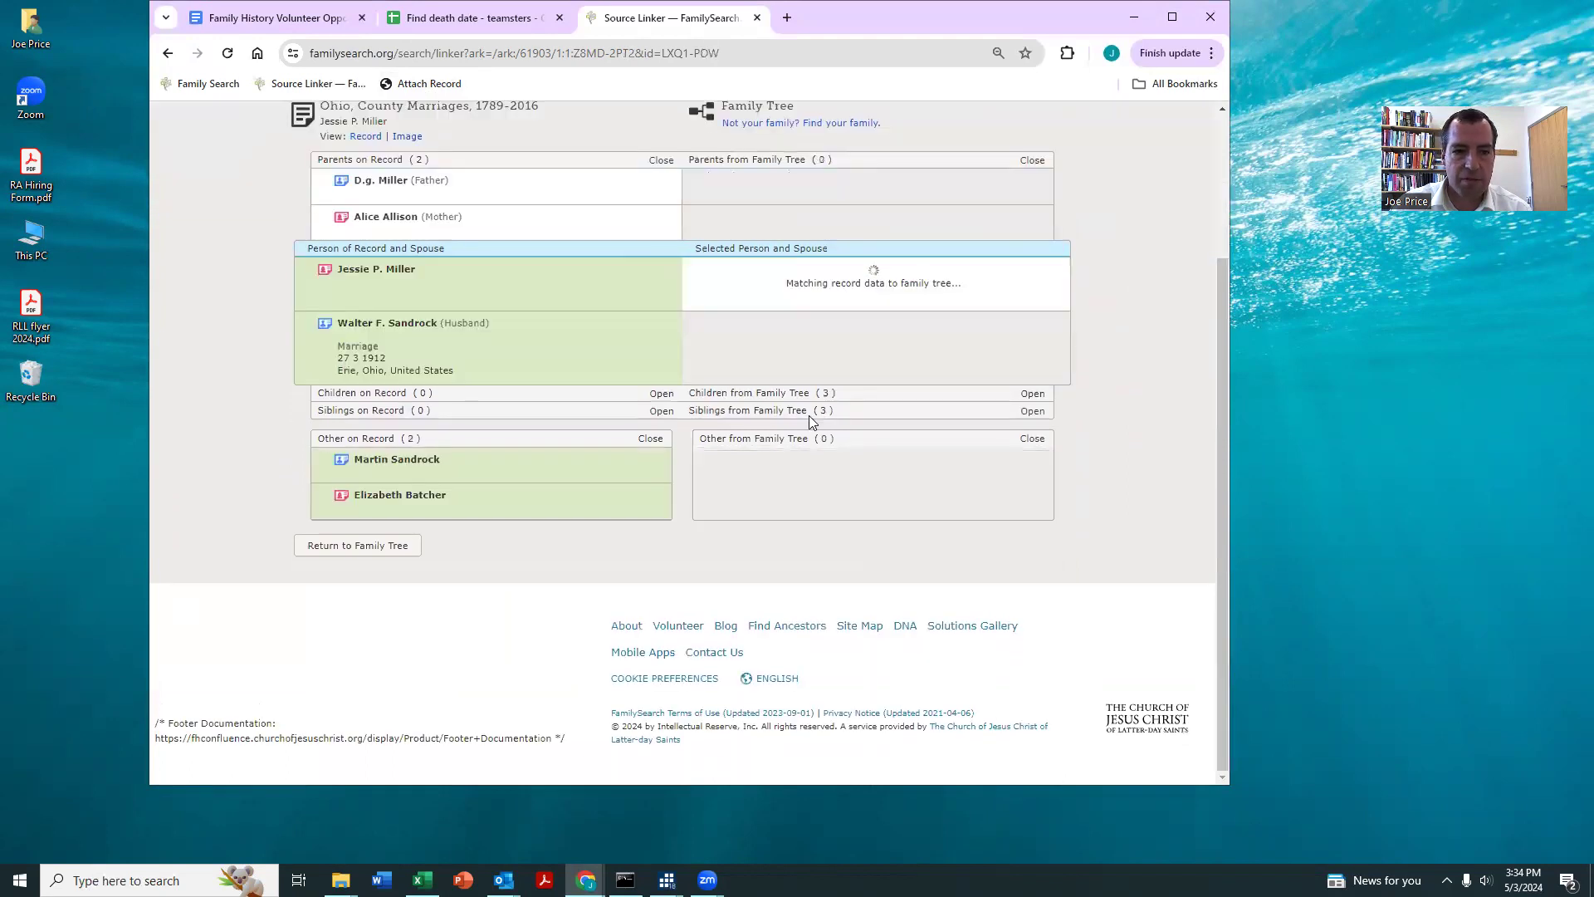
click(453, 83)
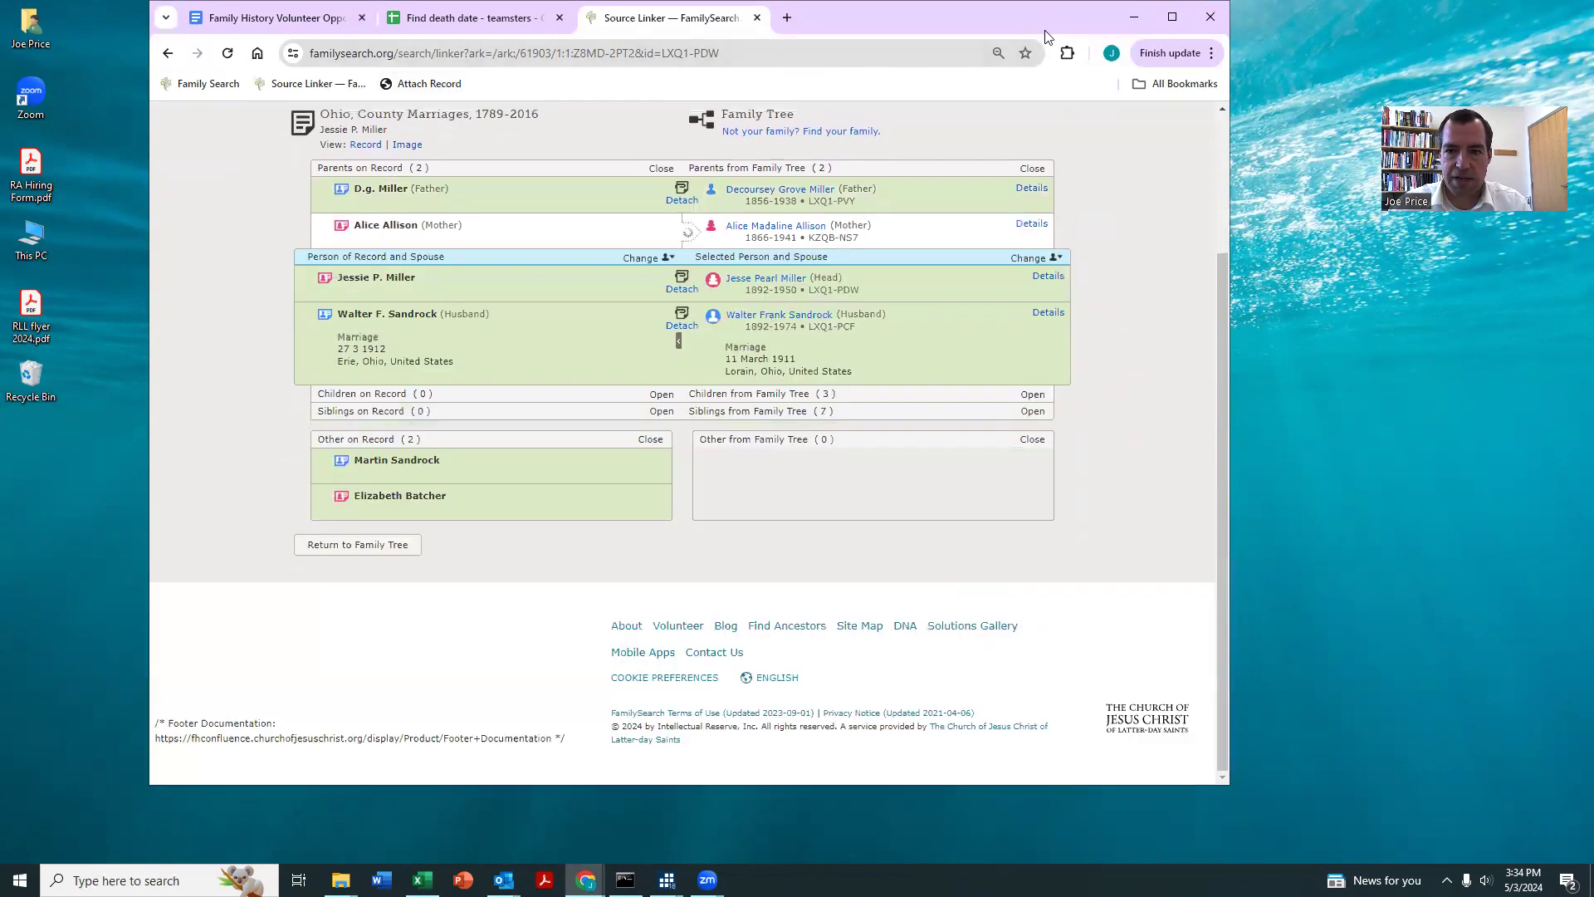
Step: Close the completed Source Linker page and enter 1 as the result for row 15
drag(1048, 37, 1037, 59)
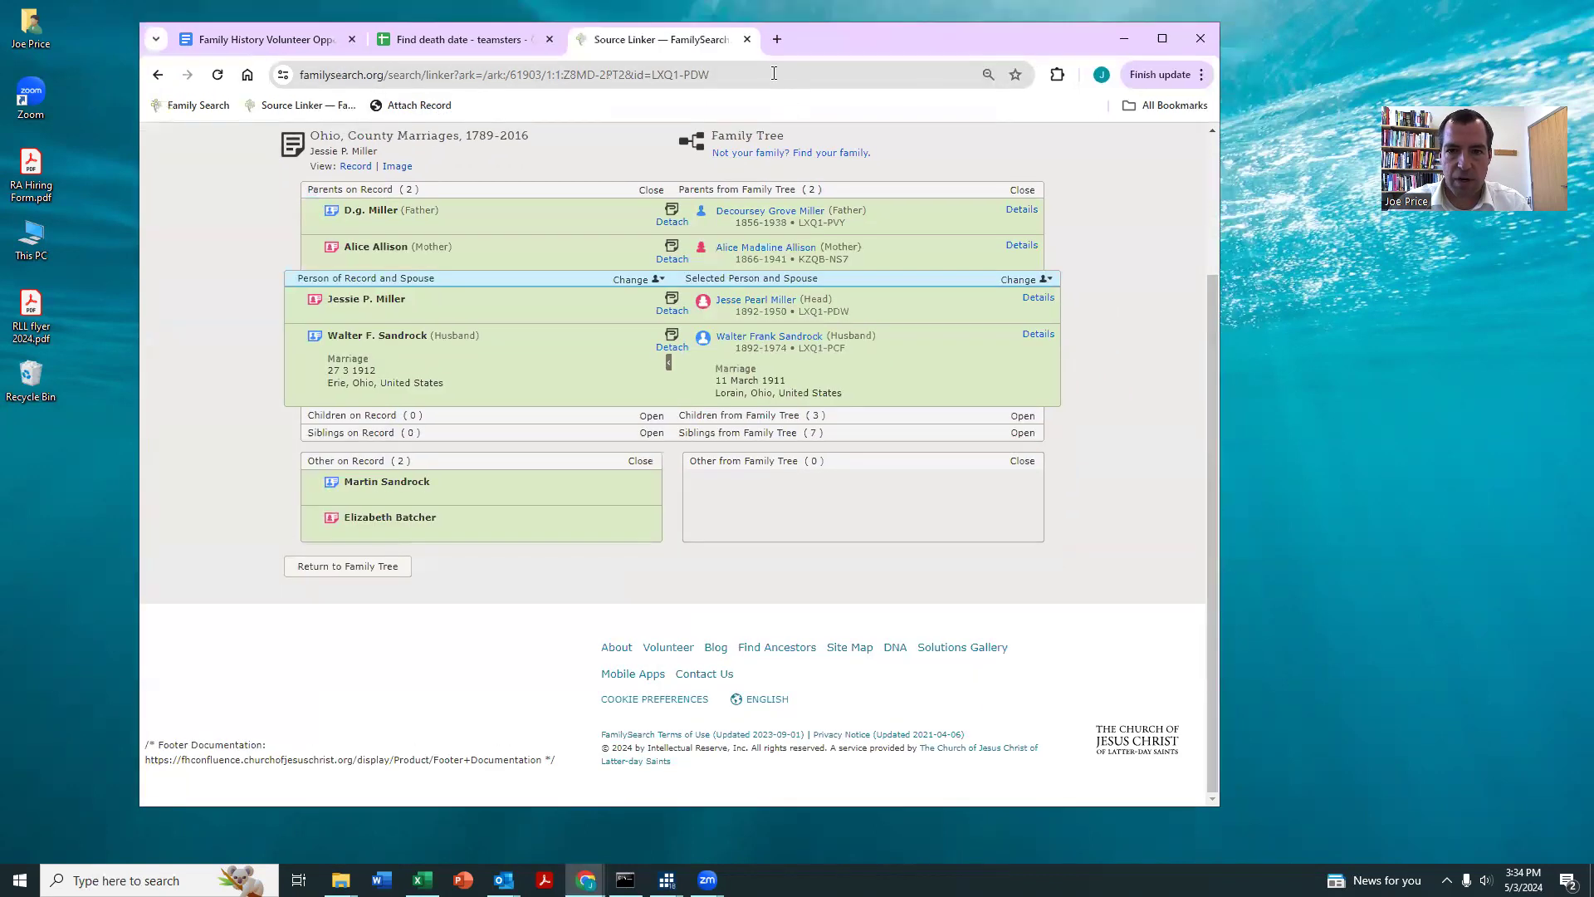
click(747, 39)
click(520, 446)
text(1)
key(Return)
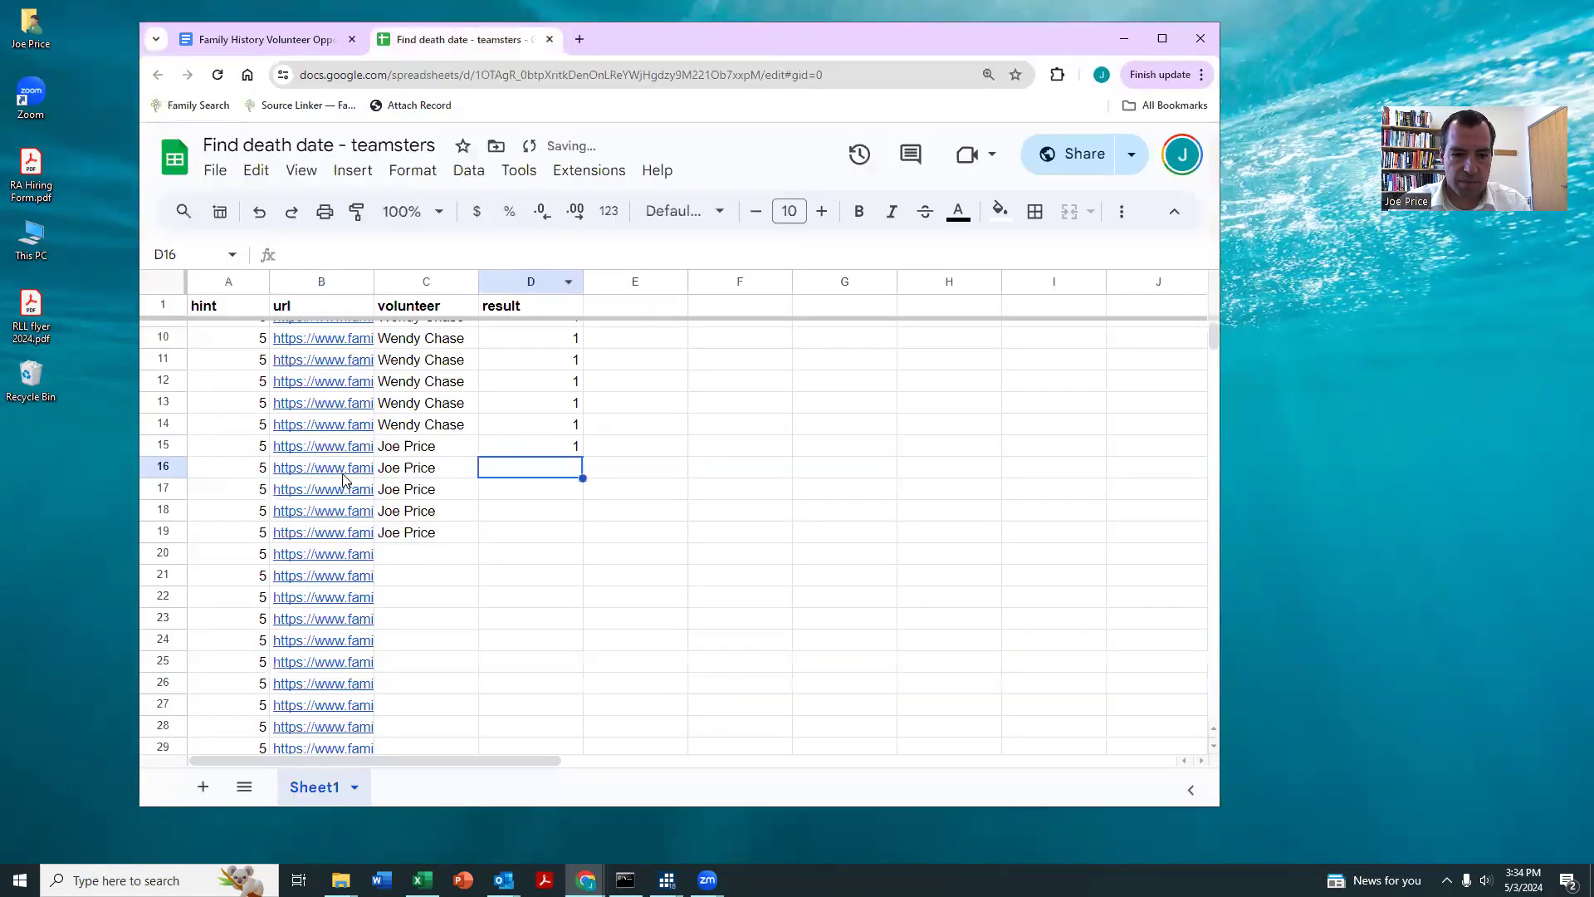
Step: Open the record link in row 16 and compare the 1880 census details with the tree's selected person and his elder sister
click(344, 478)
click(348, 499)
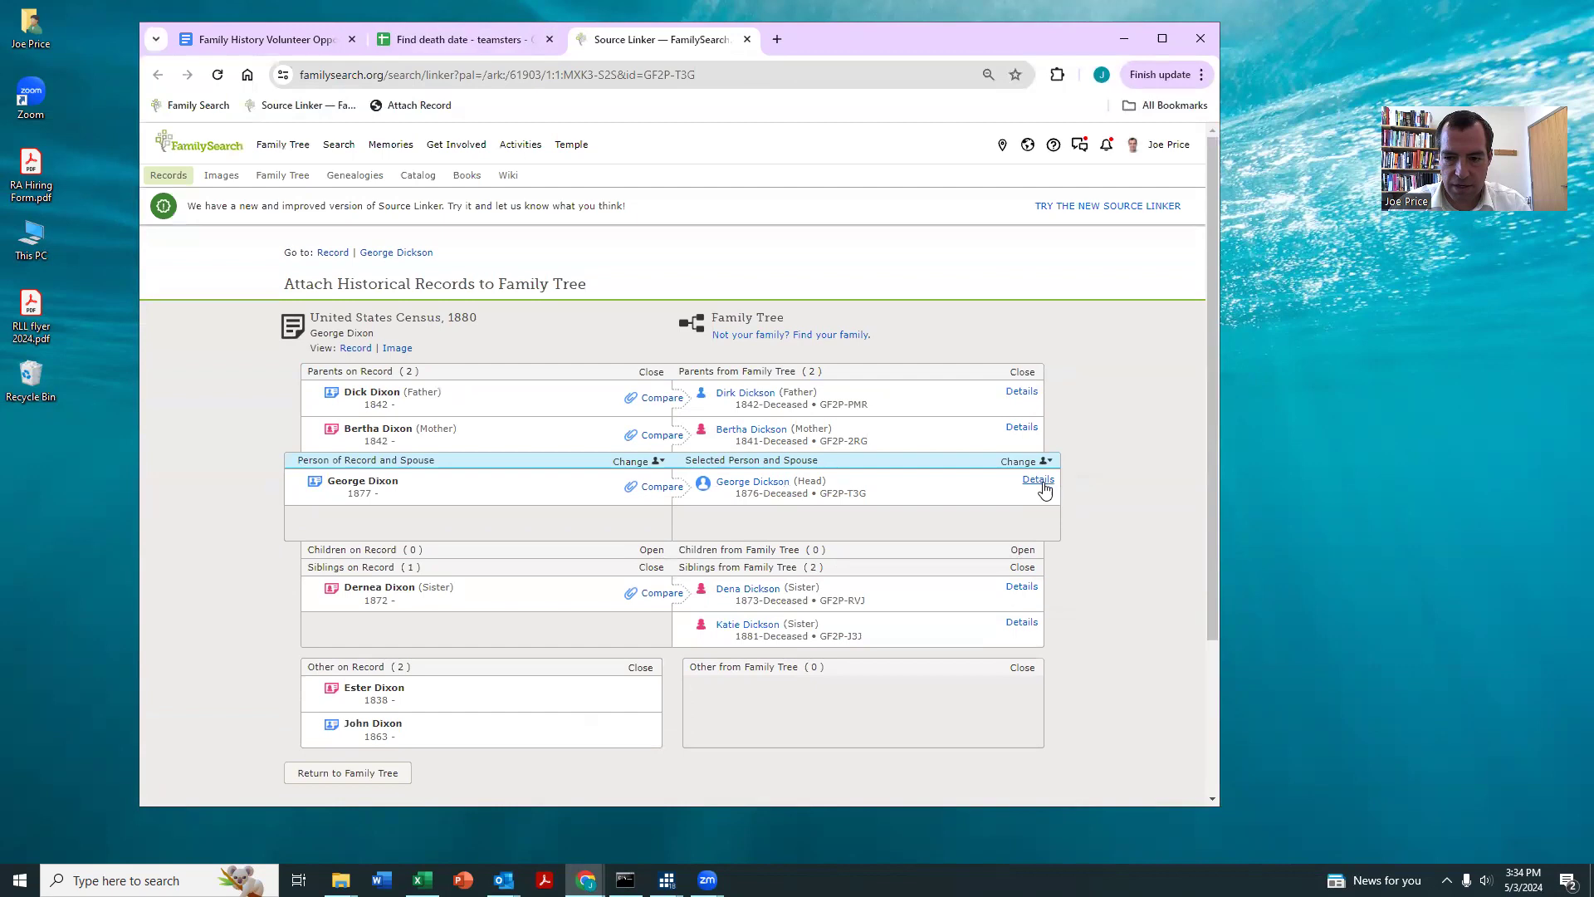
click(1038, 479)
scroll(942, 366, down, 1)
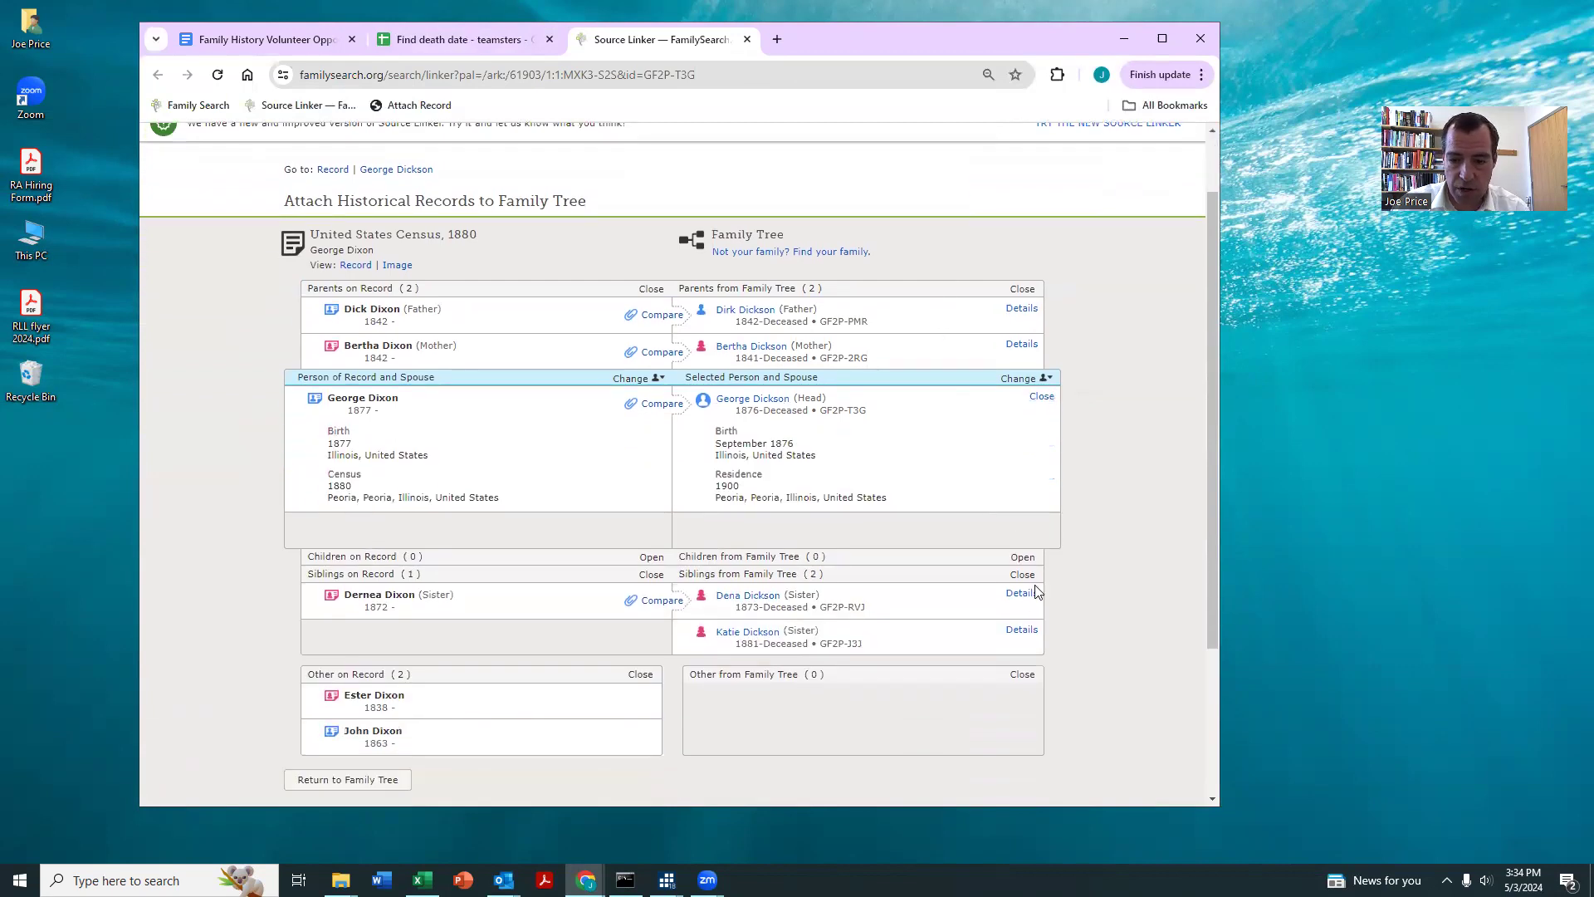
click(1023, 594)
scroll(966, 462, down, 2)
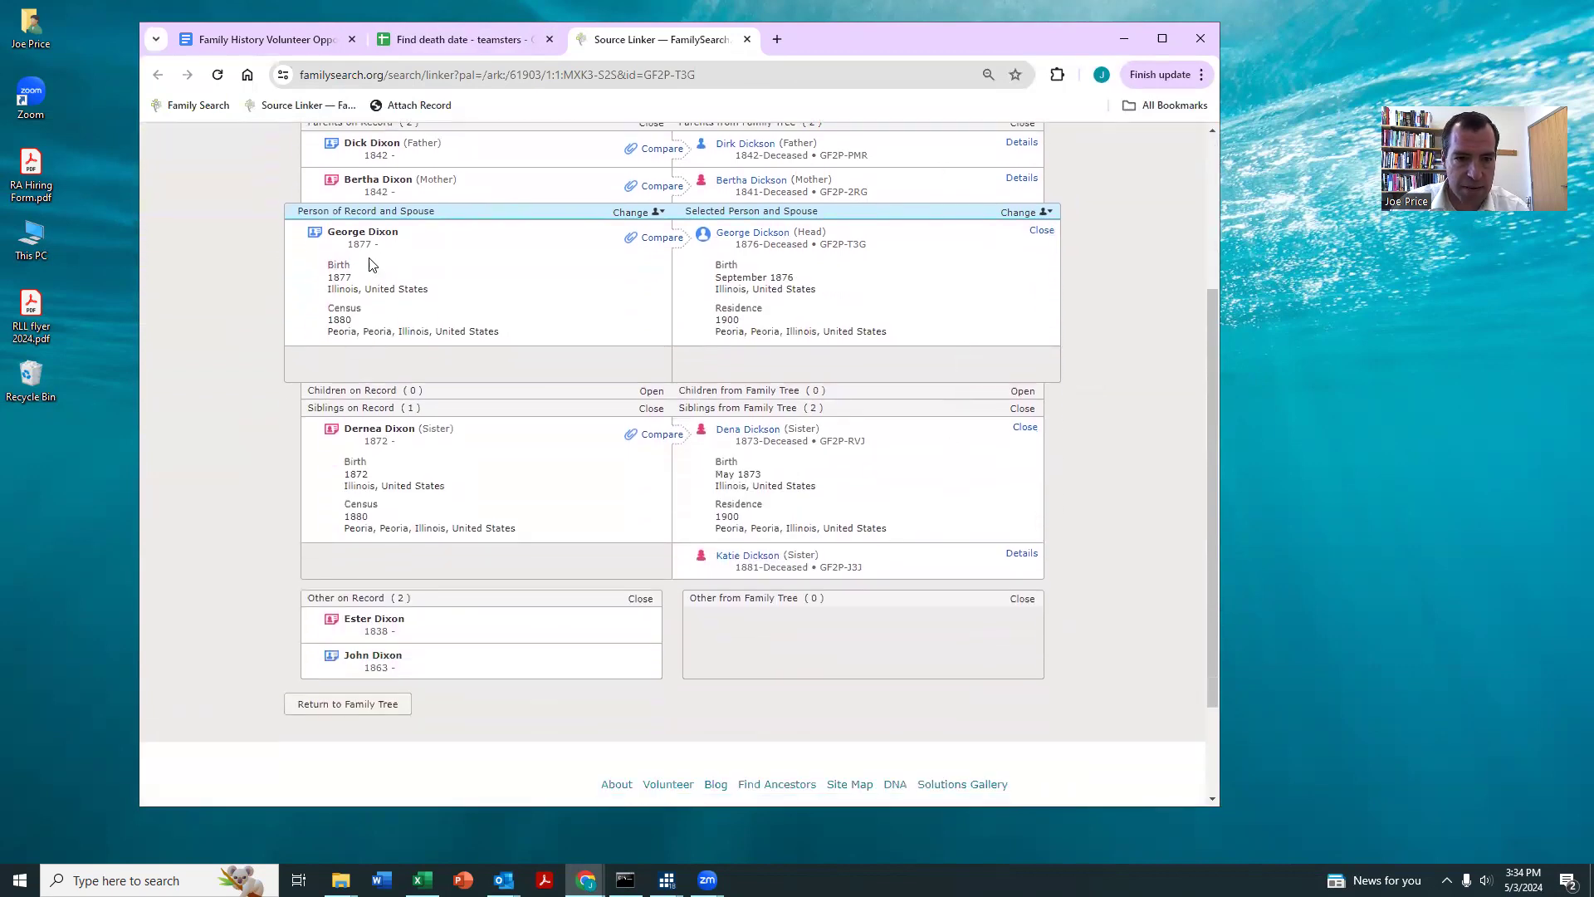
Step: Attach the 1880 census record to the matching family members and open the selected man's Family Tree page
click(410, 111)
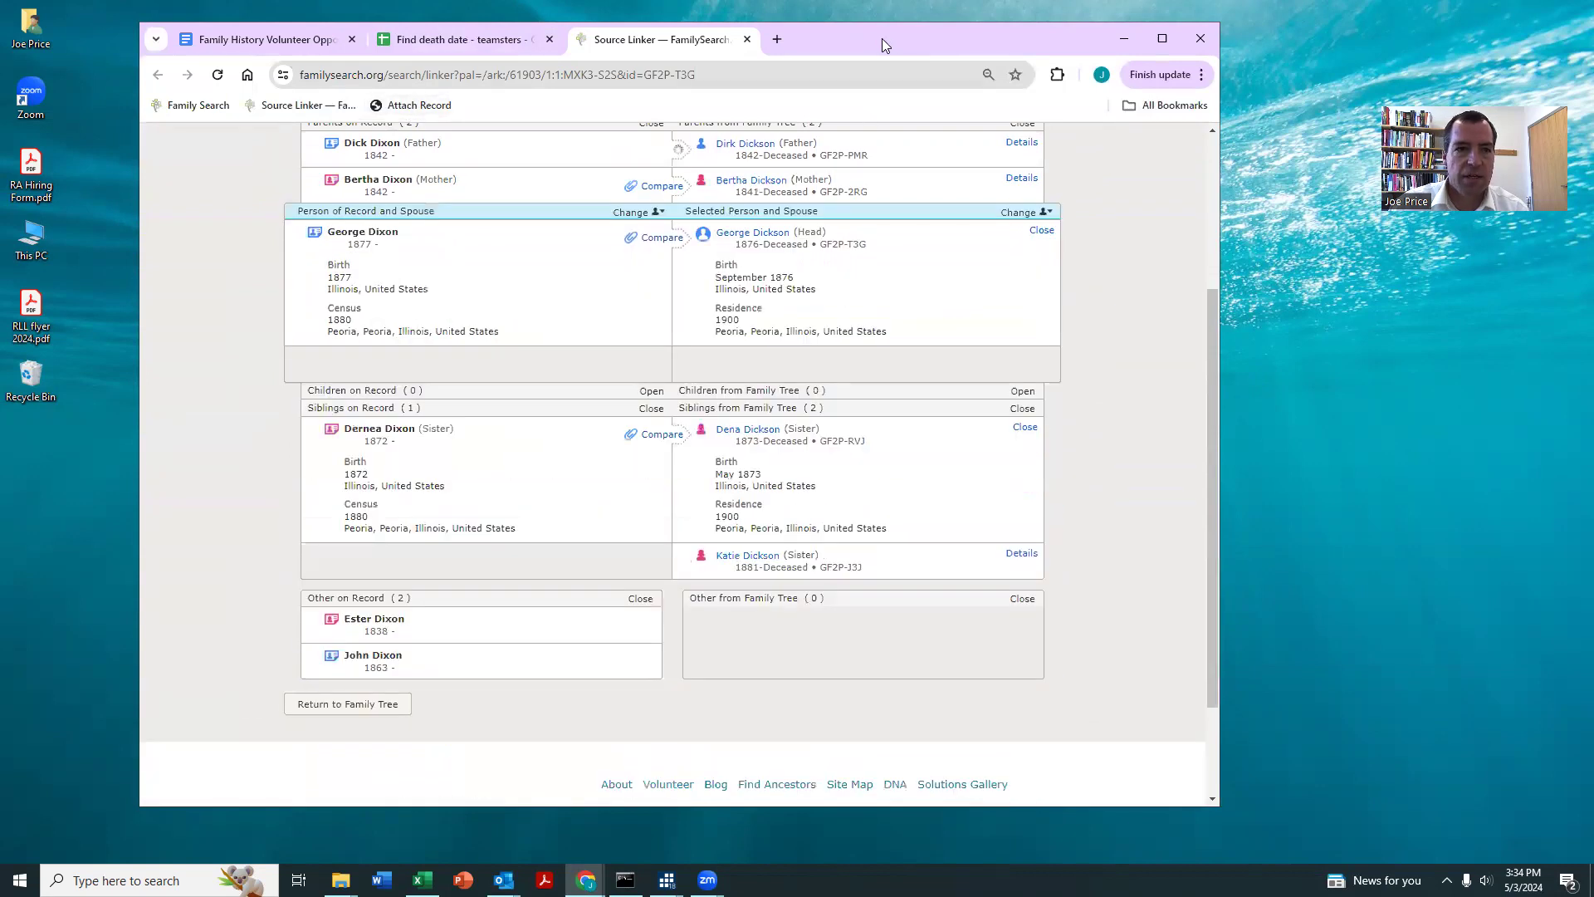
drag(881, 38, 811, 32)
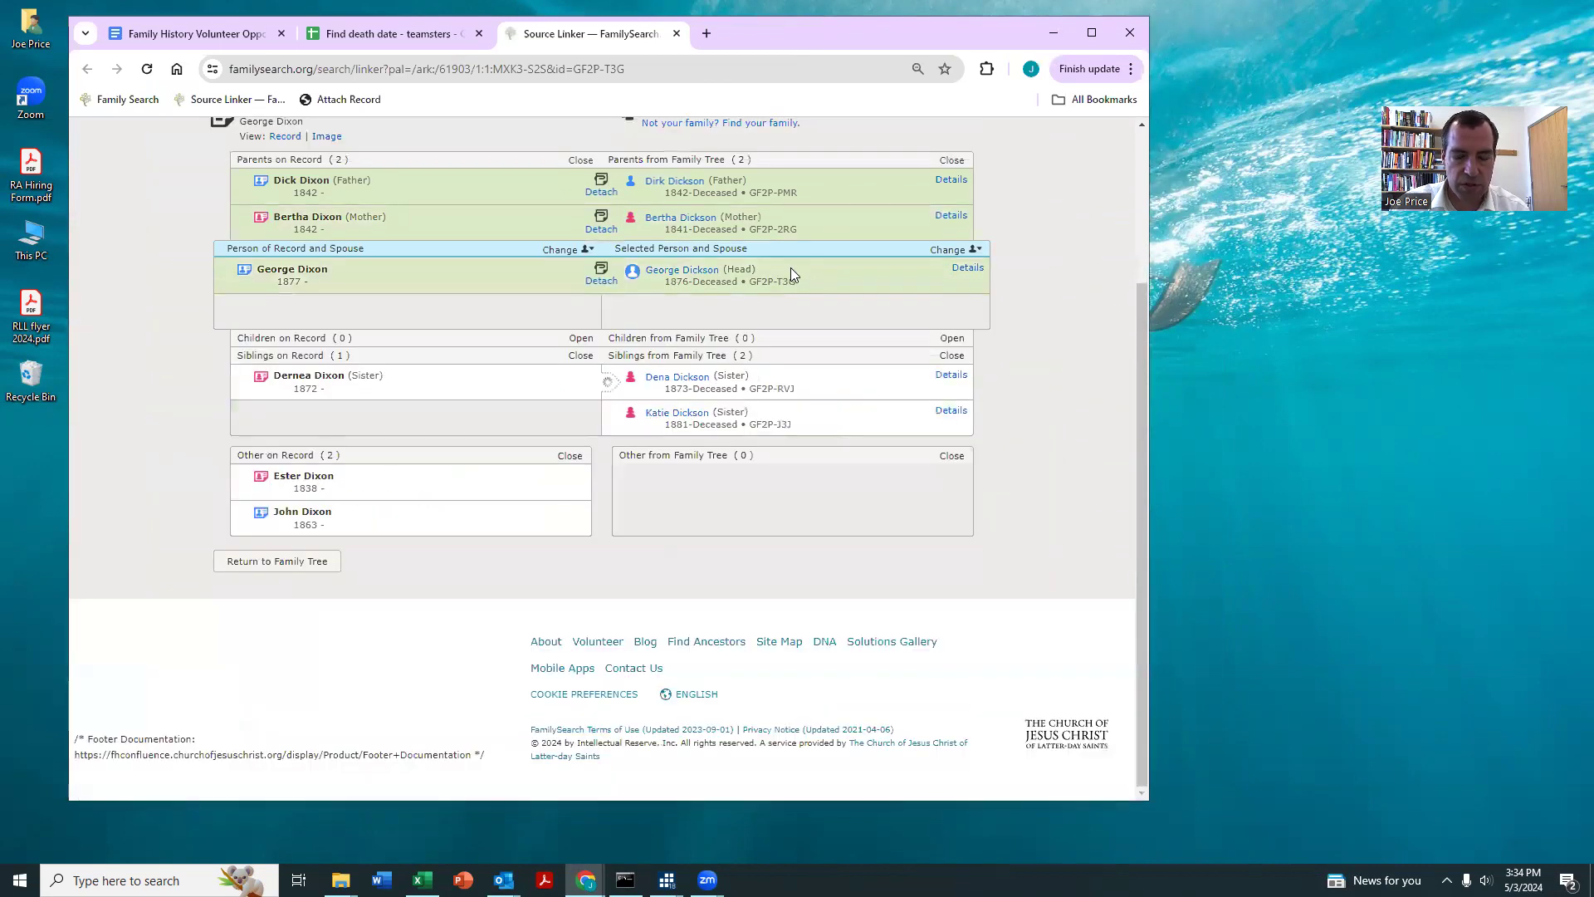
click(683, 269)
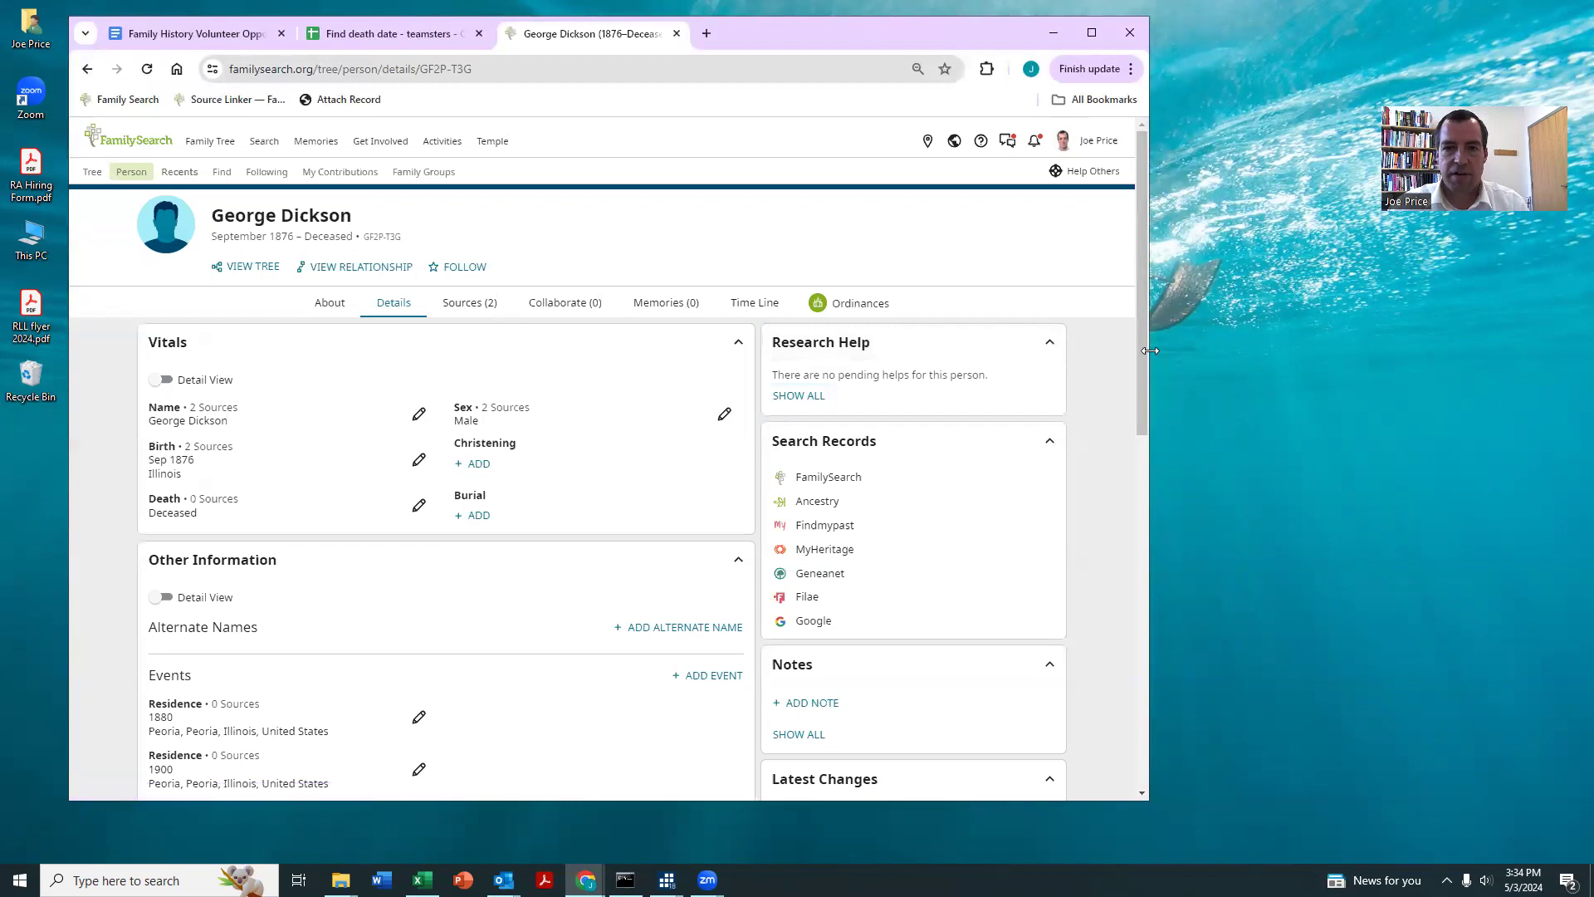
Step: Narrow the Family Tree window and run the person's Ancestry record search in a separate window beside it
drag(1149, 351, 912, 350)
drag(735, 41, 707, 39)
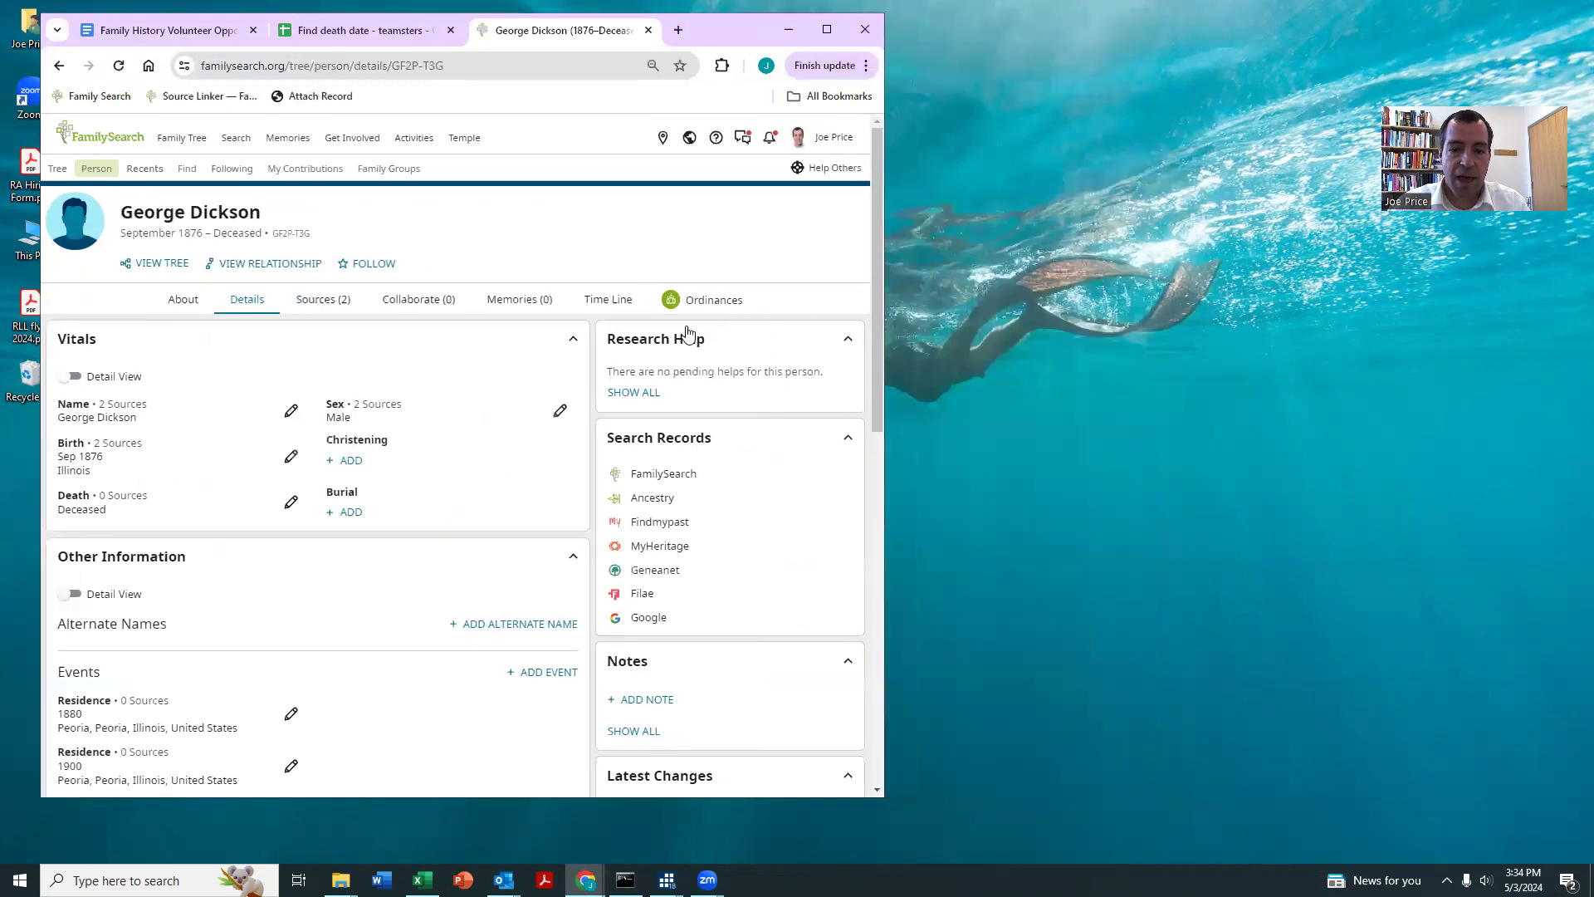
click(651, 498)
drag(608, 35, 917, 55)
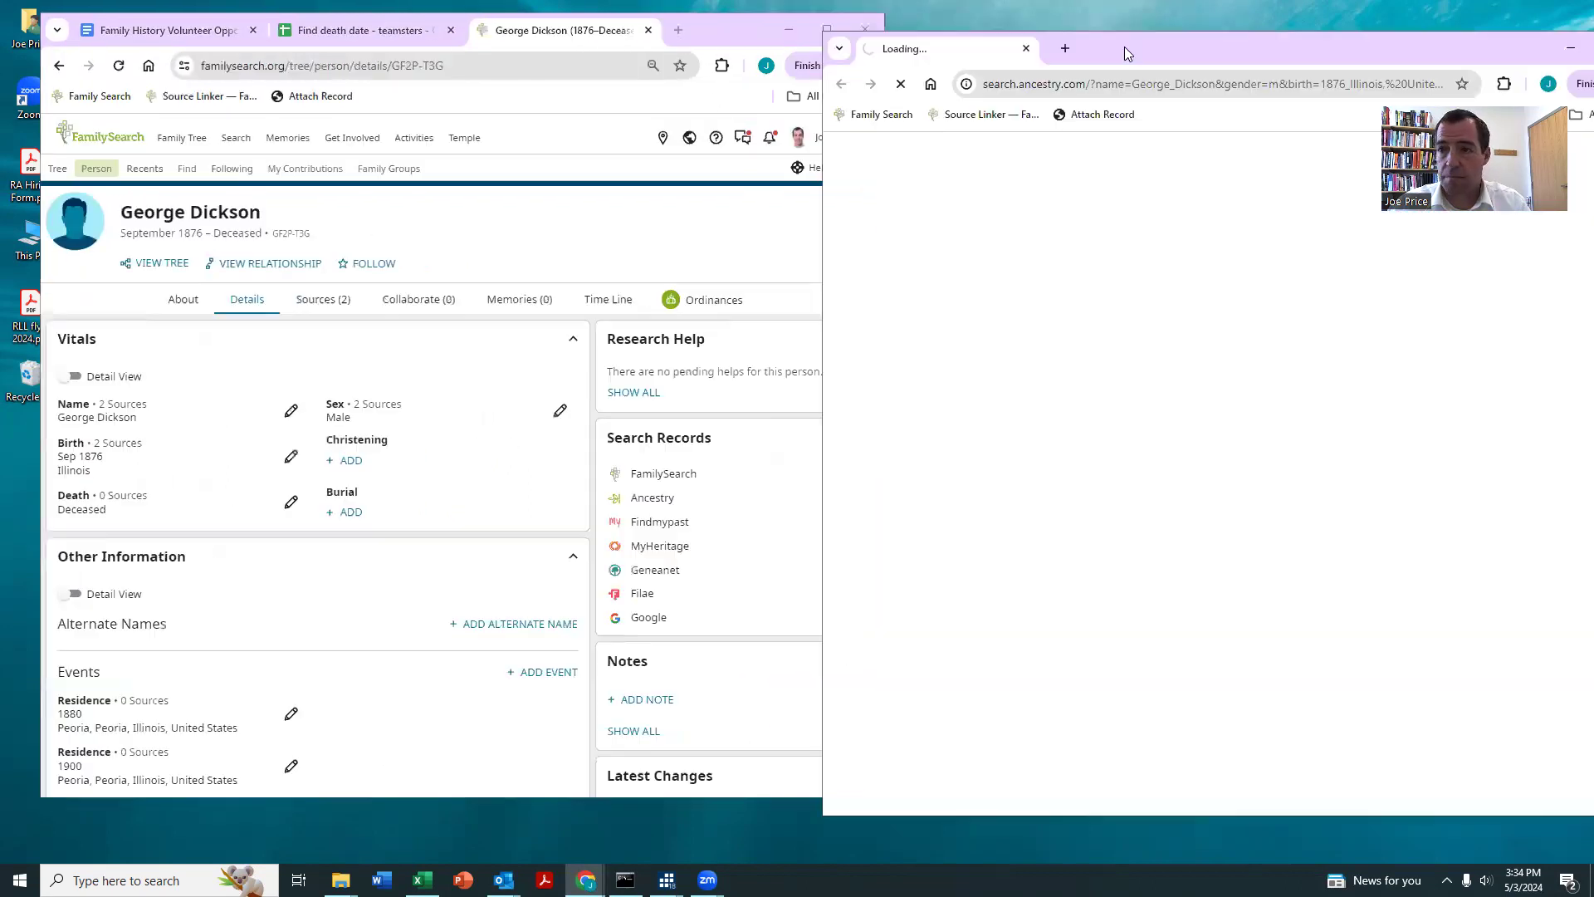
drag(1222, 43, 1139, 29)
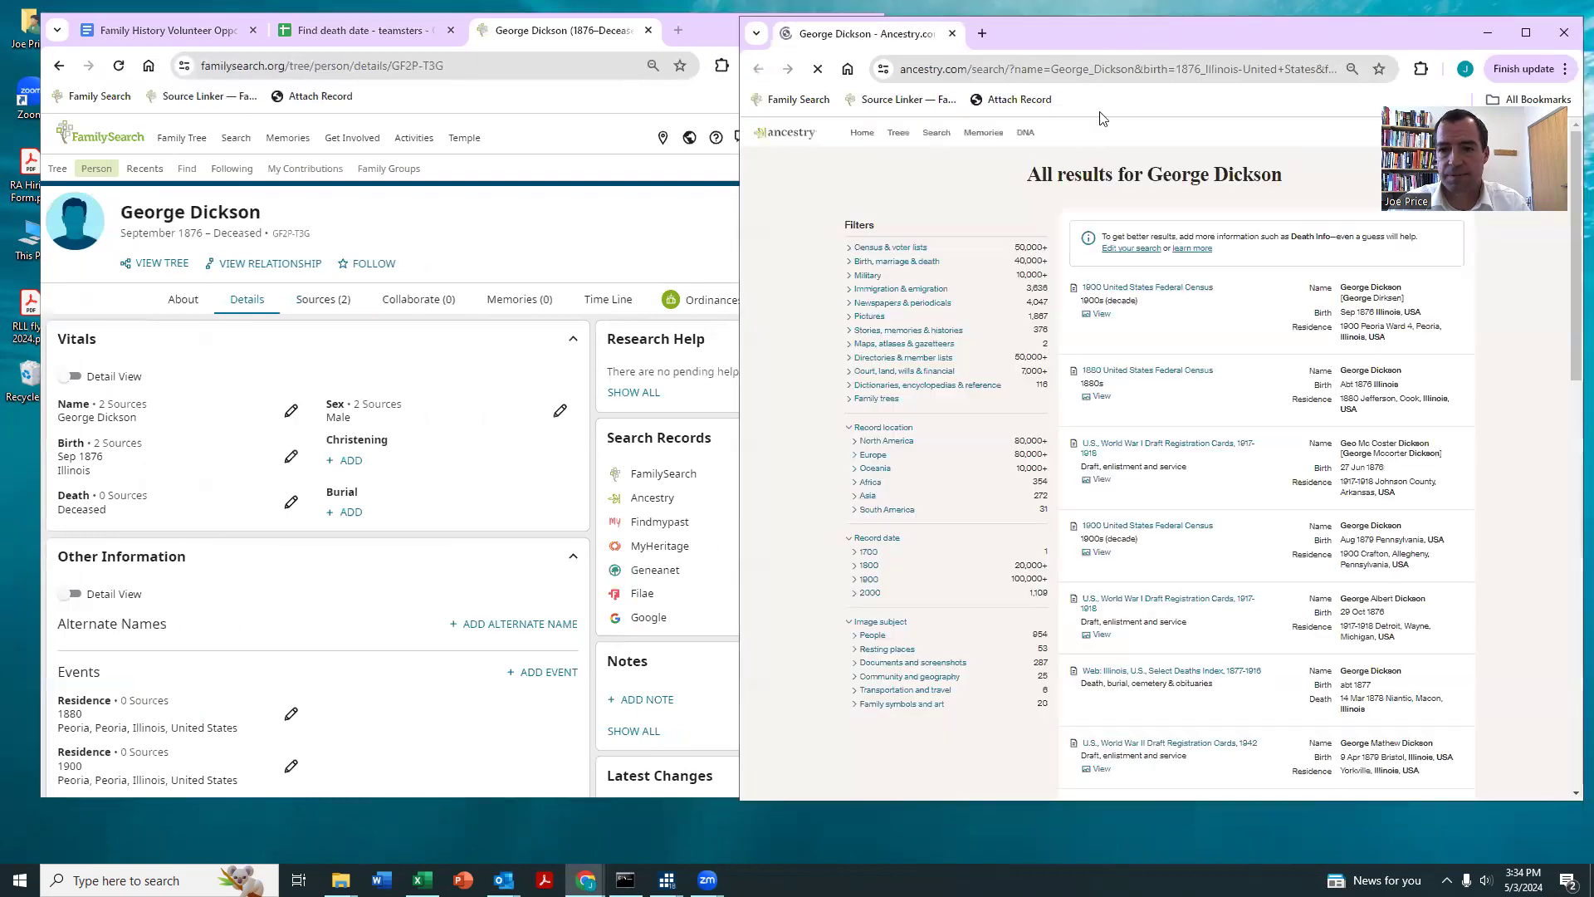
Step: Open the matching Find a Grave memorial from the Ancestry results and compare its parents and siblings with the Family Tree
click(1130, 312)
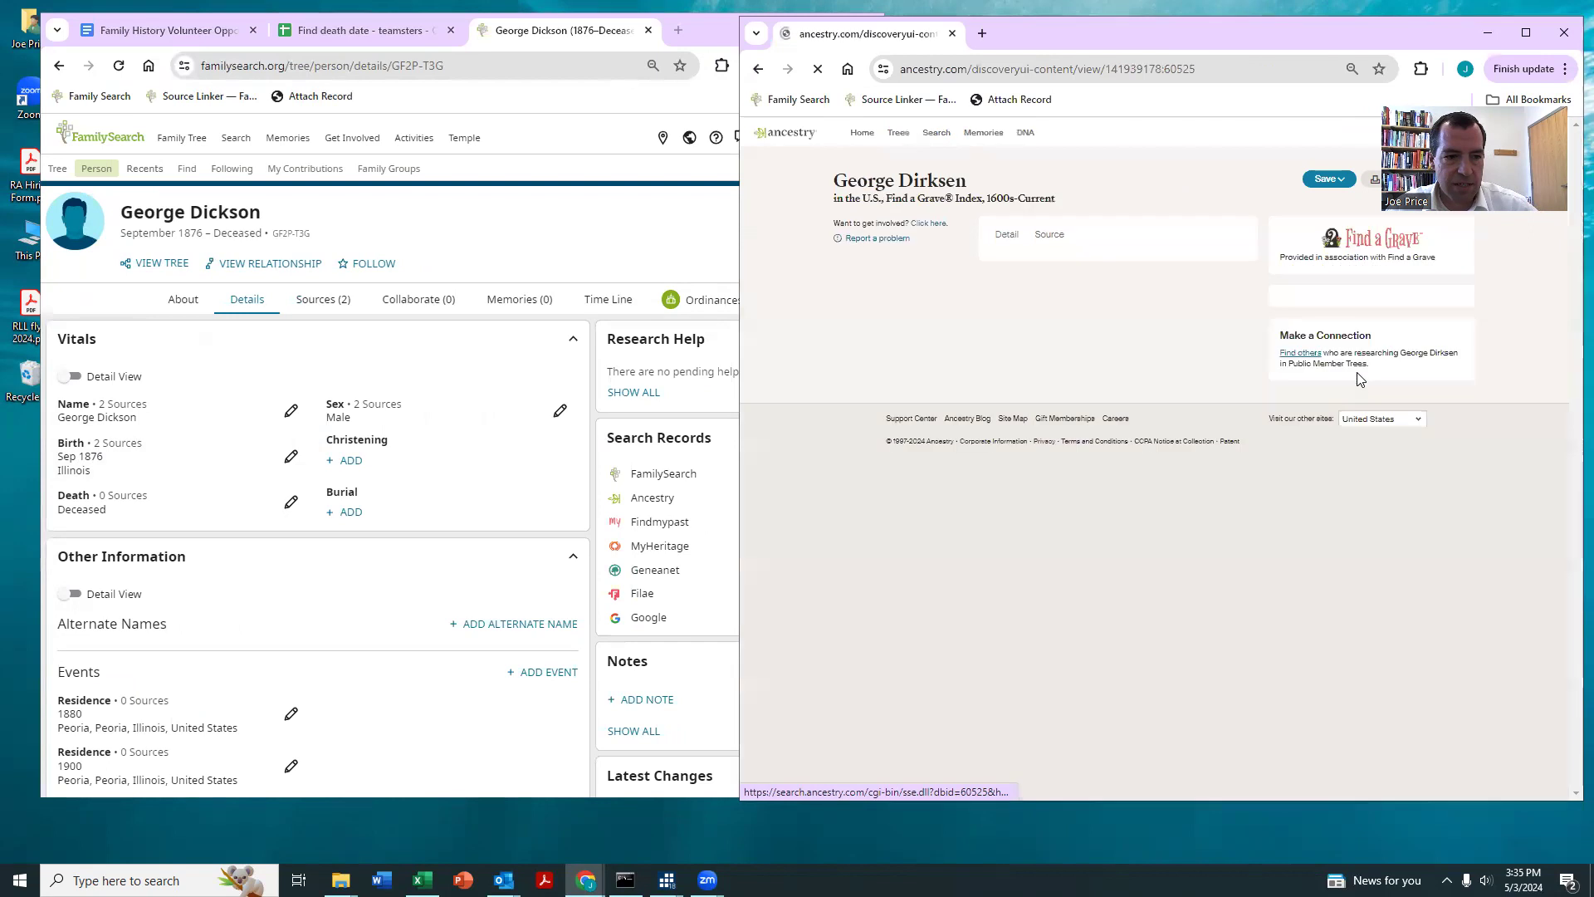
click(896, 255)
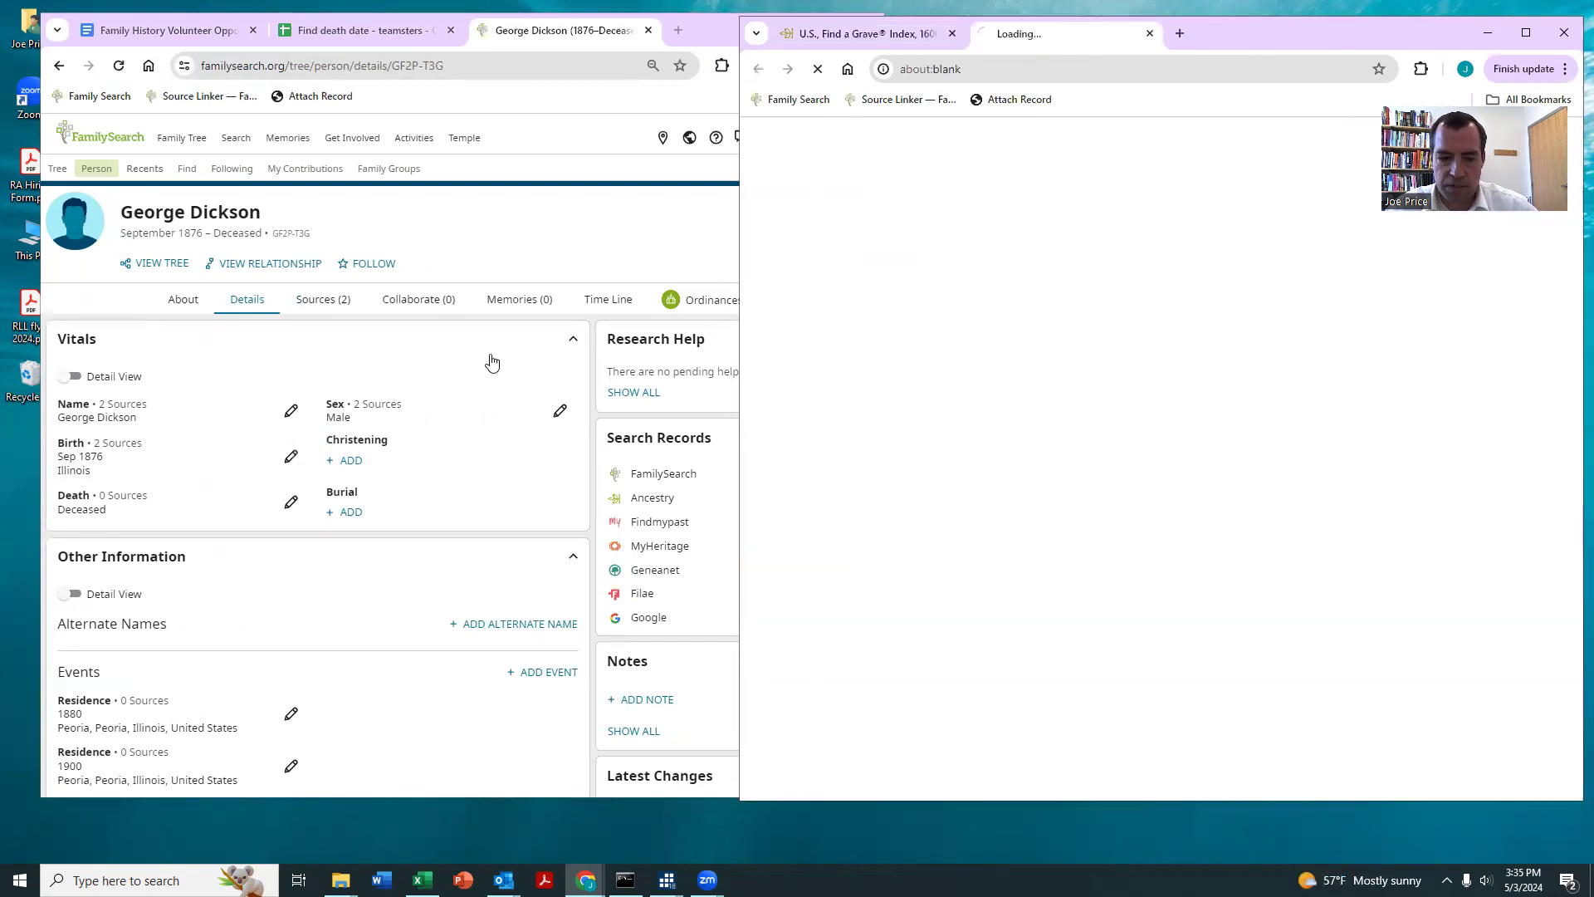
scroll(451, 363, down, 4)
scroll(1169, 473, down, 3)
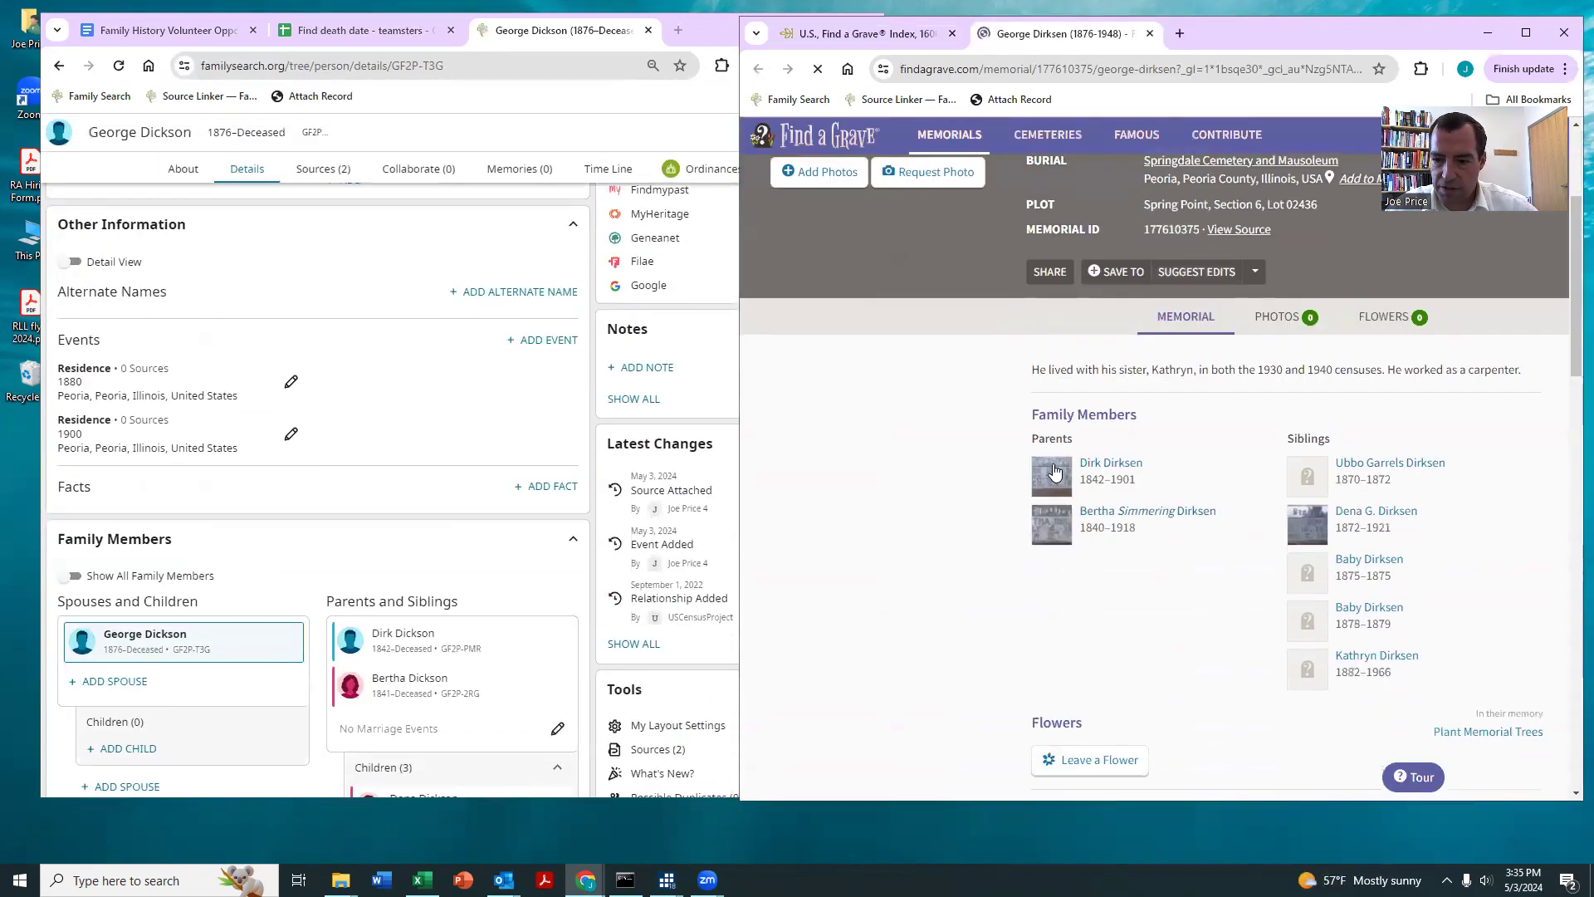
scroll(453, 535, down, 1)
Step: Copy the memorial's death date into the Family Tree death details, using the standardized date 15 September 1948
scroll(1146, 440, up, 3)
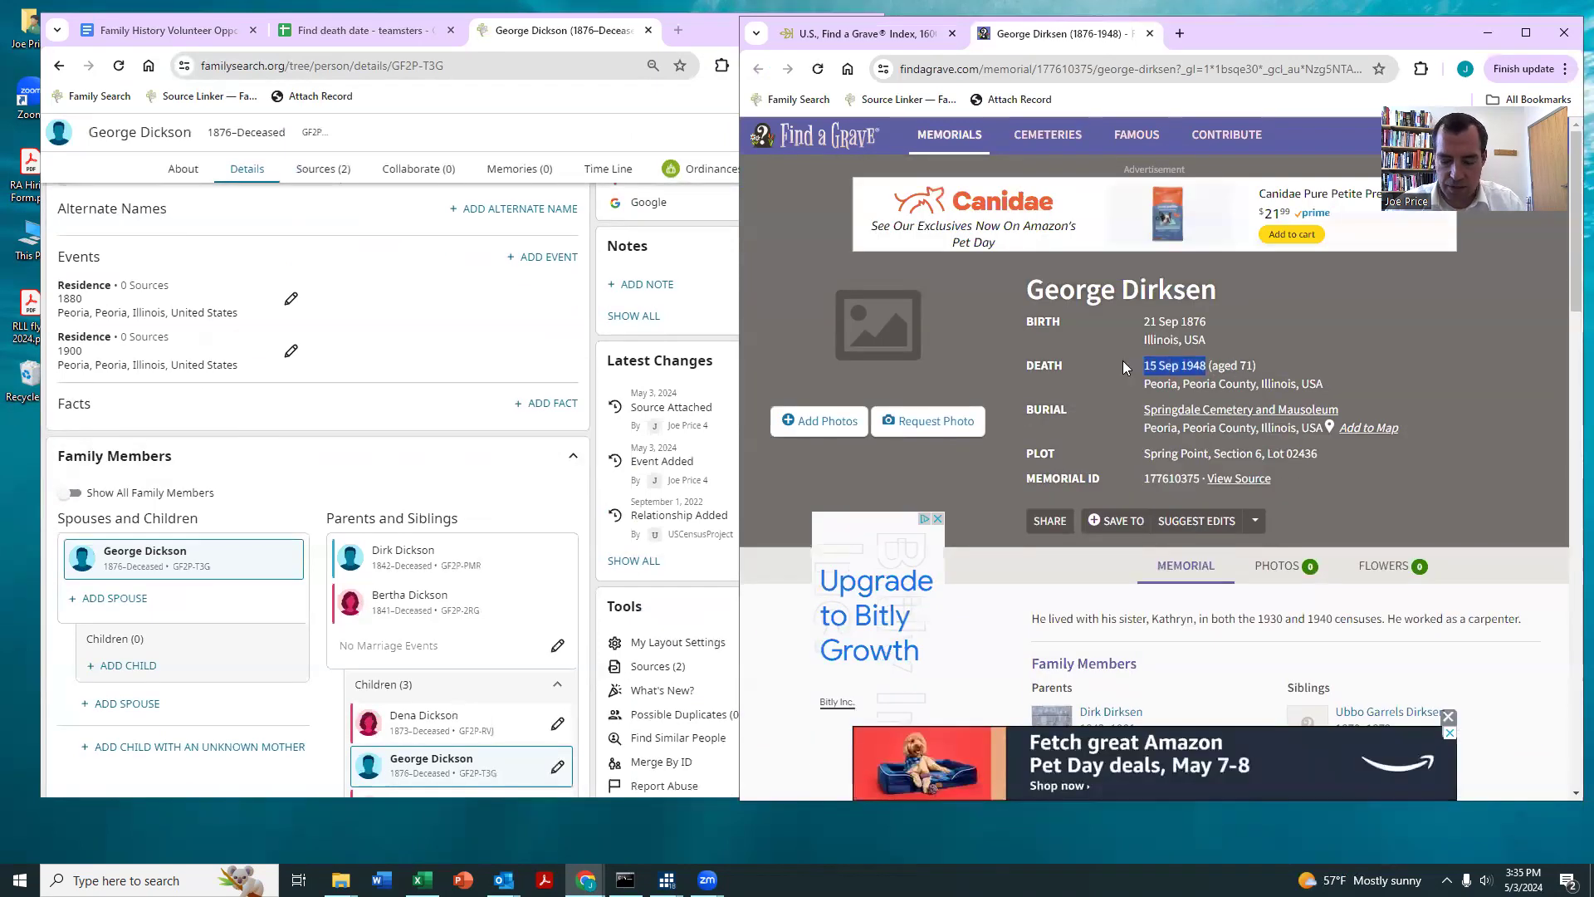
scroll(408, 467, up, 2)
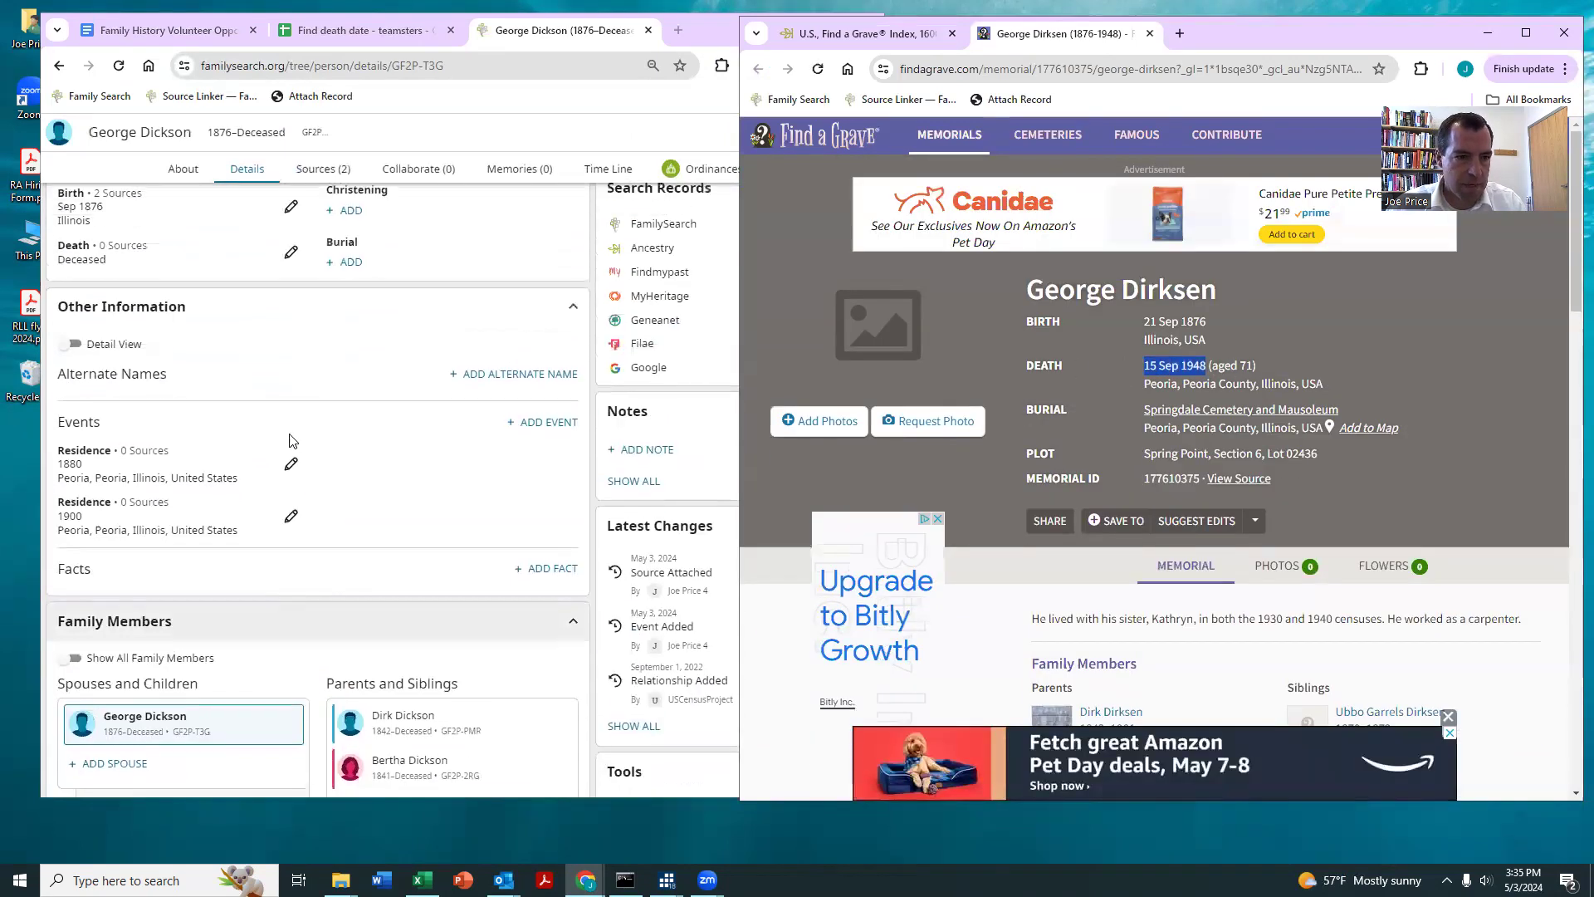
click(290, 256)
text(15 Sep 1948)
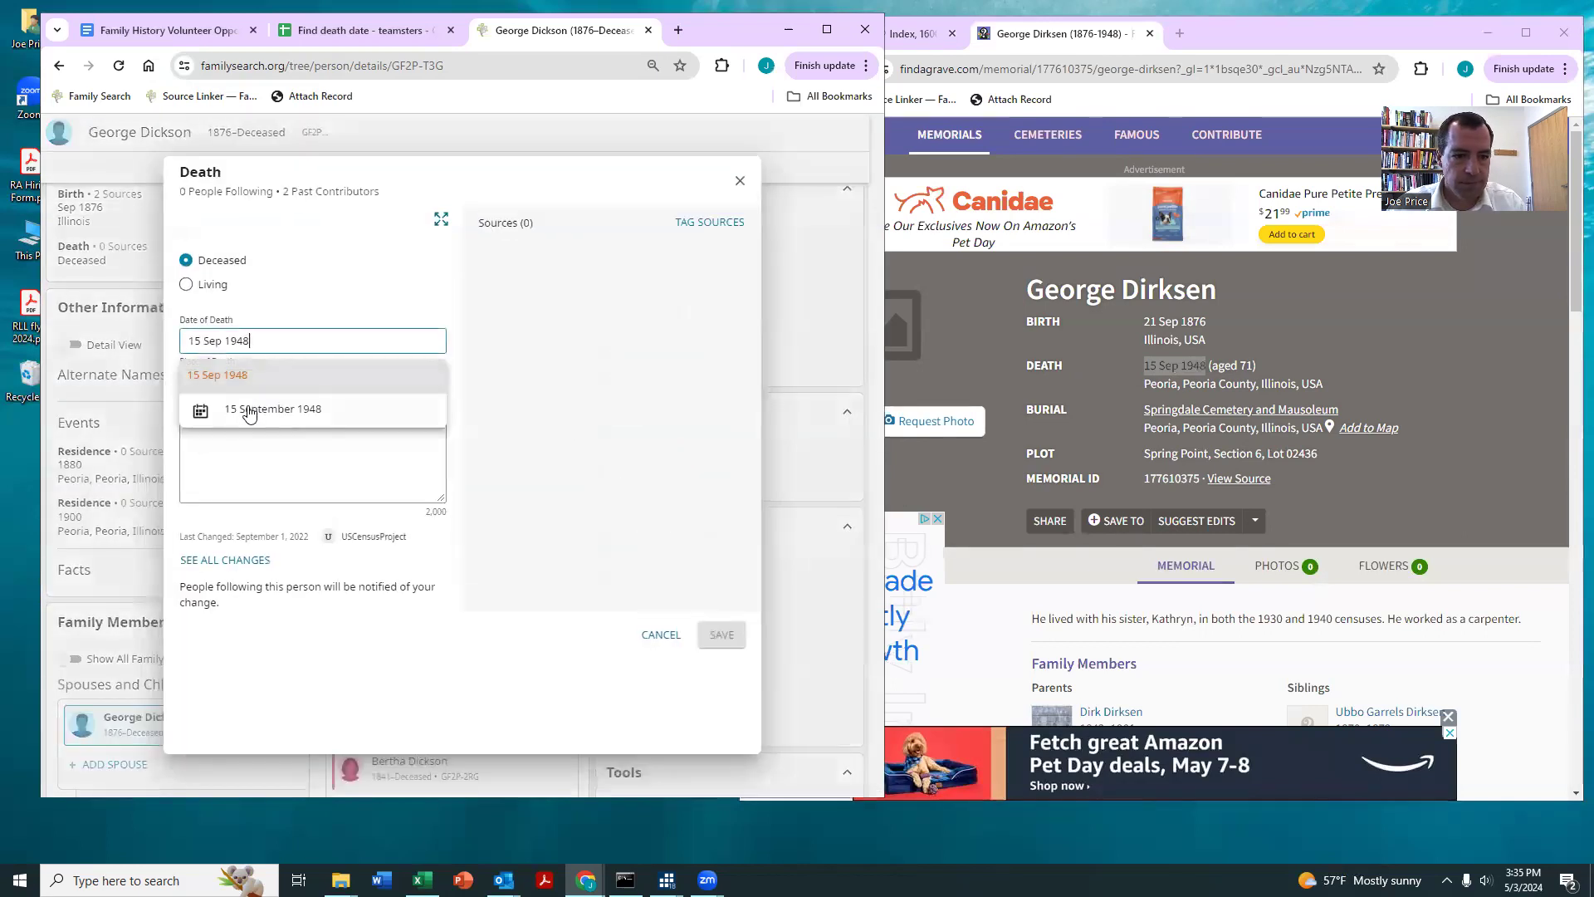
click(253, 411)
Step: Set the place of death to Peoria, Peoria, Illinois, United States from the memorial and save the death details
click(1281, 387)
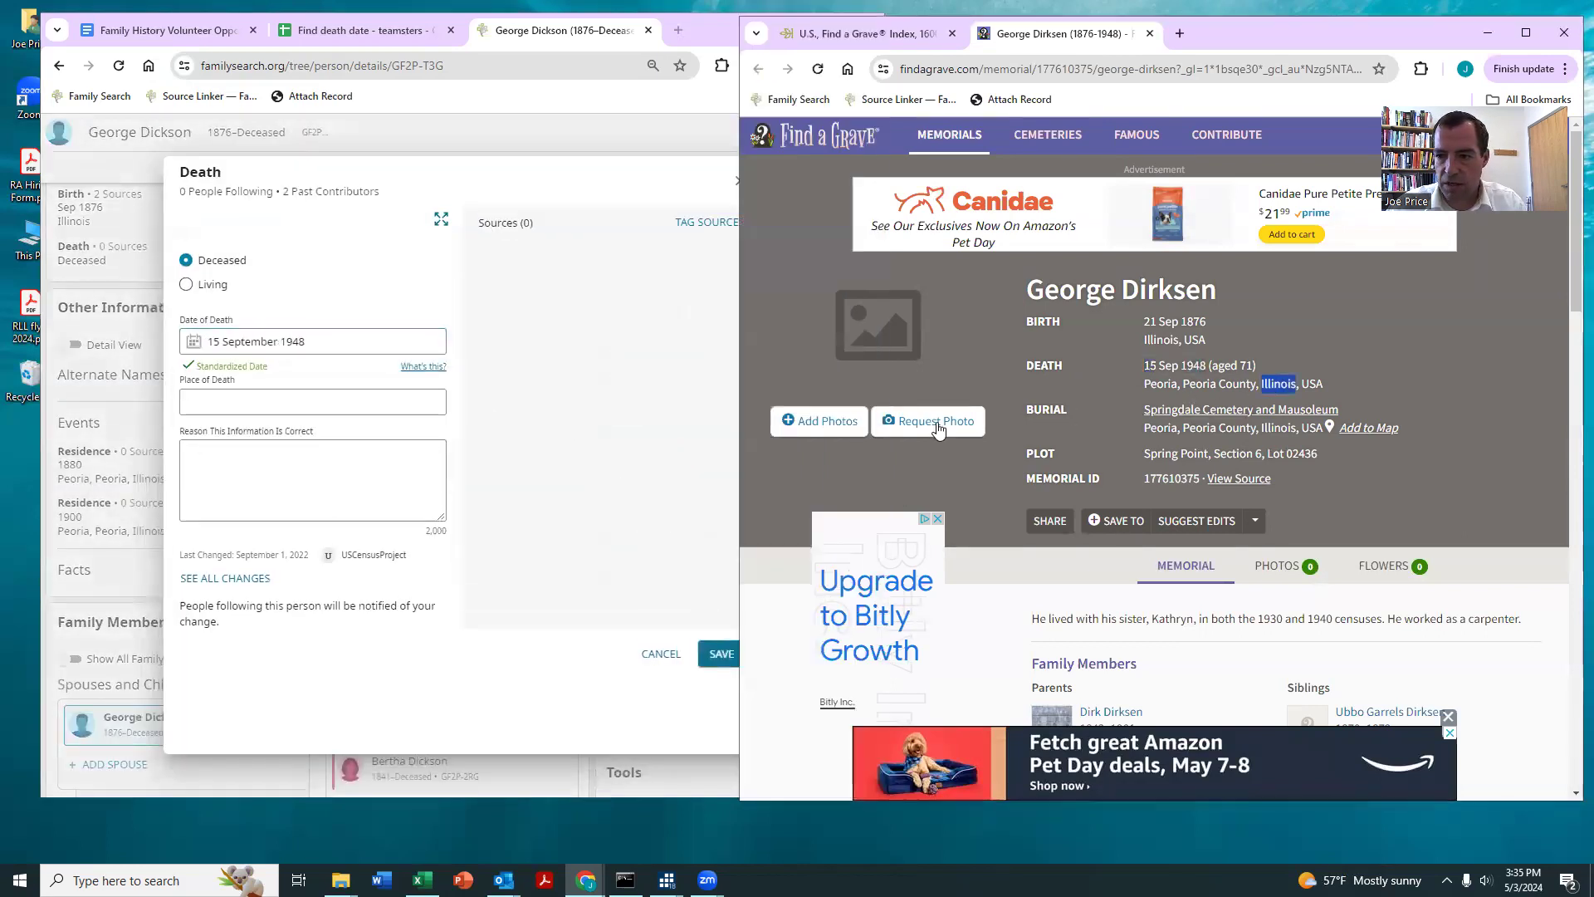
triple_click(1188, 384)
click(433, 406)
text(Peoria, Peoria County, Illinois, USA)
click(299, 465)
click(708, 679)
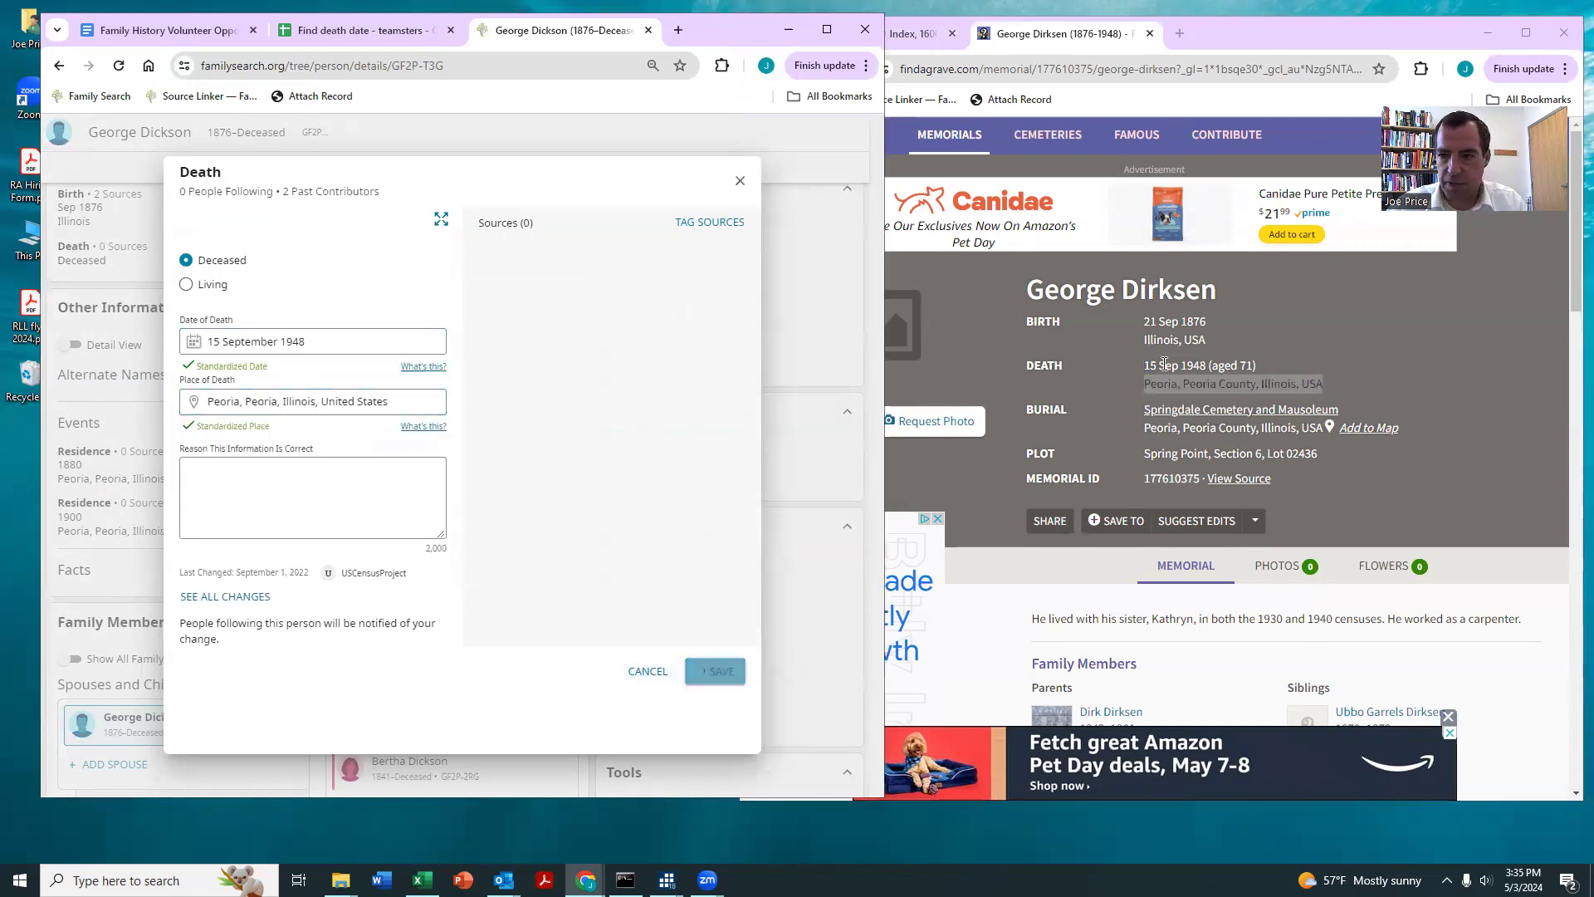
Step: Replace the person's birth date with the full date from the Find a Grave memorial and save it
triple_click(1146, 320)
scroll(295, 474, up, 3)
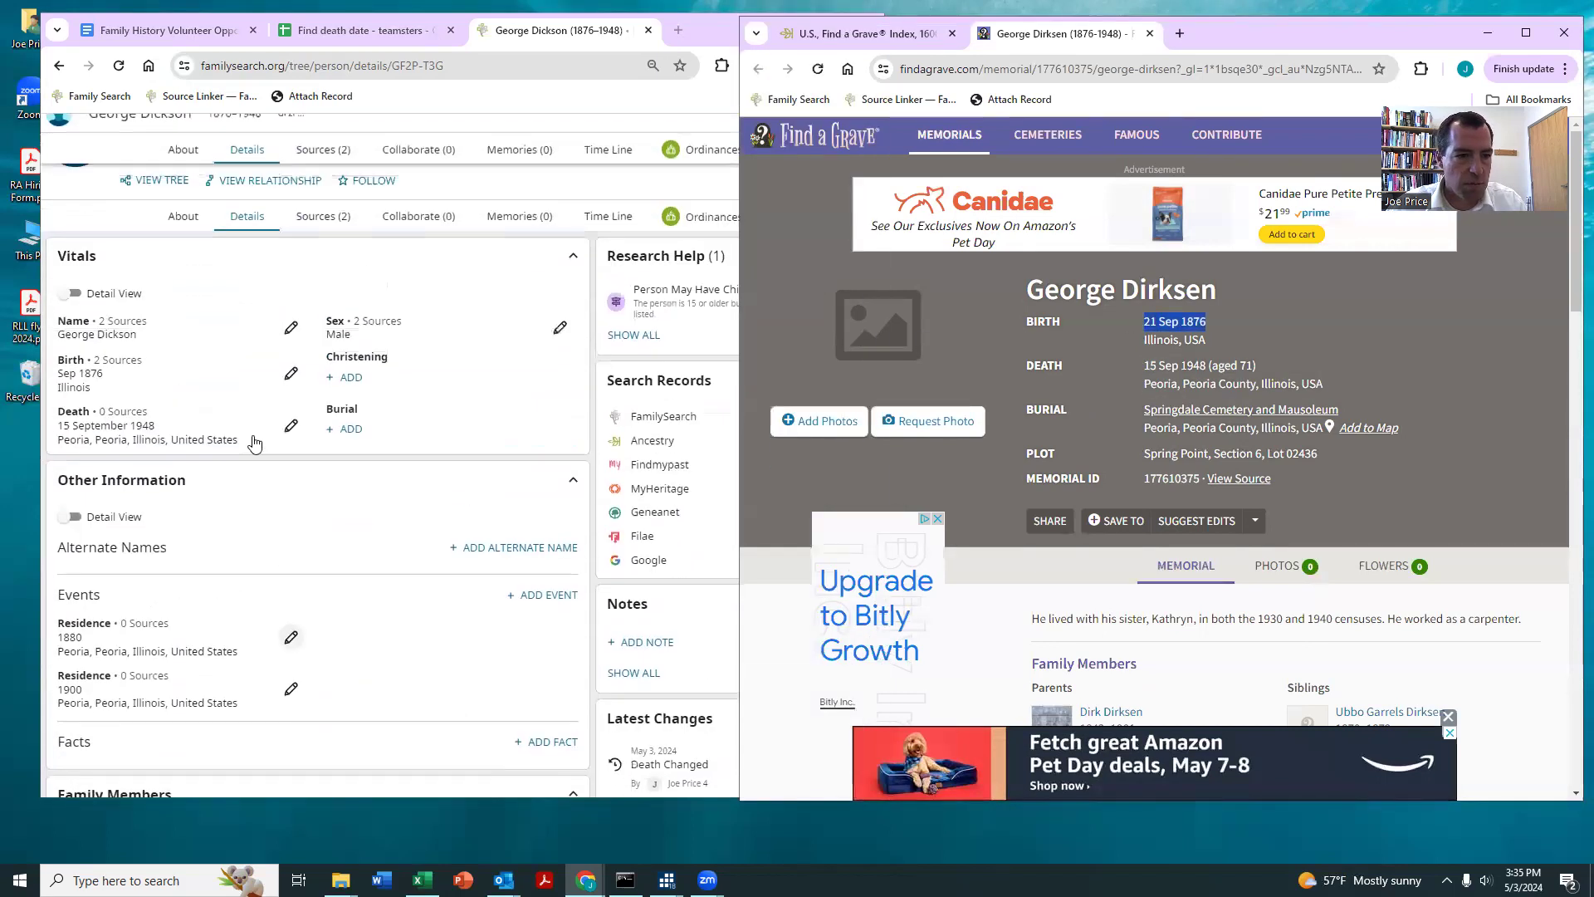
click(444, 431)
click(290, 373)
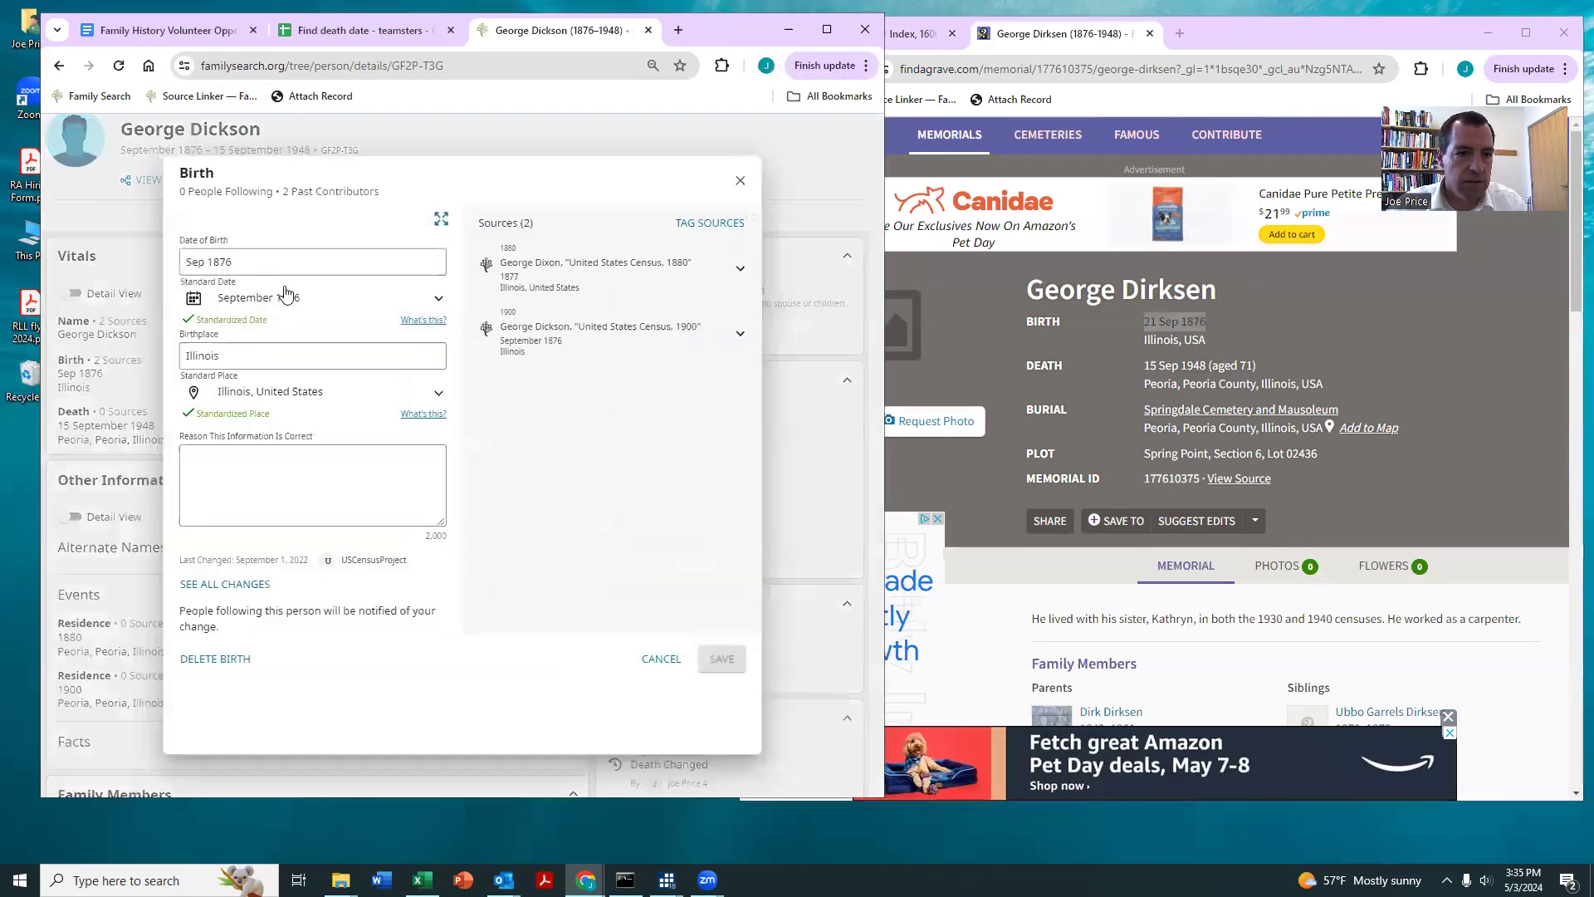
text(21 Sep 1876)
key(Return)
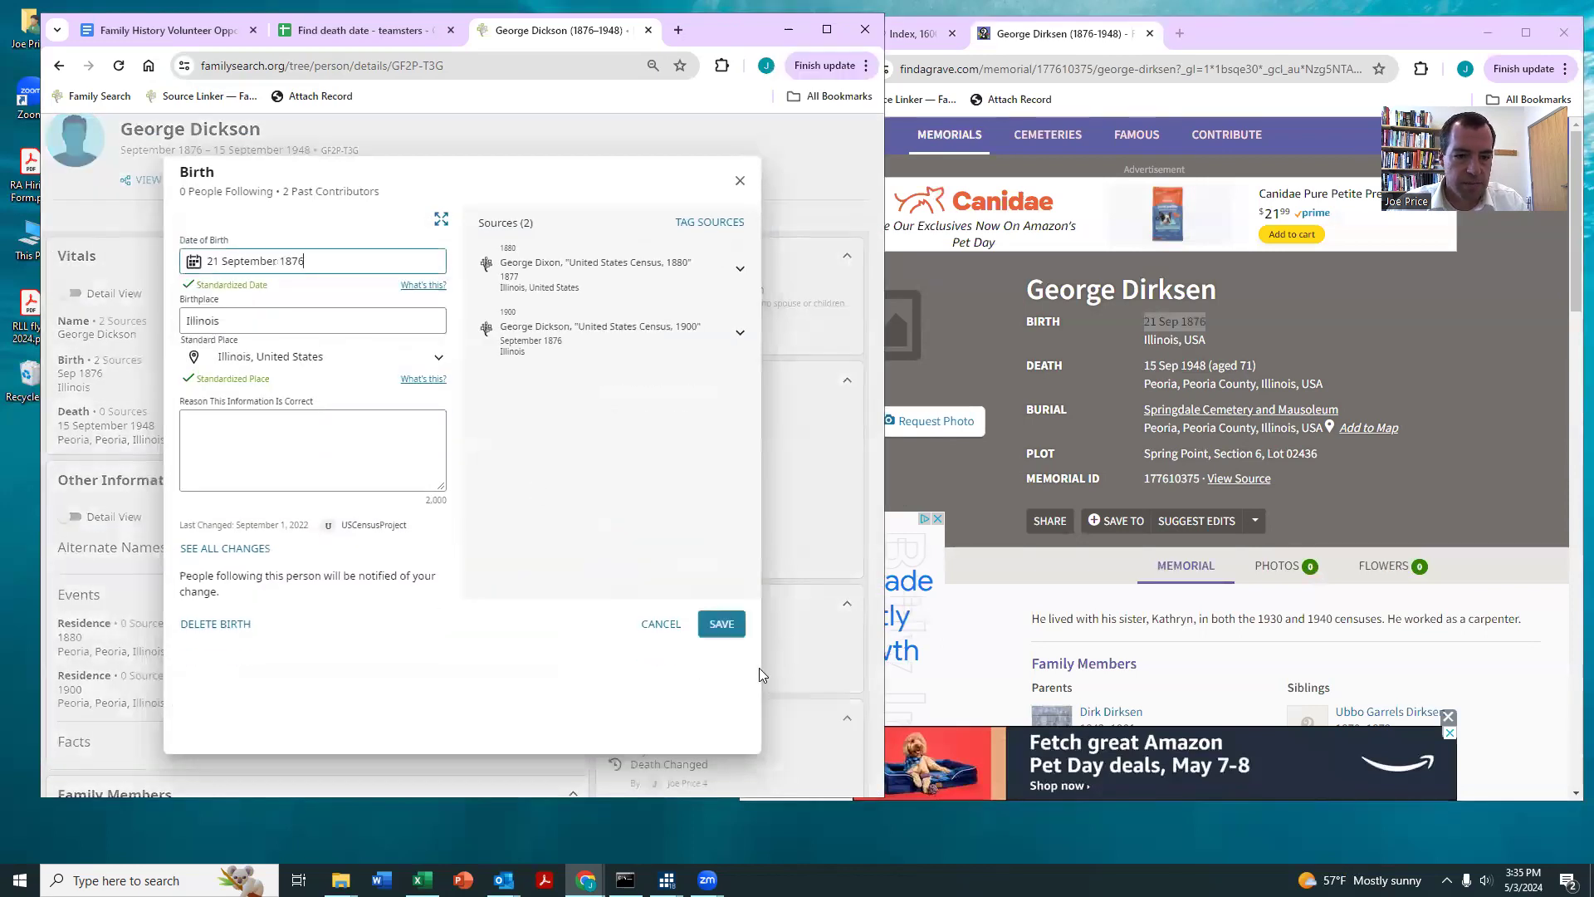
click(722, 624)
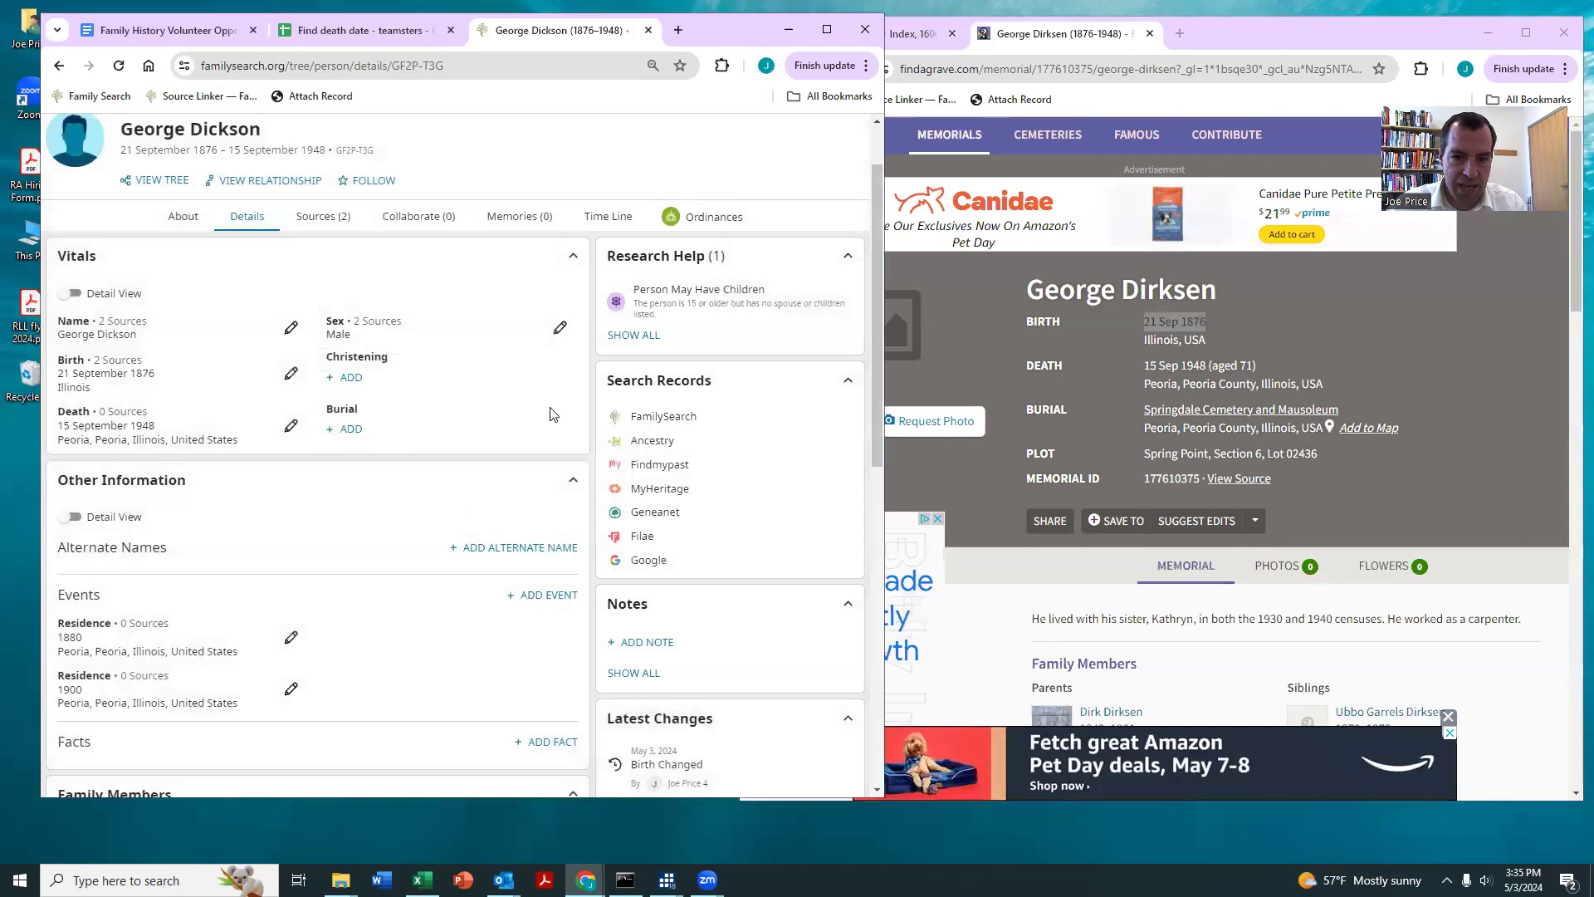
Step: Search FamilySearch historical records for the person and look through the results for further matching records
click(656, 416)
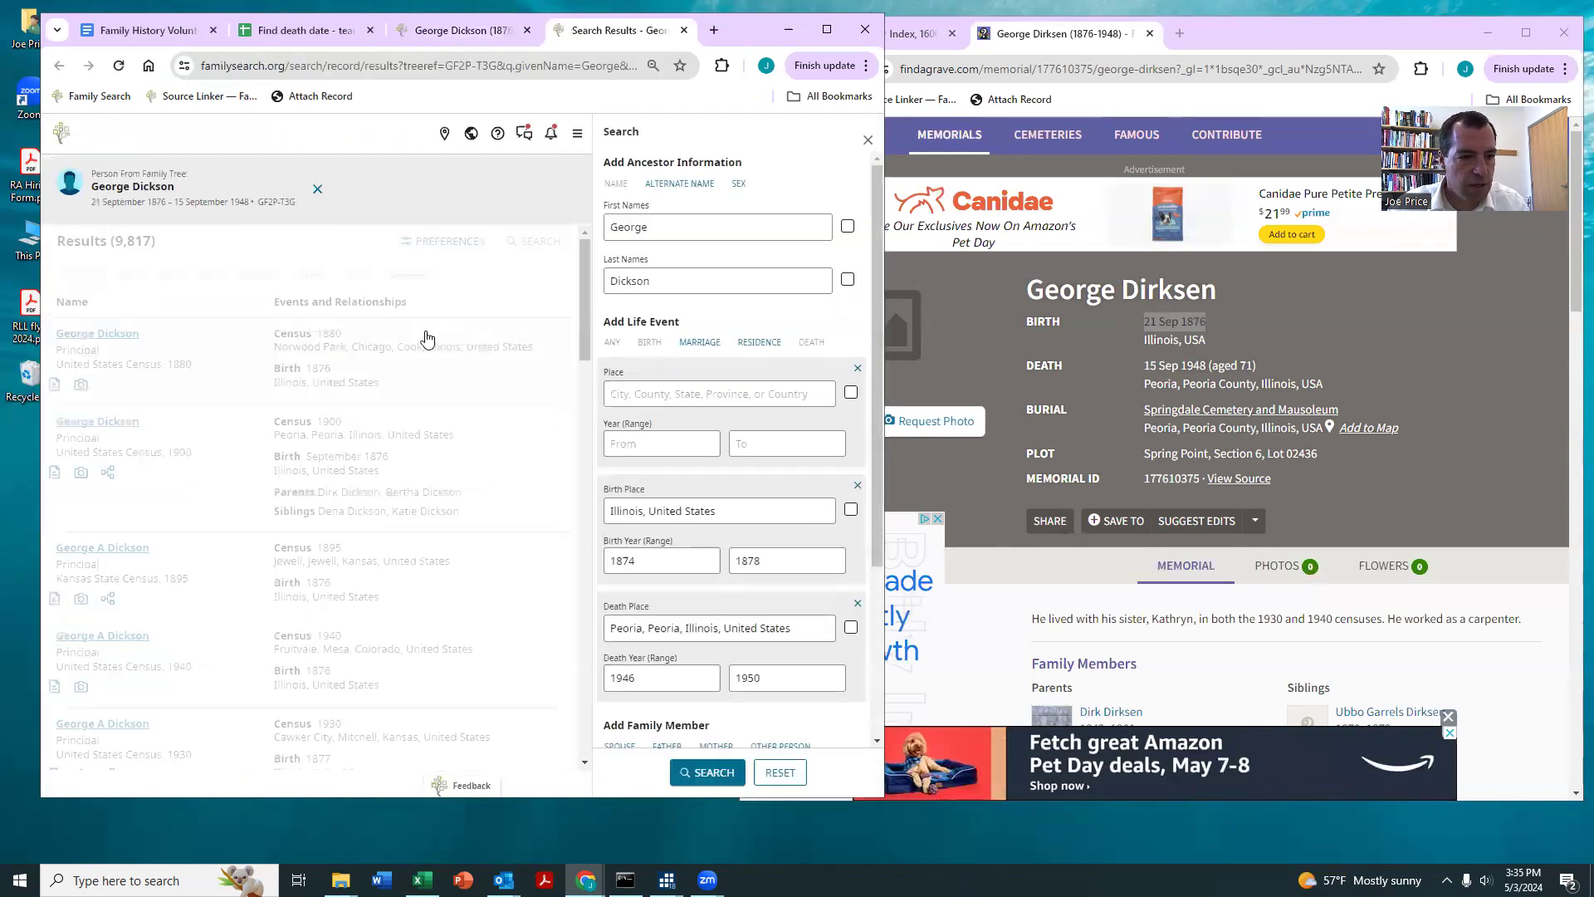
scroll(359, 359, down, 10)
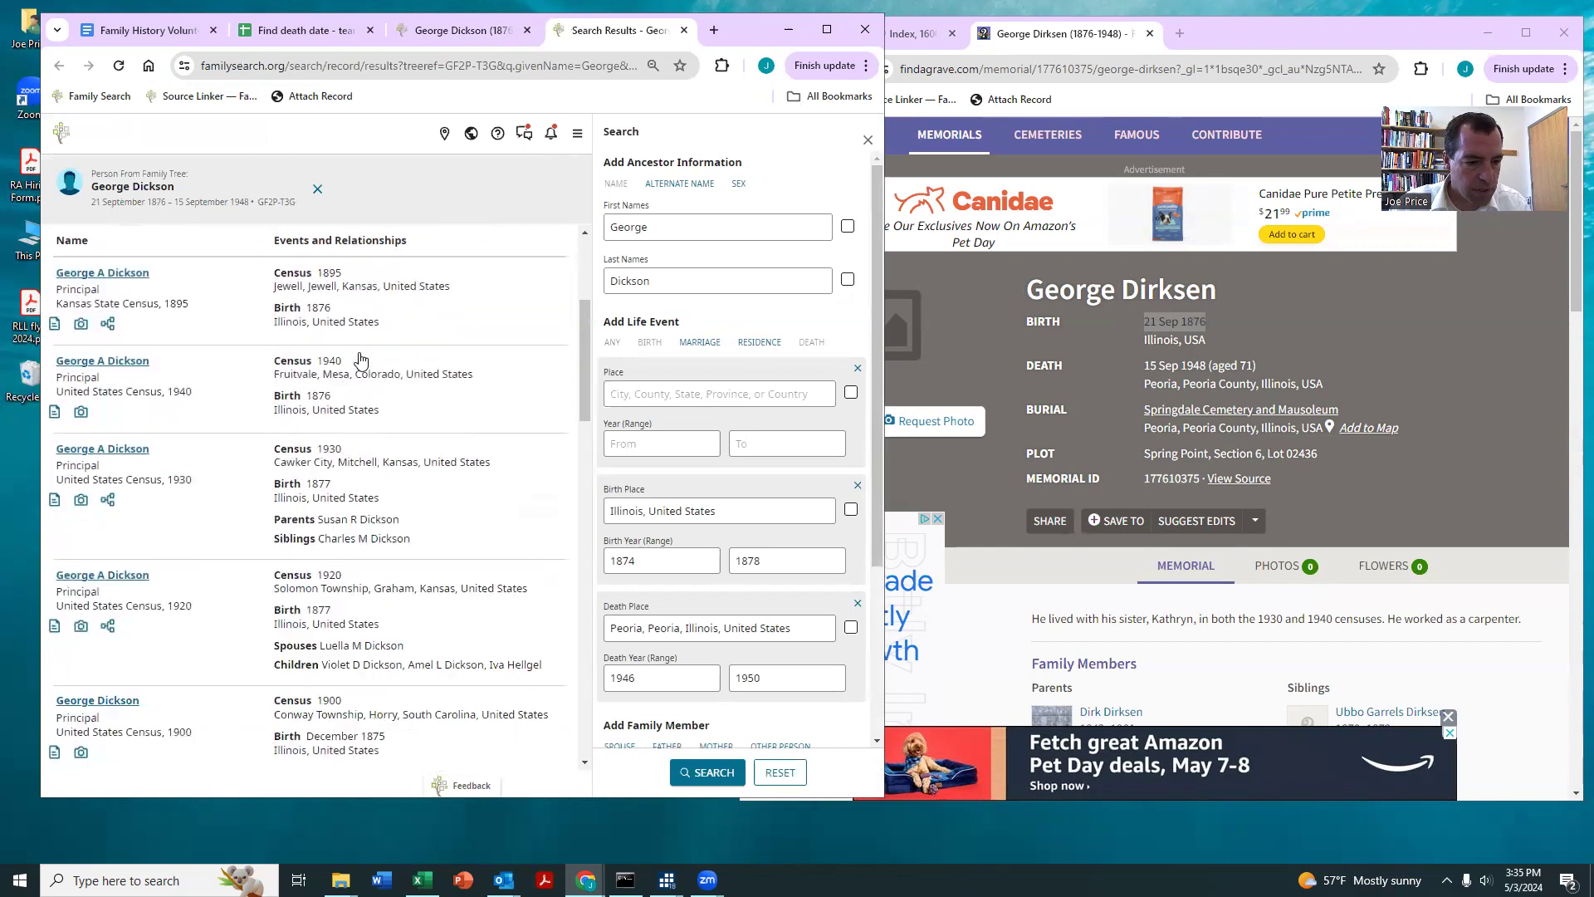
scroll(359, 359, down, 2)
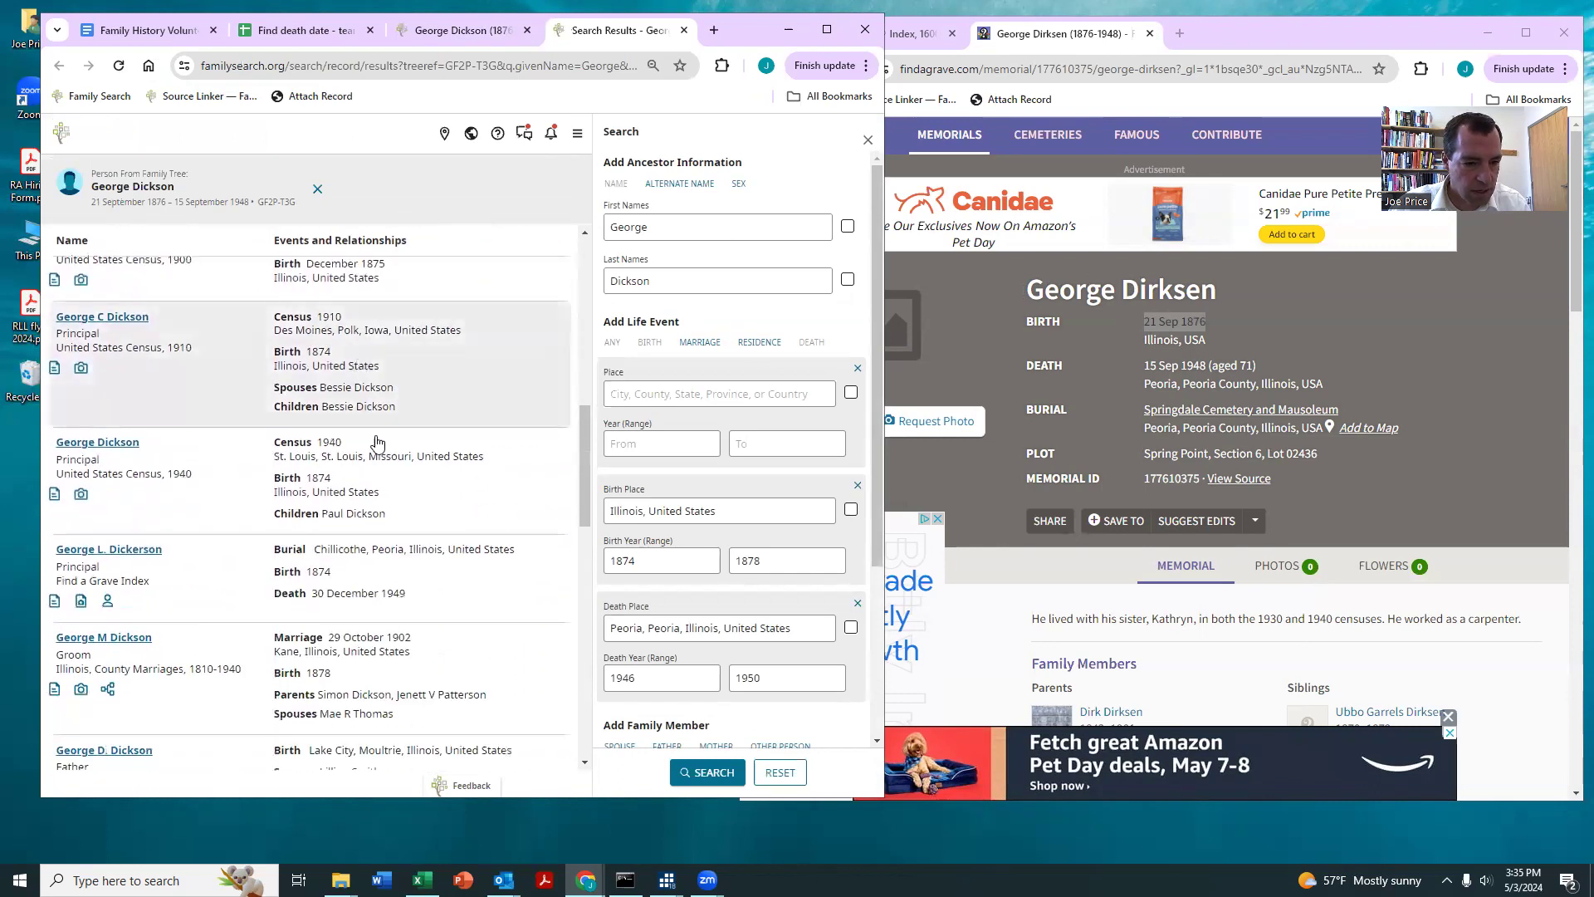
scroll(377, 573, down, 4)
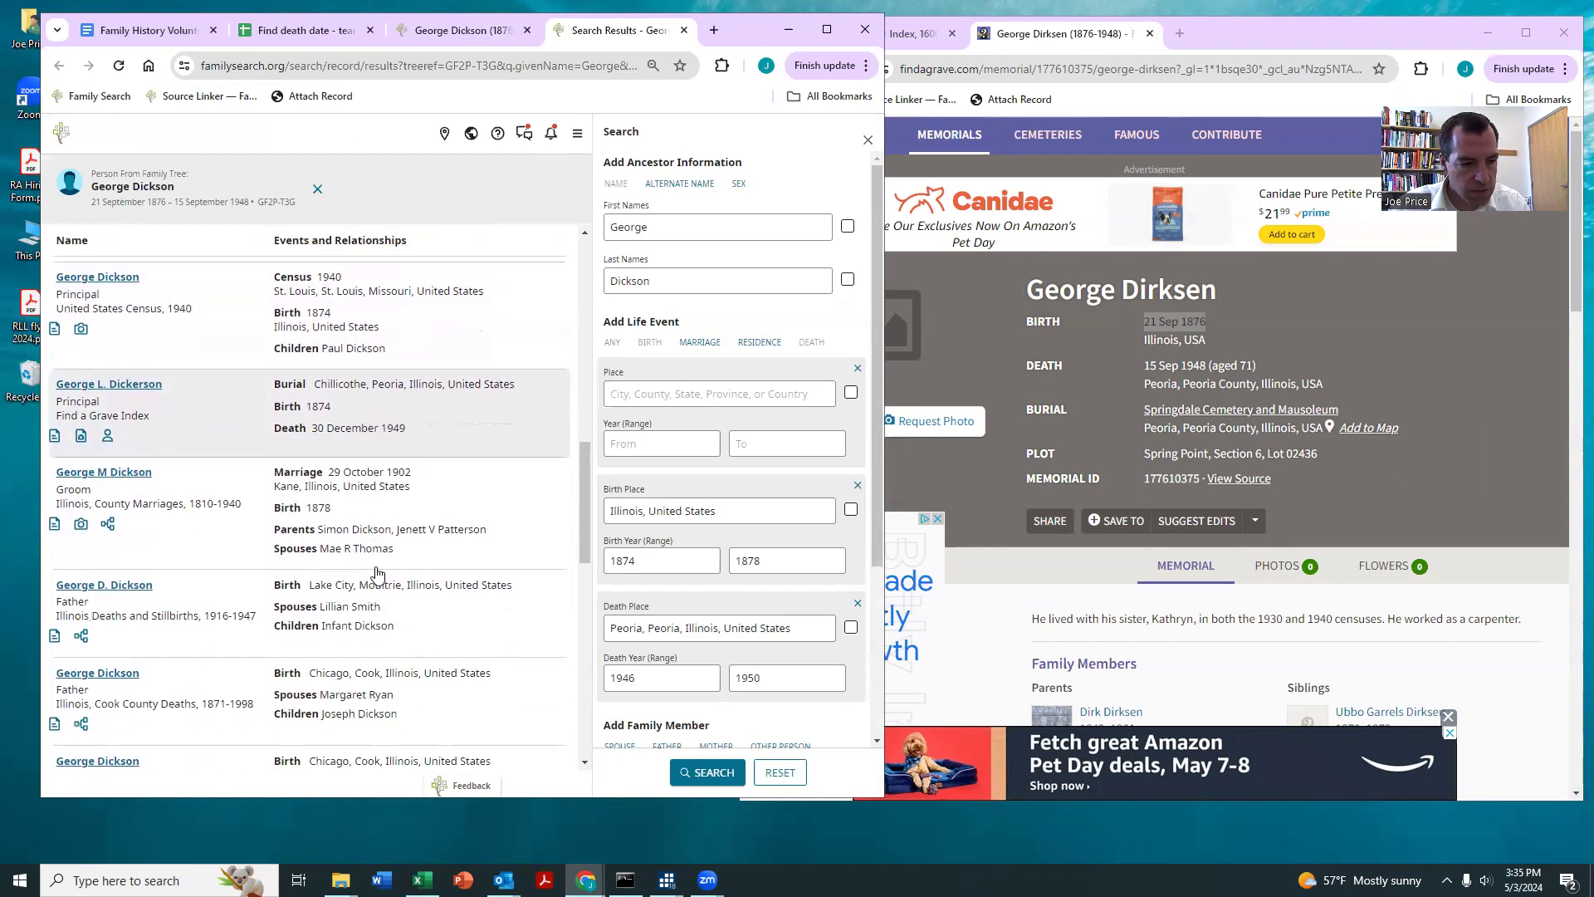
scroll(415, 422, up, 5)
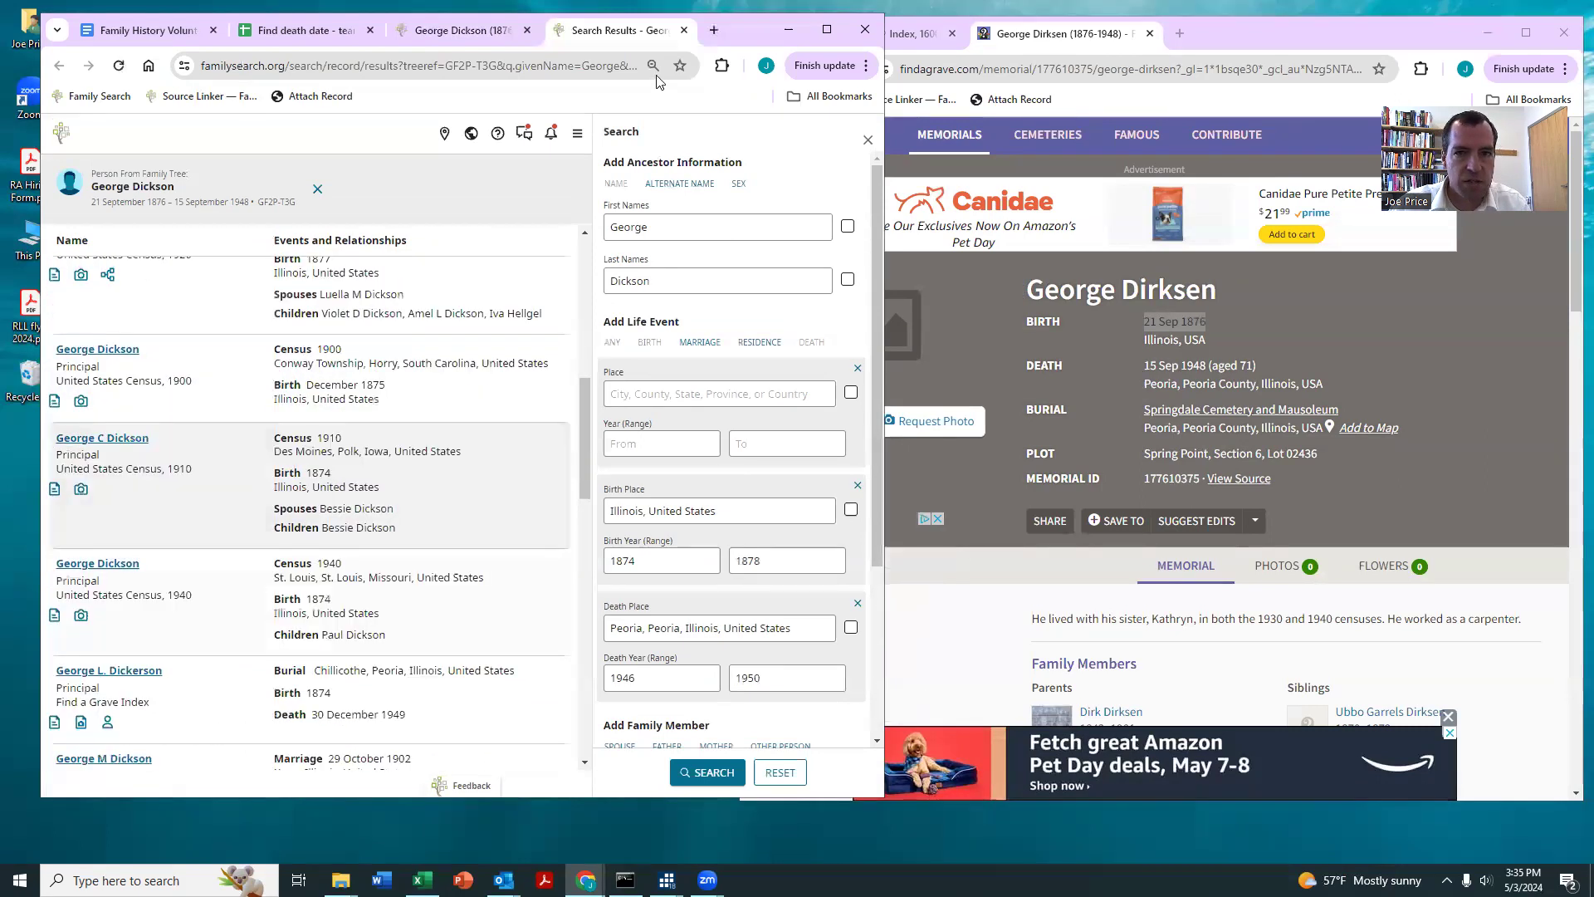
click(683, 30)
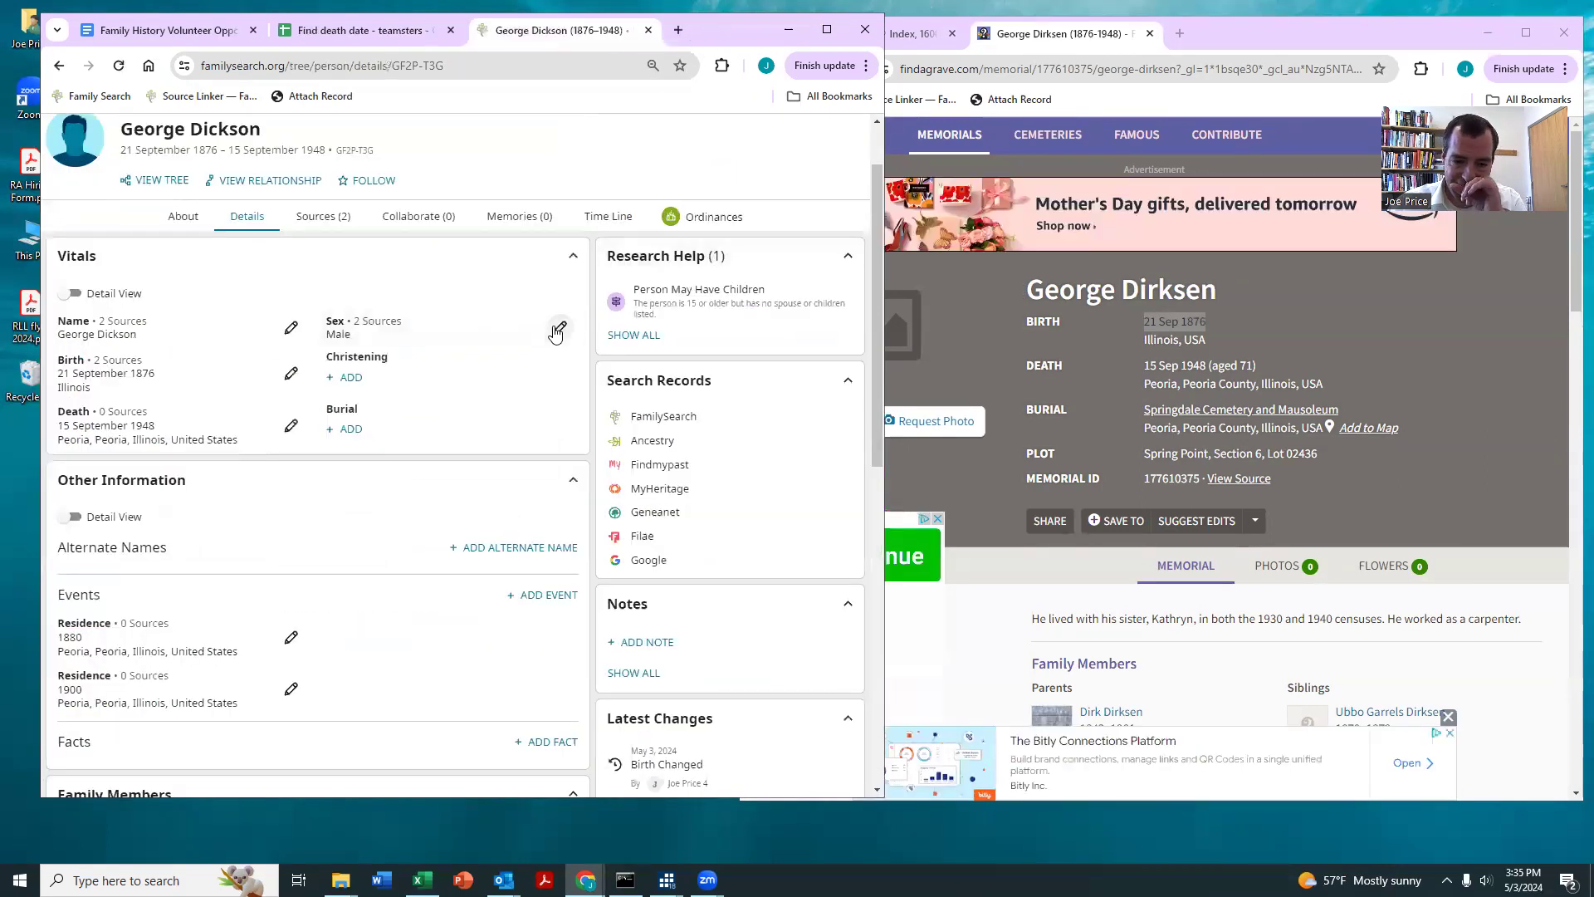
Step: Close the finished profile and enter 1 as the result in row 16 of the teamsters sheet
click(649, 30)
click(409, 461)
text(1)
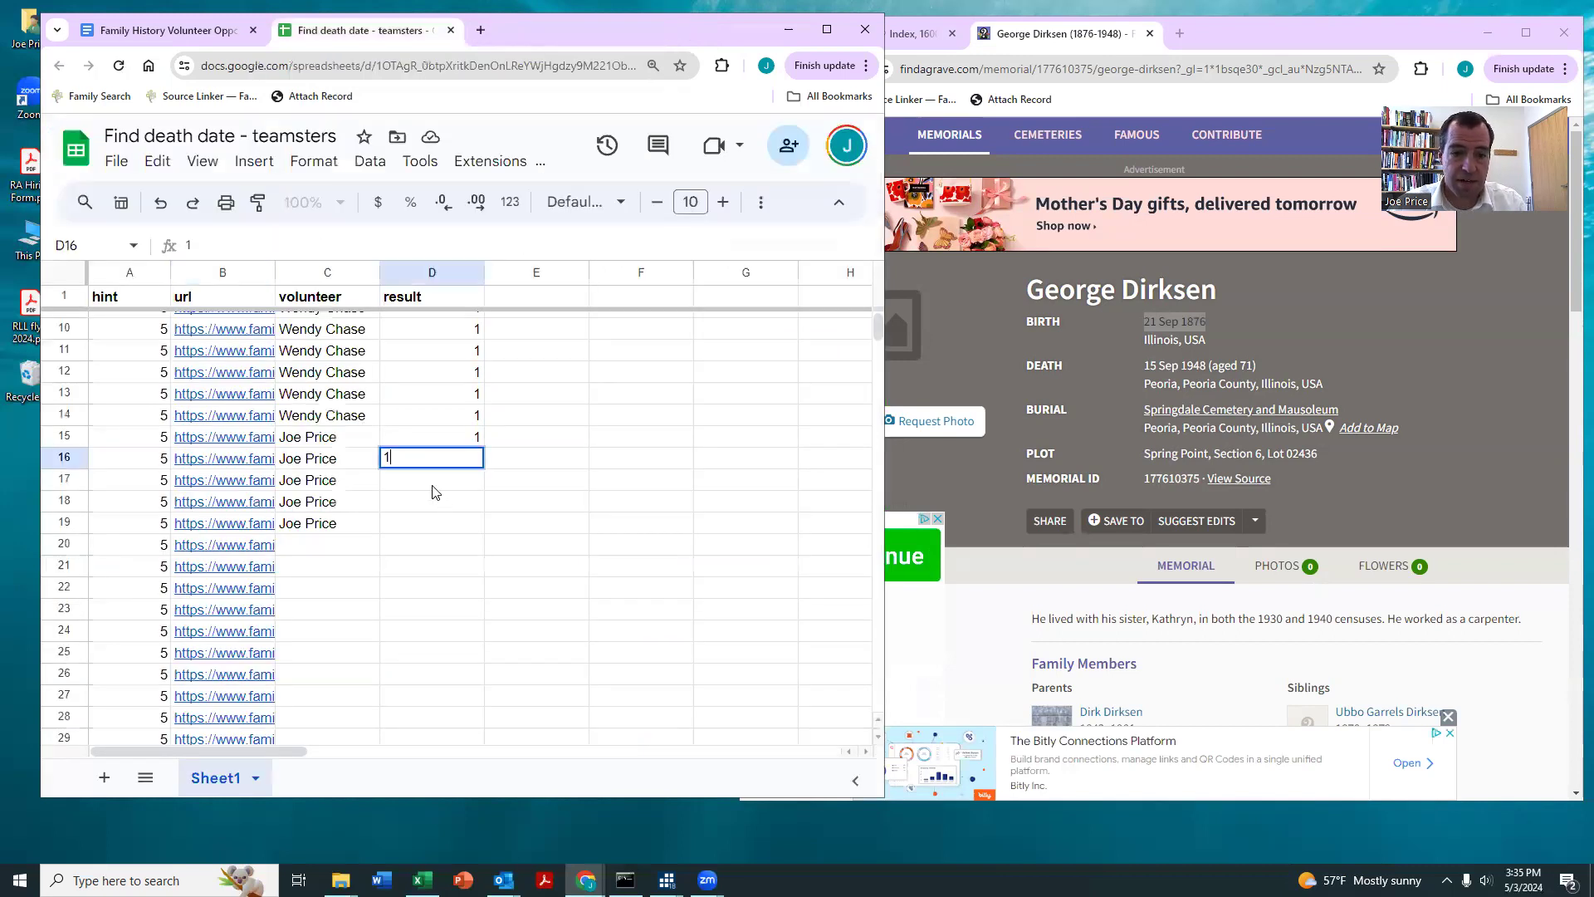
key(Return)
Step: Open the record hint linked in row 17 and attach the New York, County Marriages record to the daughter's father and mother
click(249, 486)
click(322, 513)
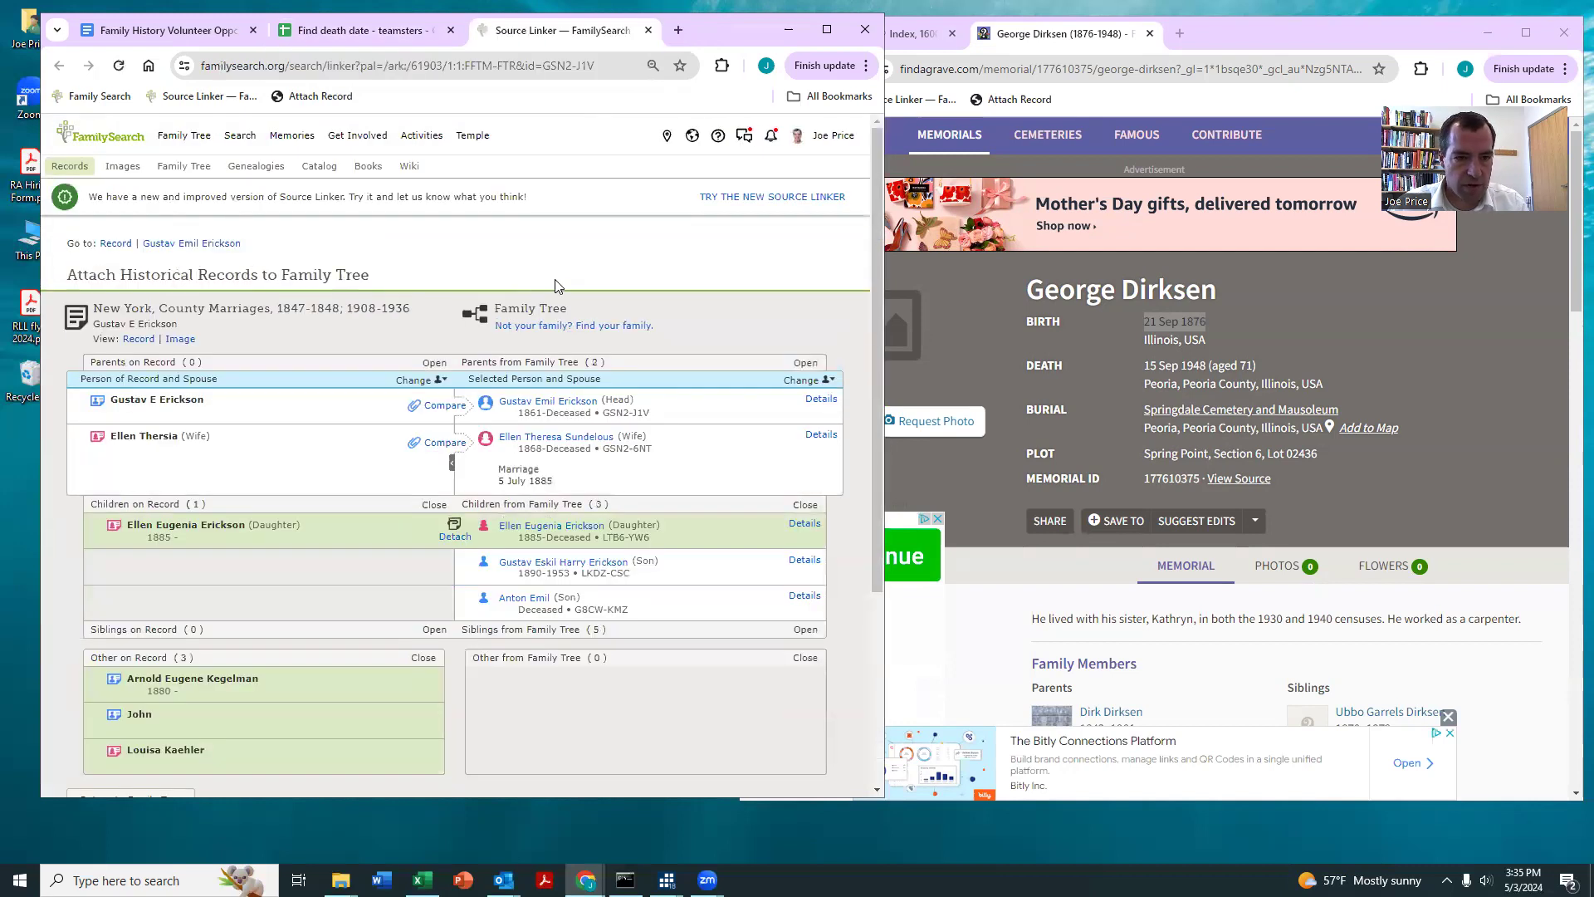
click(821, 399)
scroll(510, 635, down, 5)
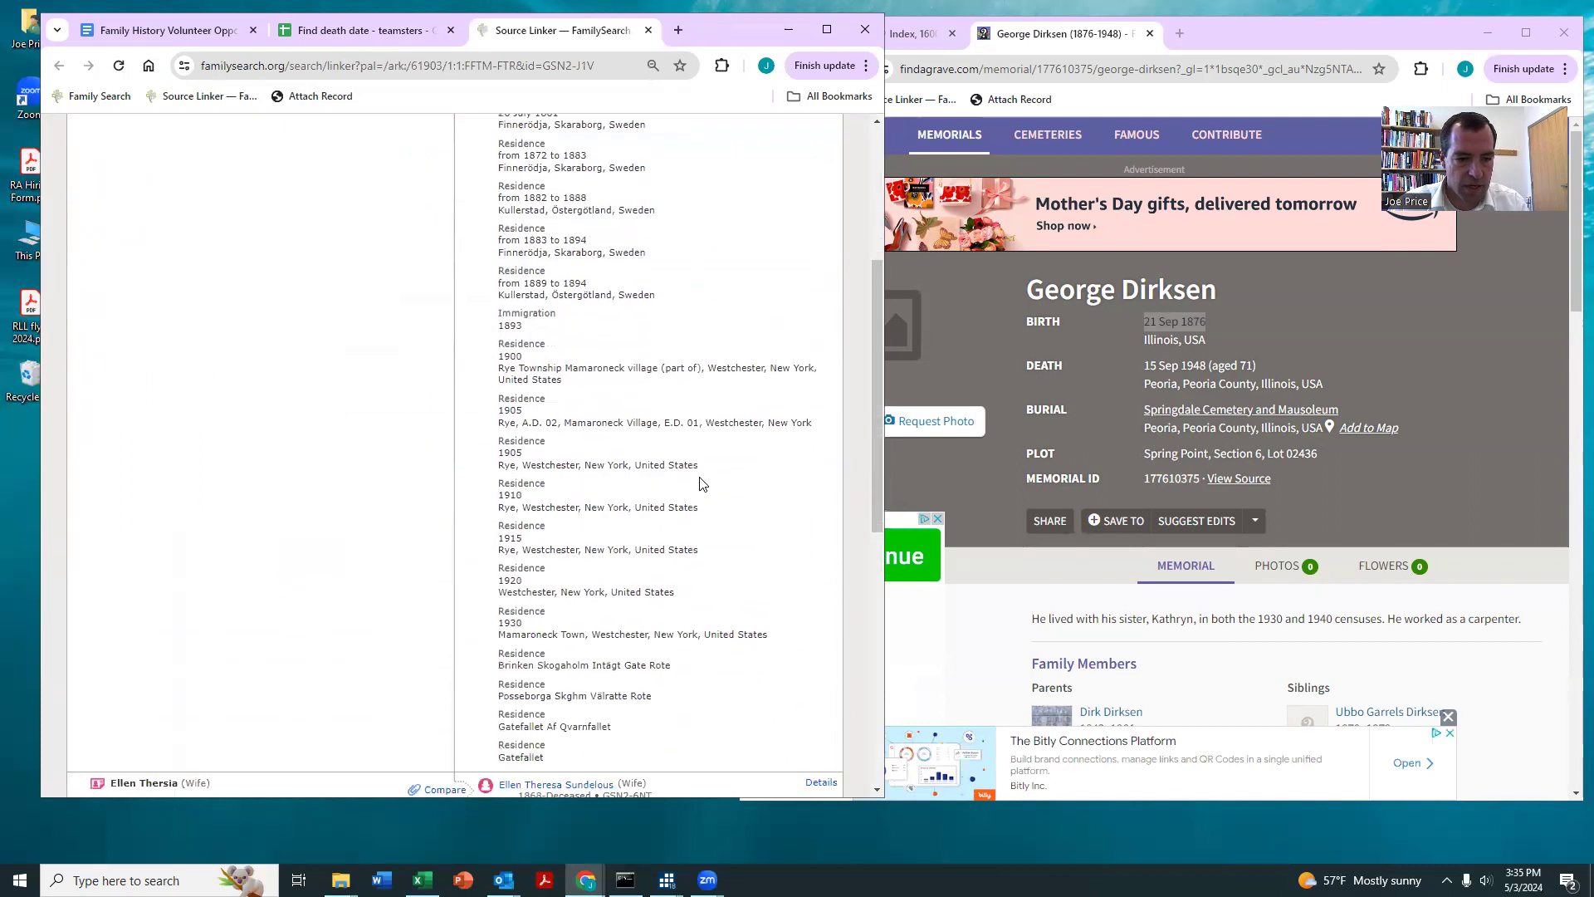
click(802, 622)
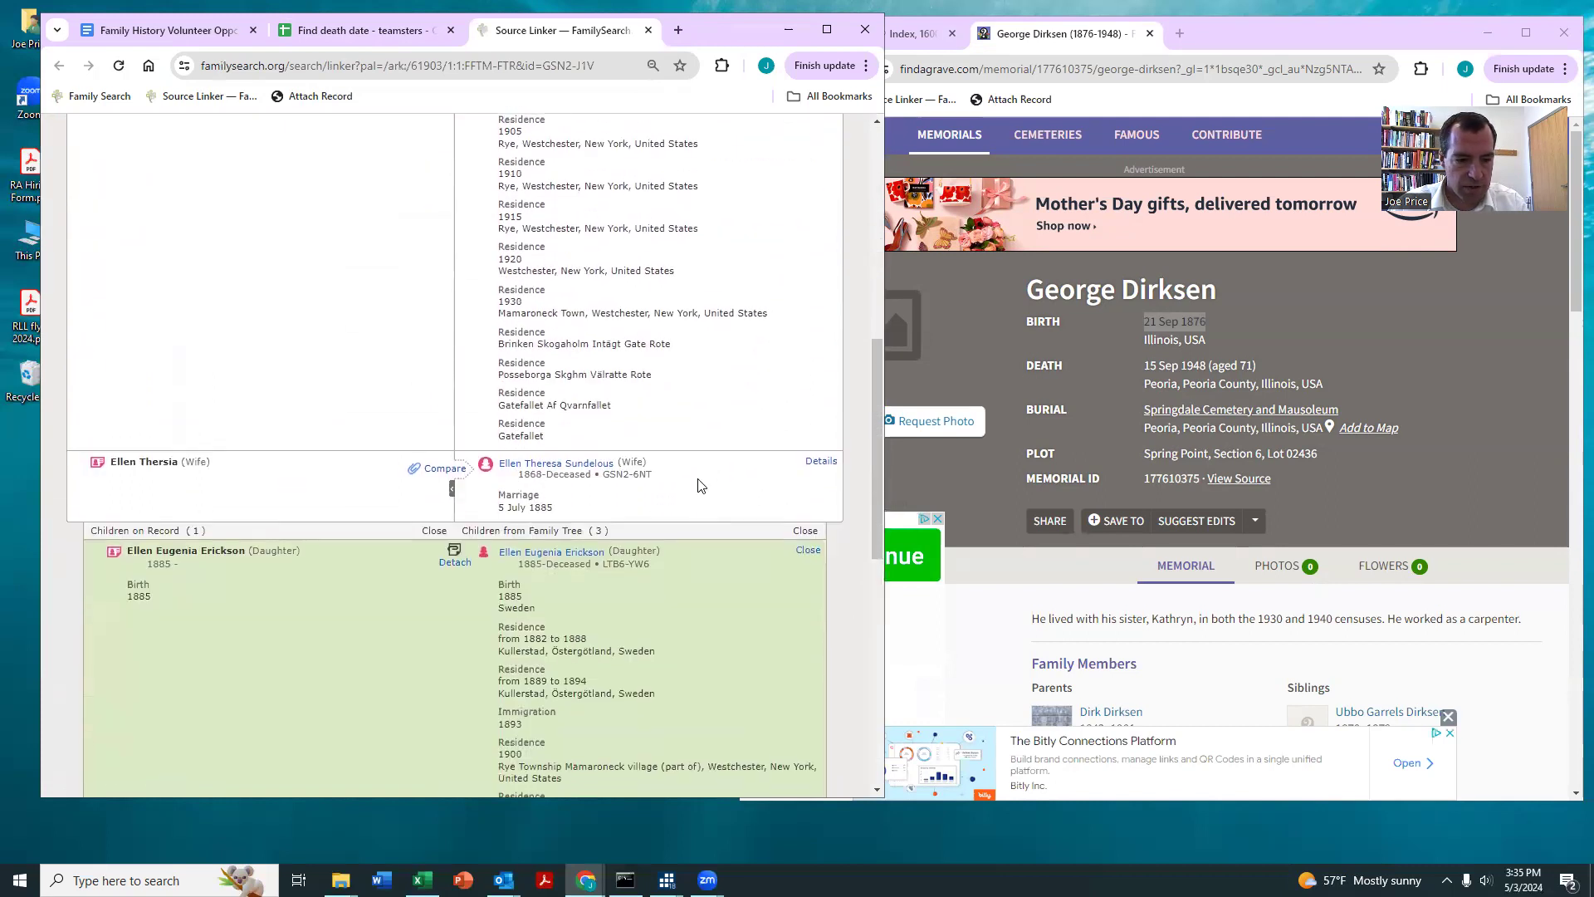
scroll(499, 332, up, 3)
scroll(694, 369, down, 8)
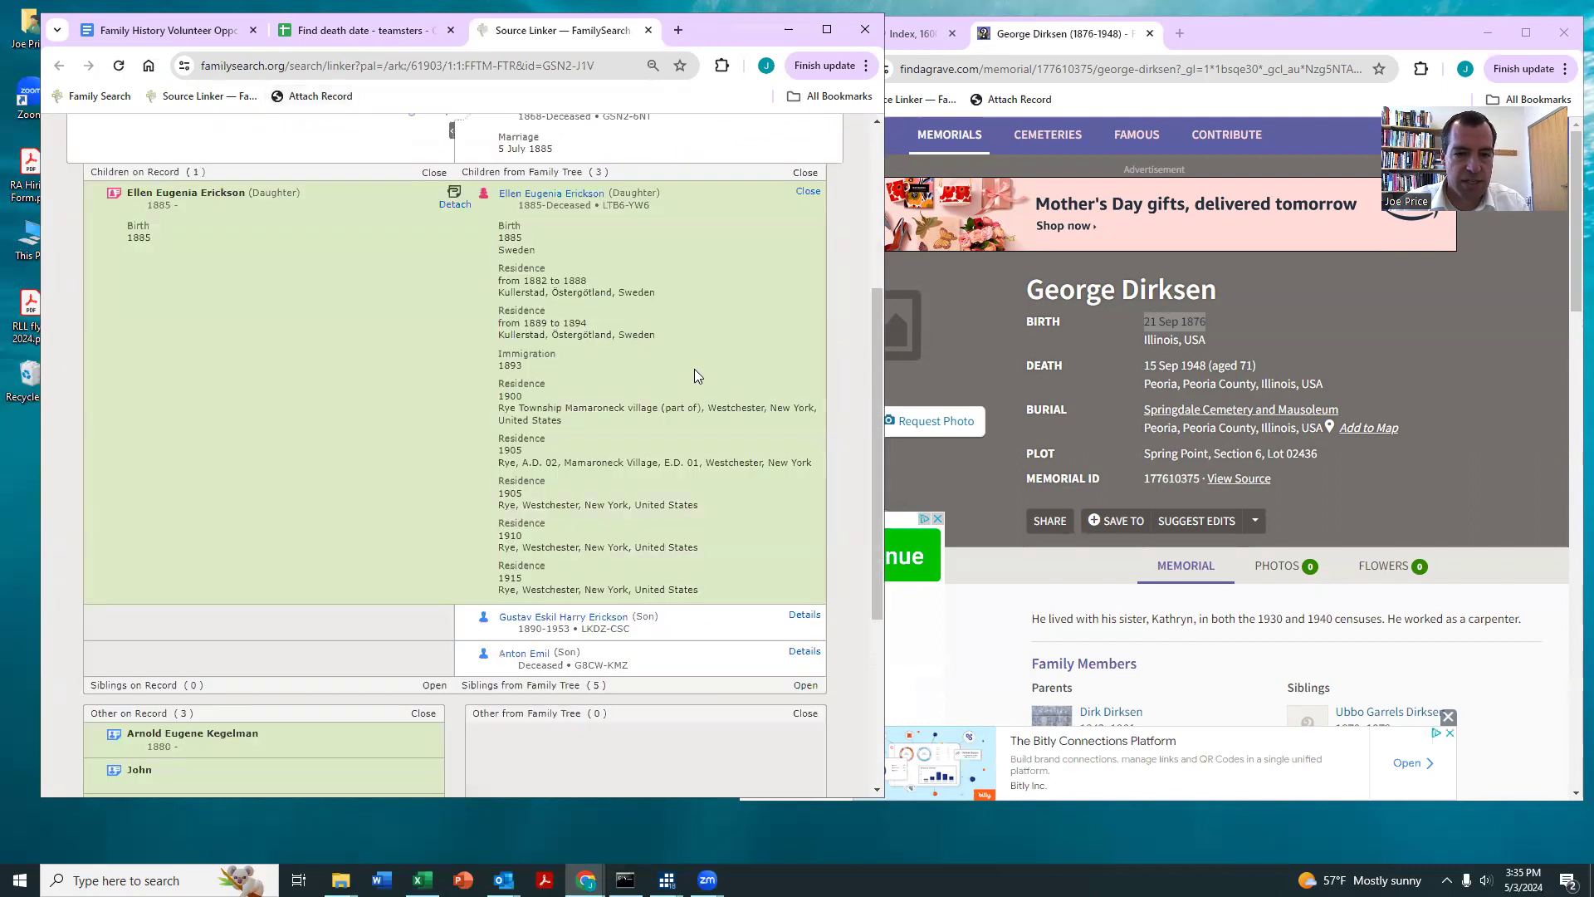
scroll(695, 375, up, 3)
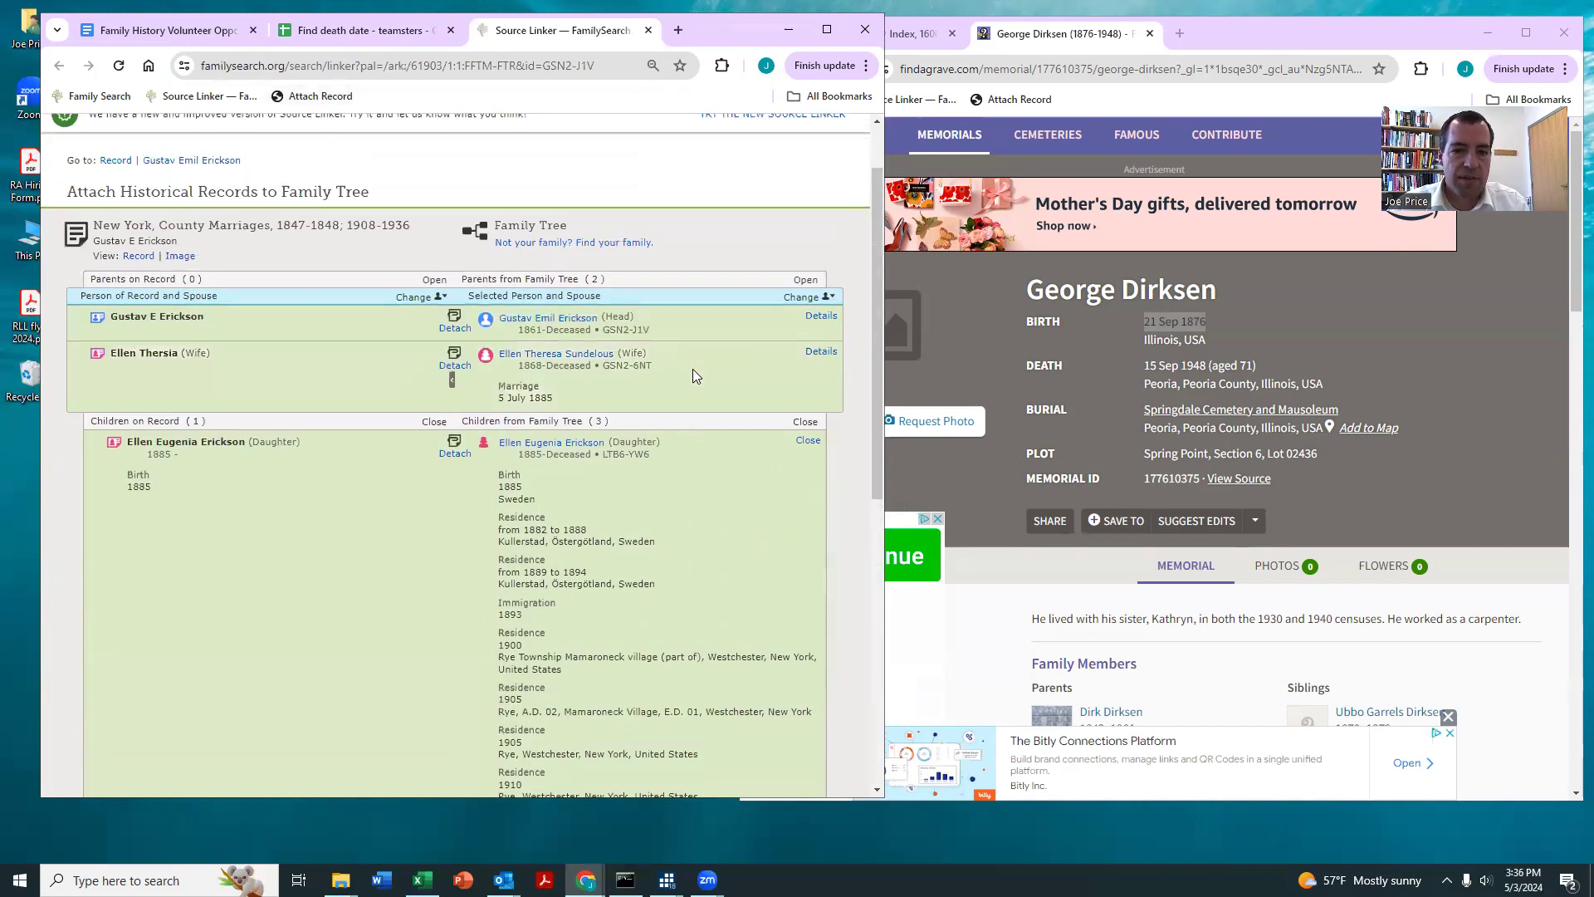
Step: Open the father's Family Tree profile, then search Ancestry for him with the results moved into the second browser window
click(551, 326)
click(280, 448)
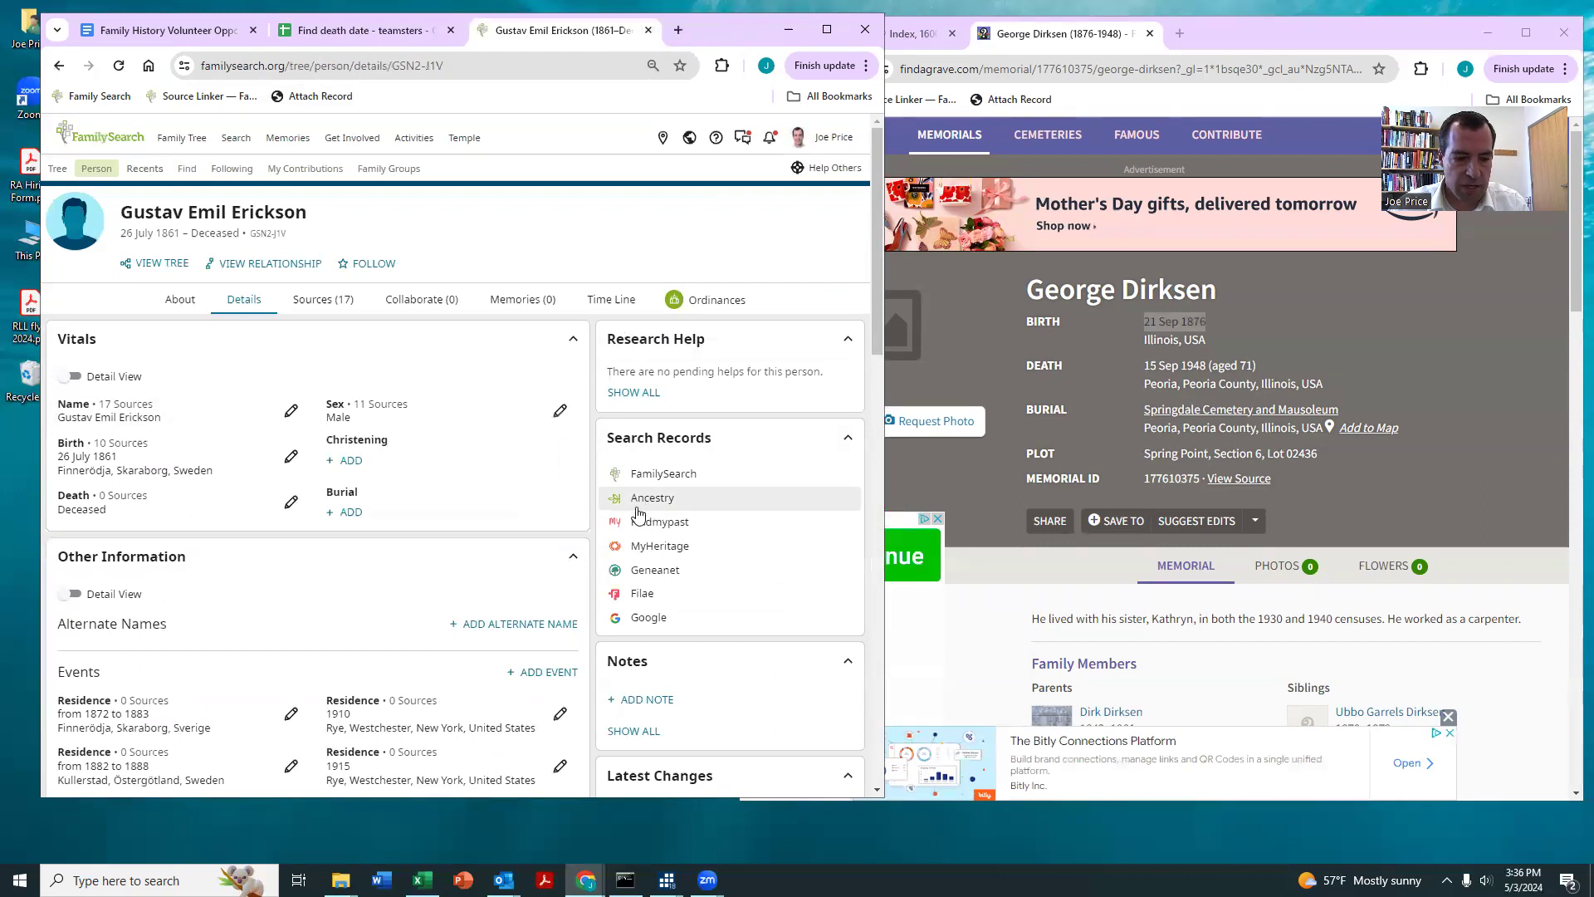
scroll(638, 514, down, 1)
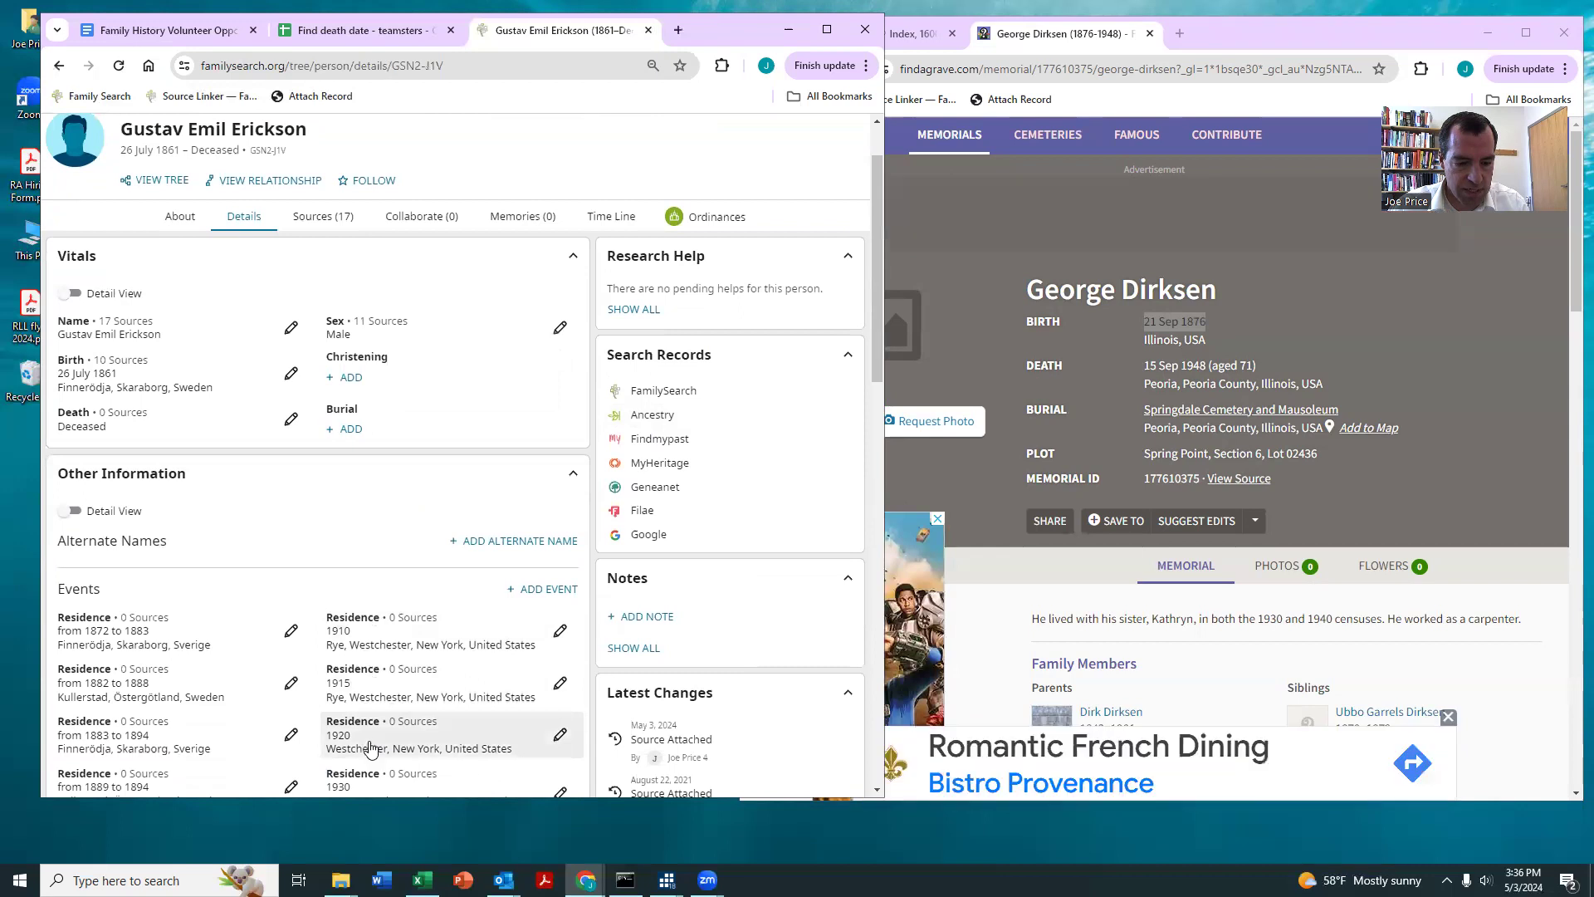
scroll(370, 747, down, 3)
scroll(440, 656, up, 4)
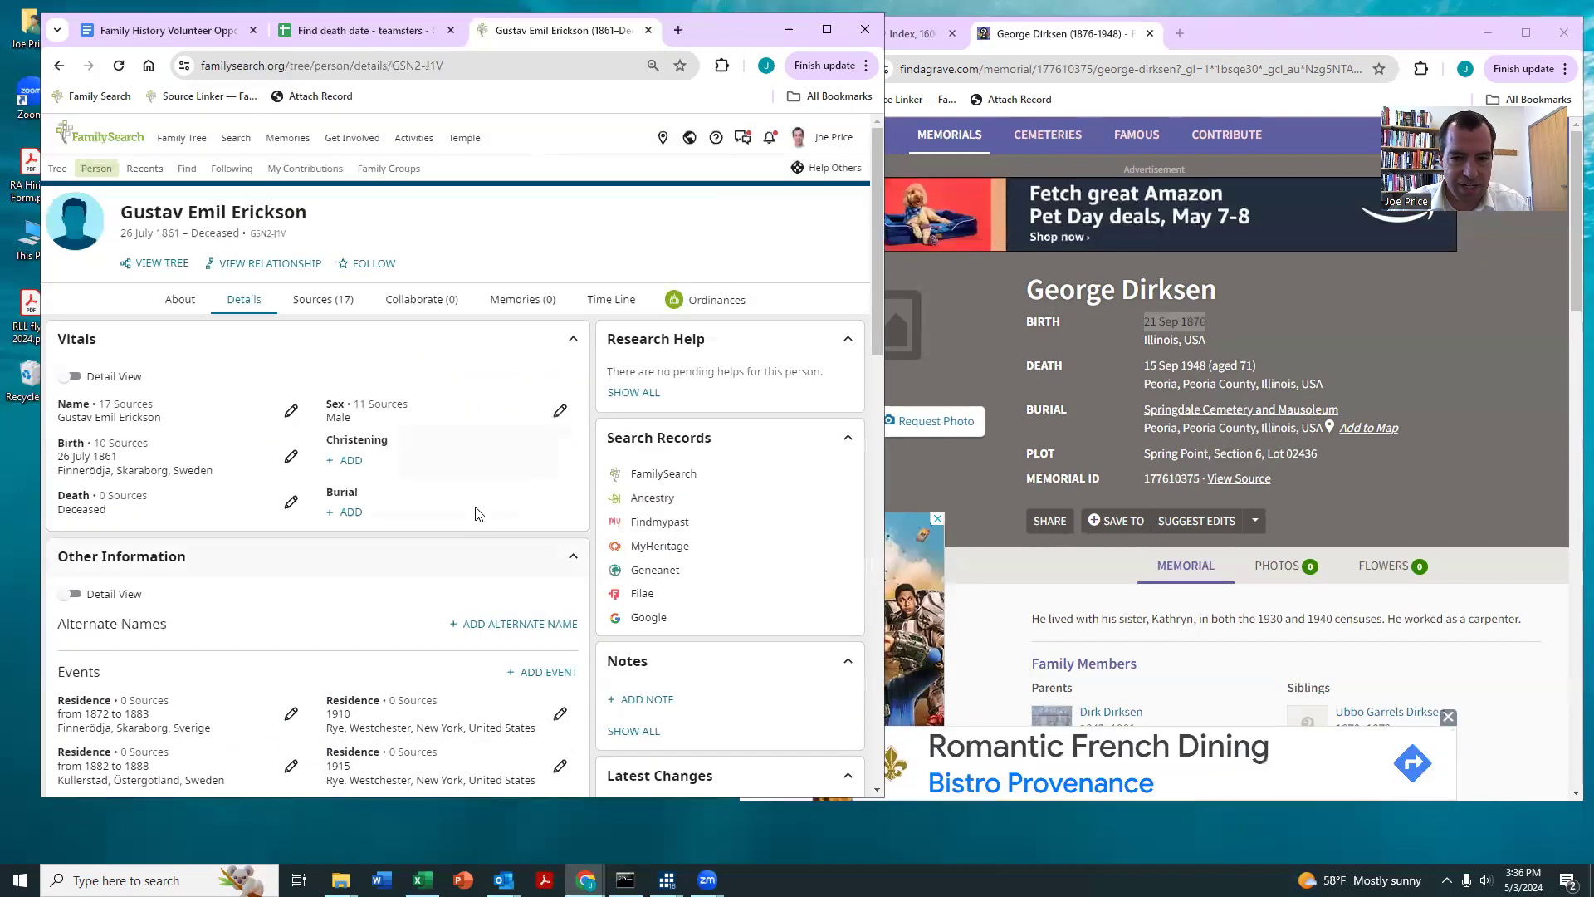
click(644, 506)
drag(639, 33, 1245, 73)
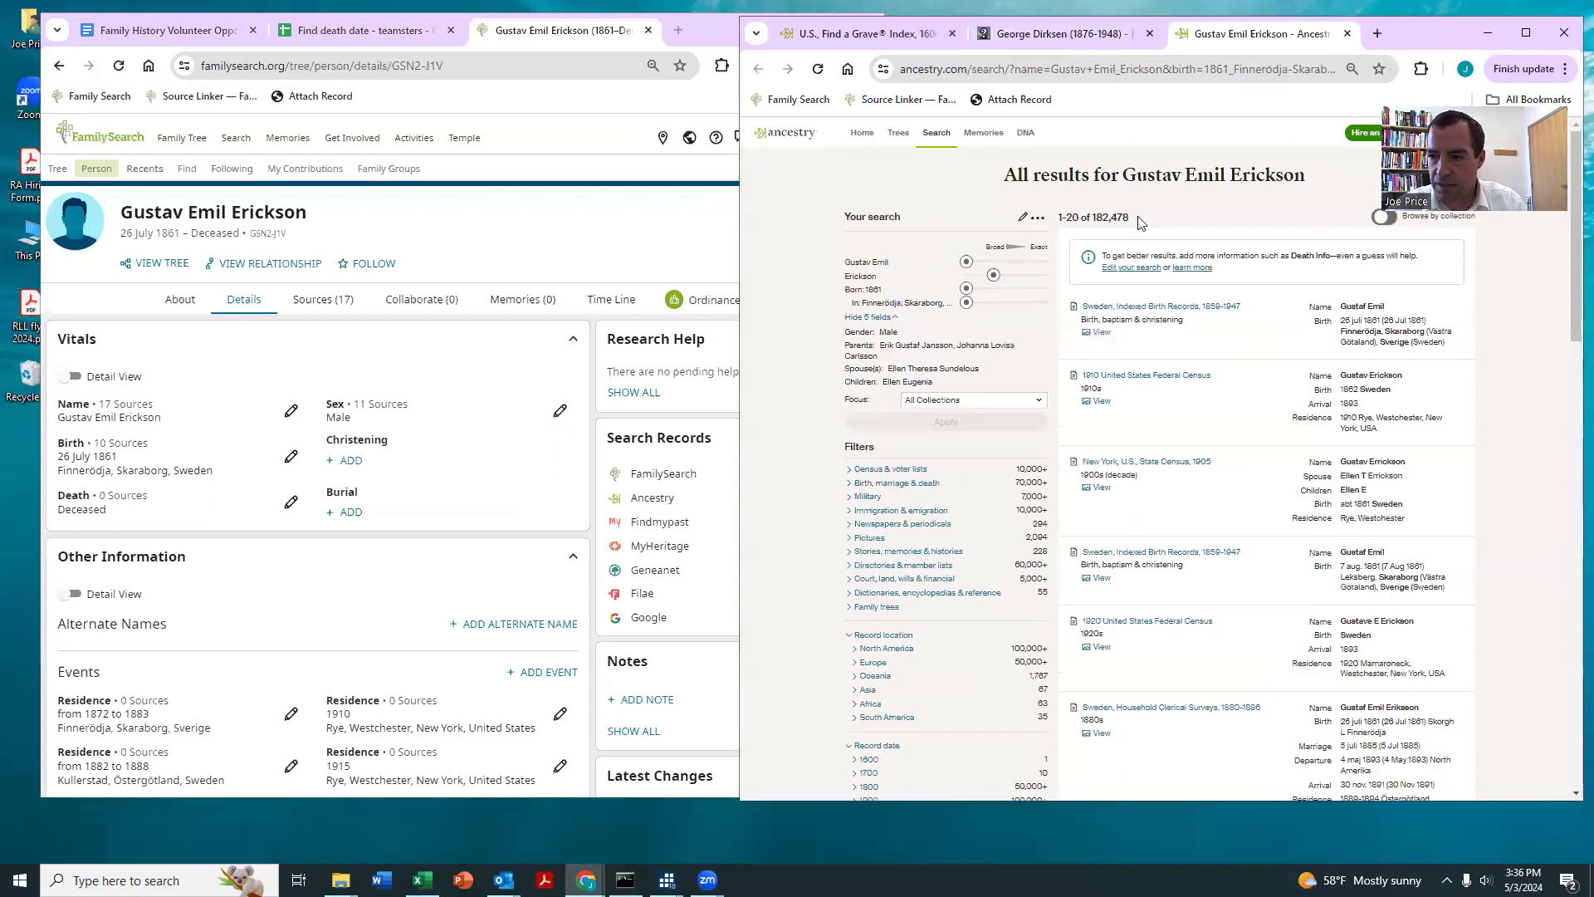
Step: Examine the 1910 United States Federal Census record and its suggested records, and look through the related Public Member Trees for a death date
click(1141, 378)
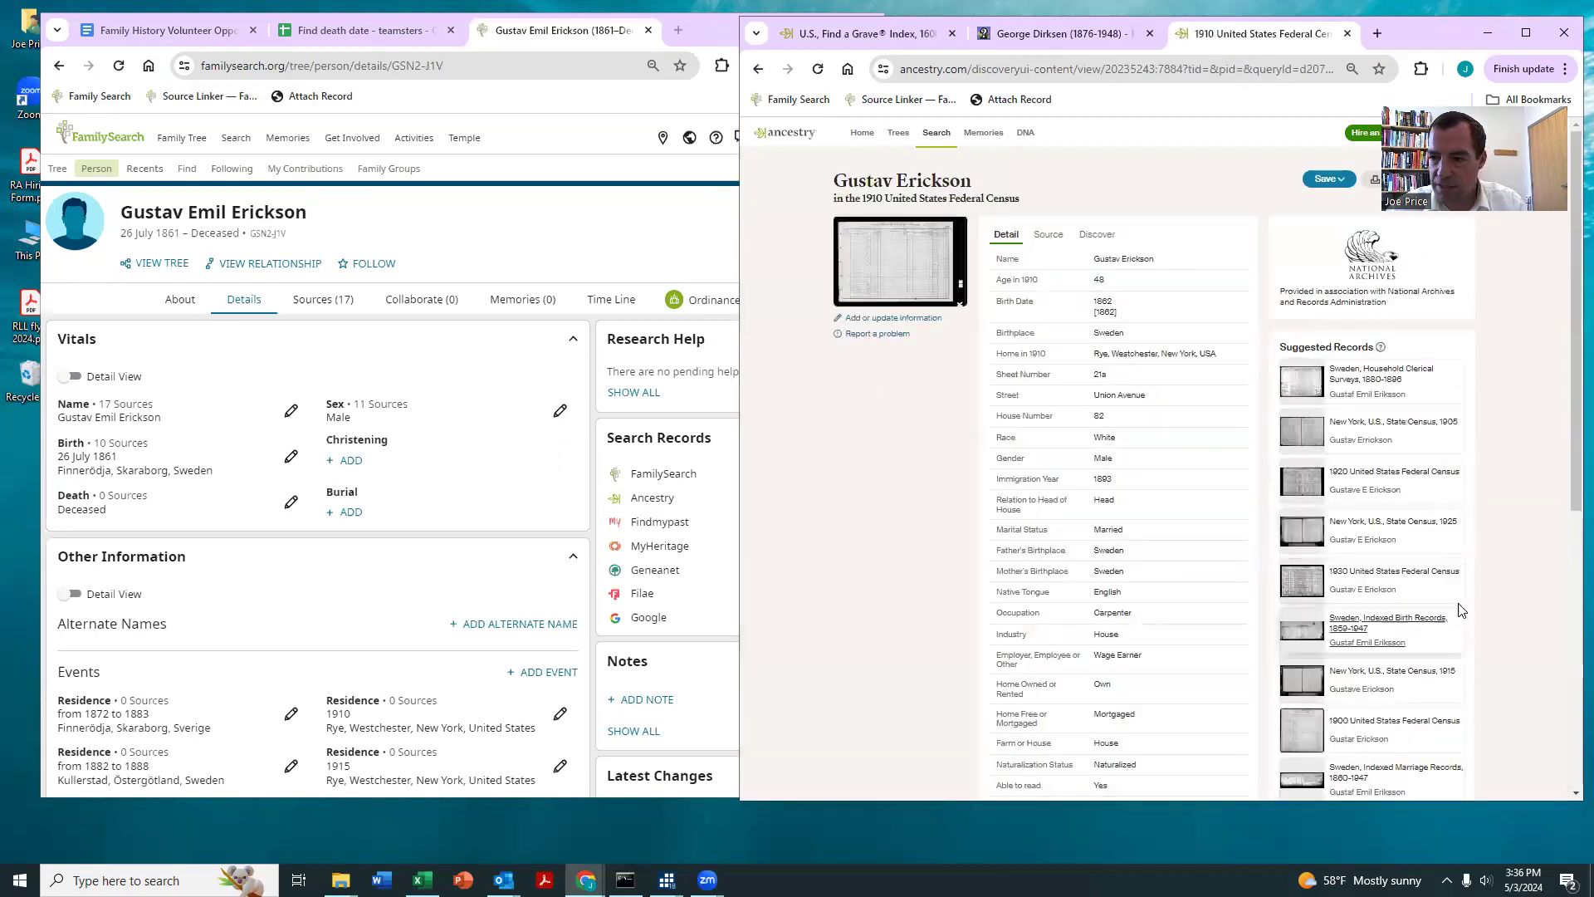
scroll(1506, 423, down, 2)
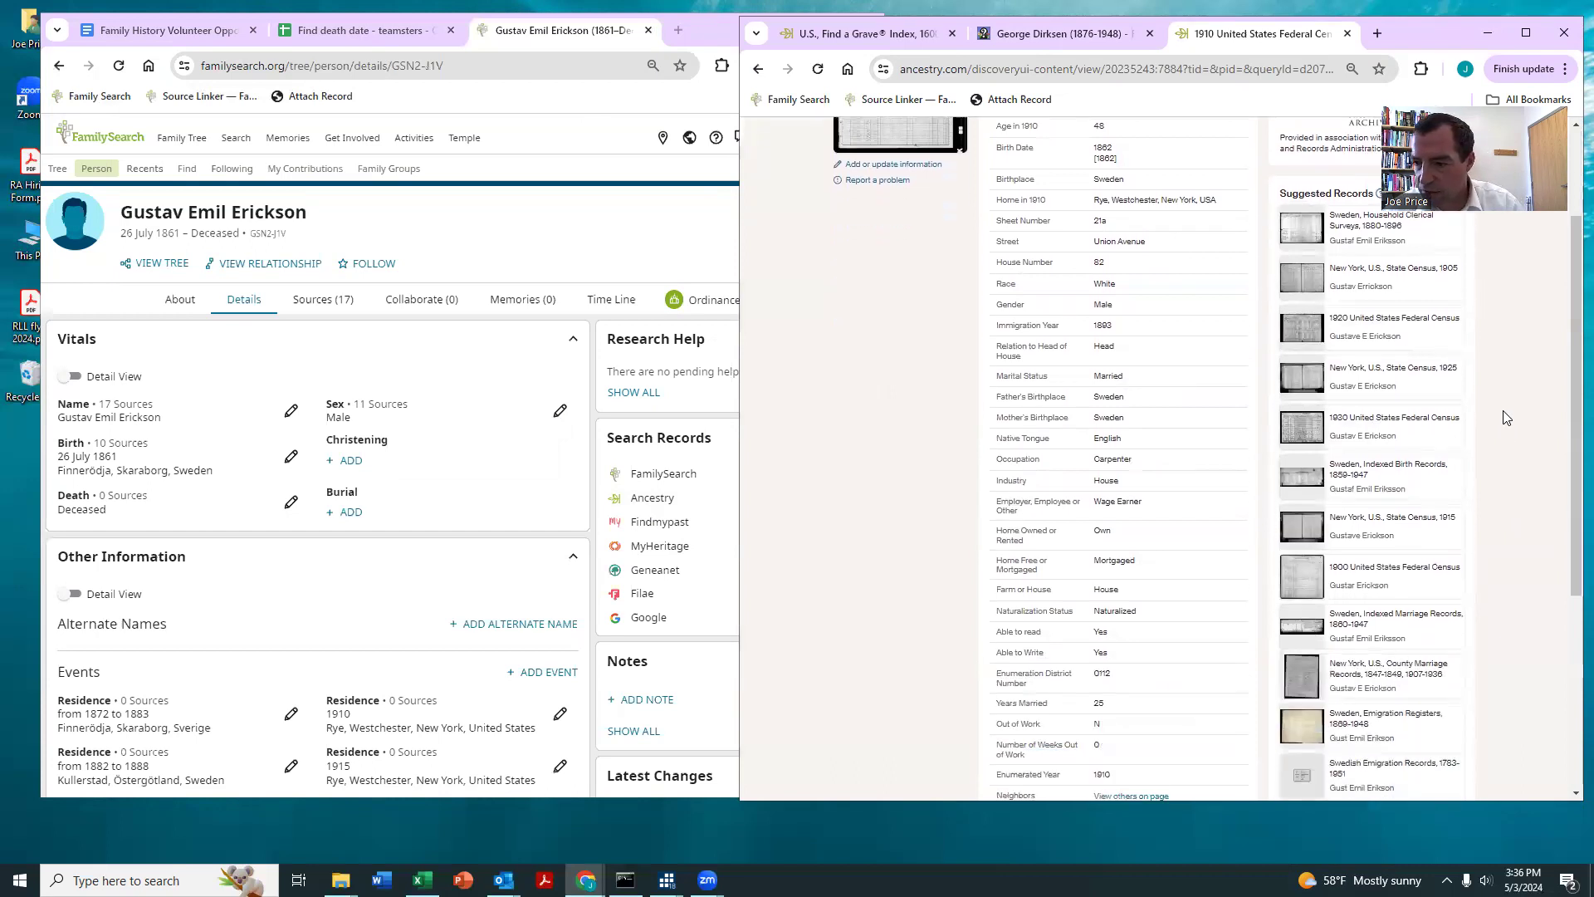
scroll(1507, 417, down, 1)
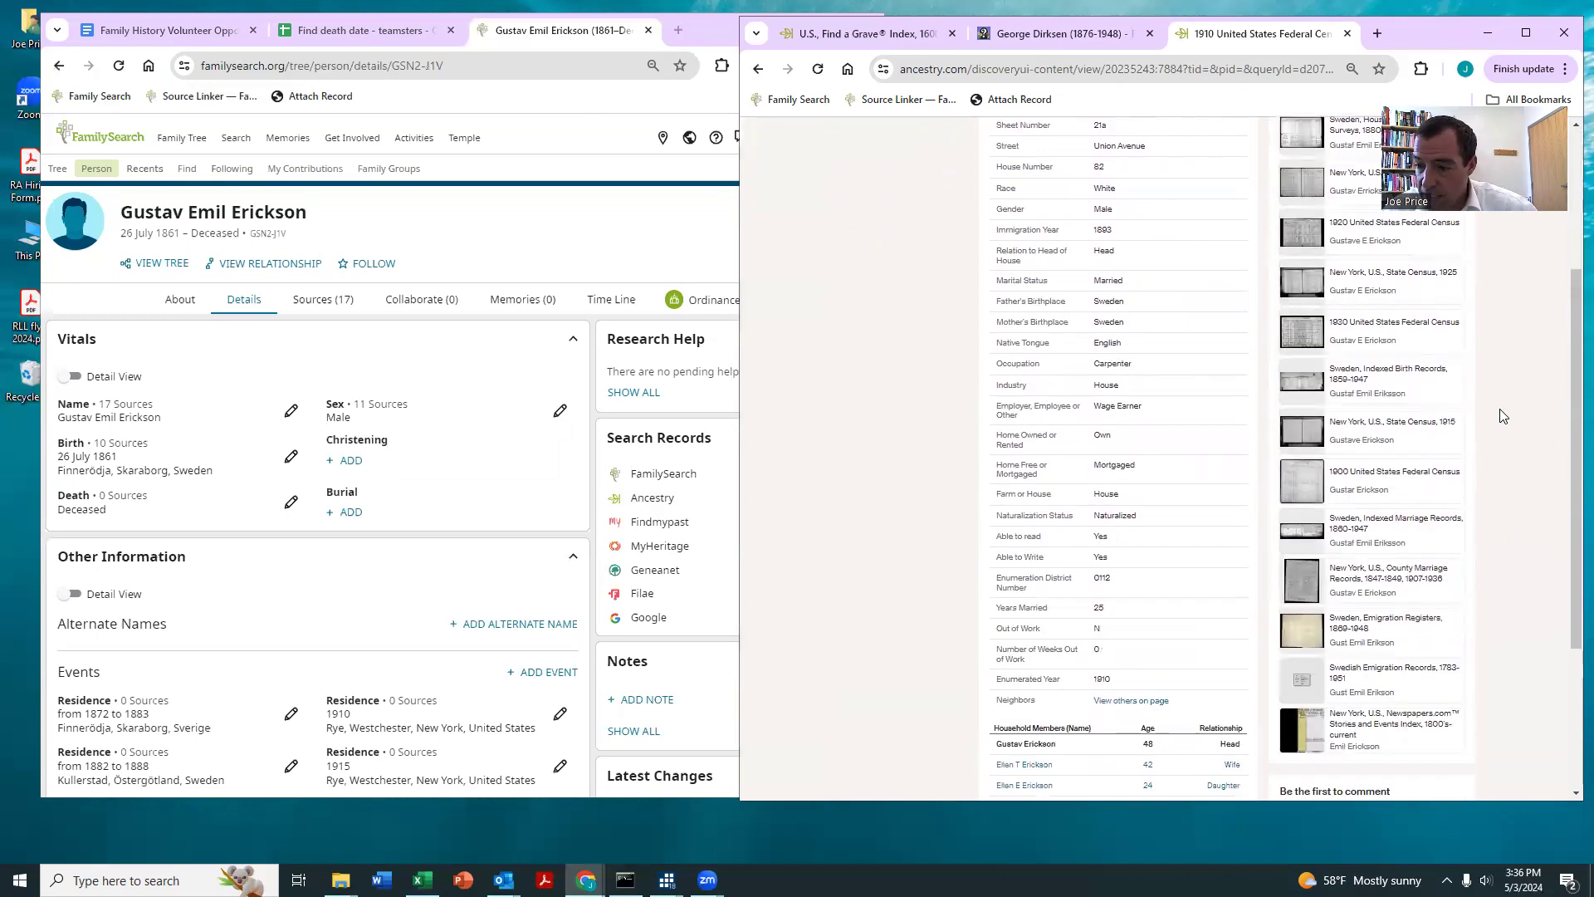
scroll(1501, 415, down, 2)
scroll(1499, 415, up, 4)
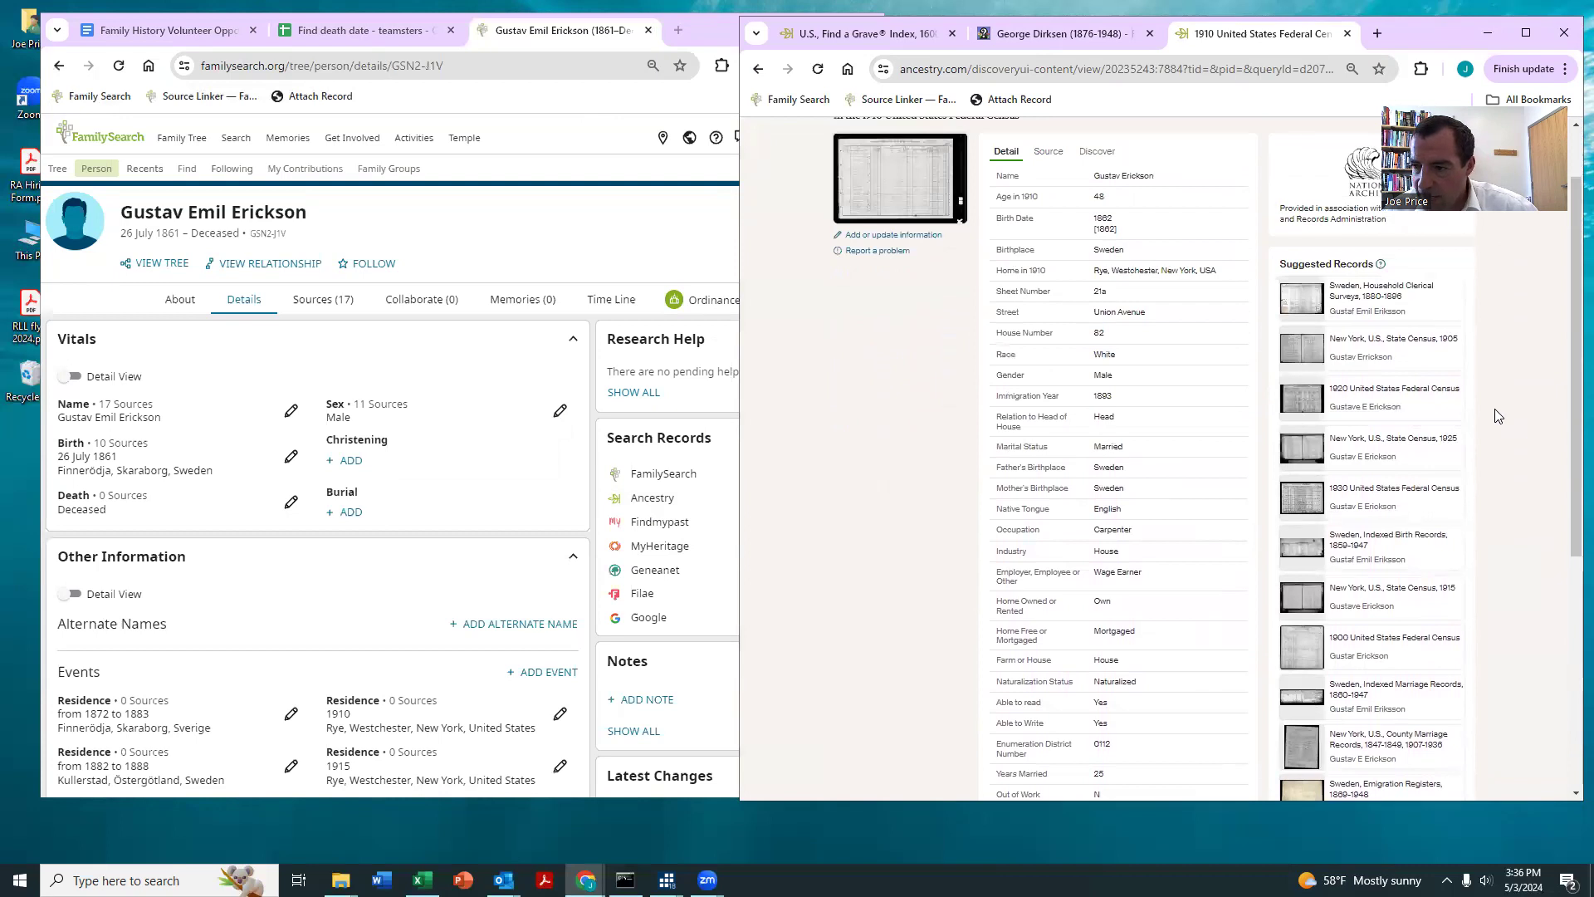
scroll(1498, 415, down, 4)
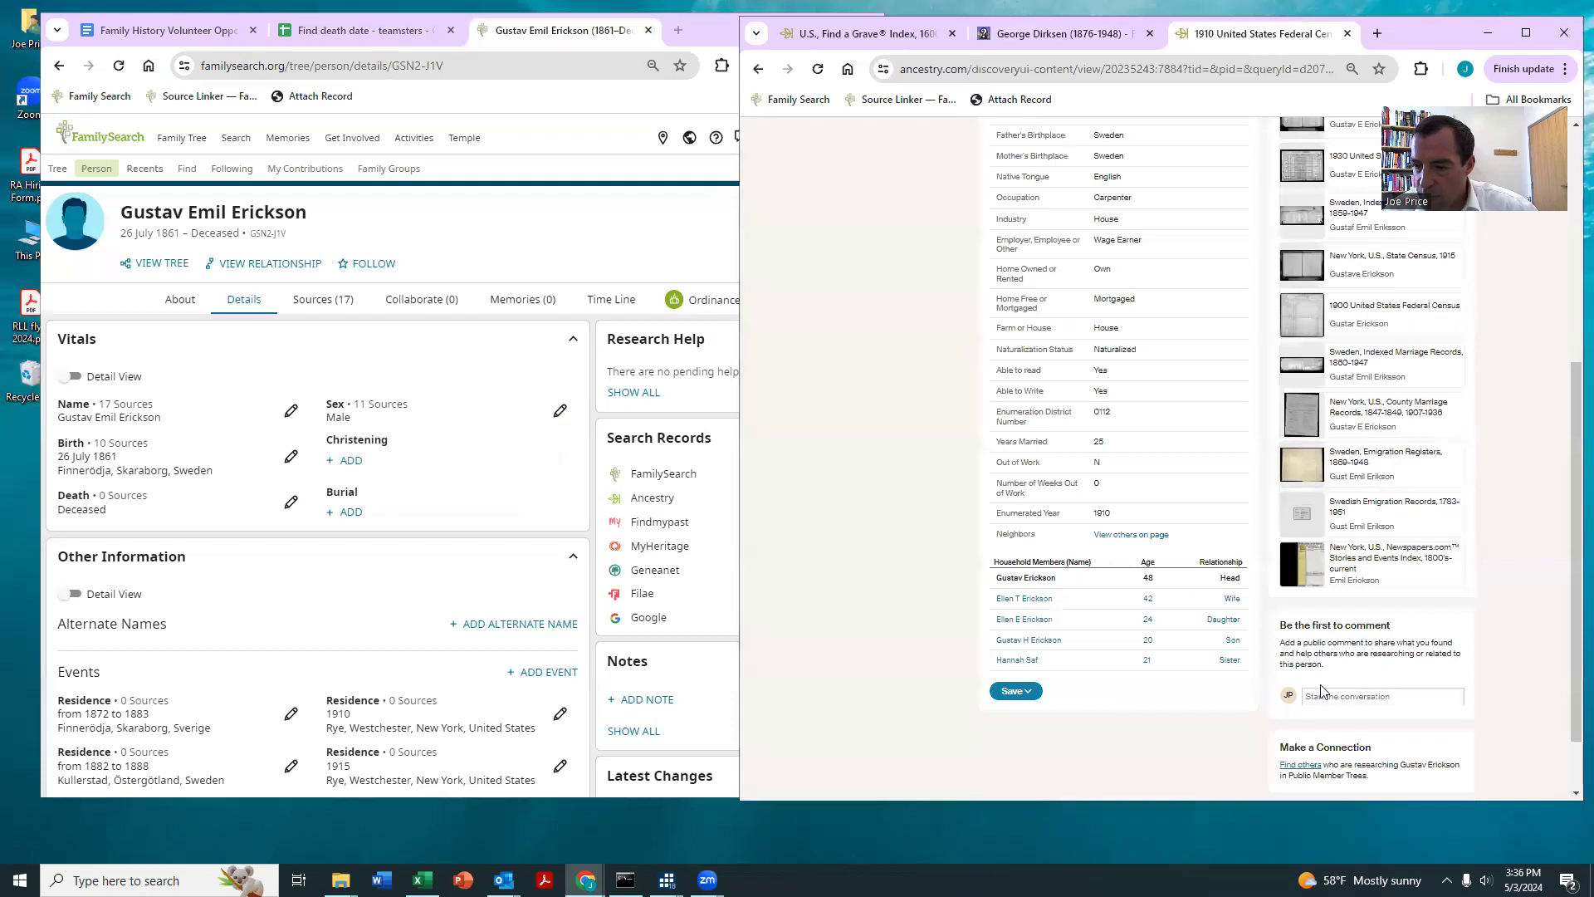
scroll(1321, 692, down, 1)
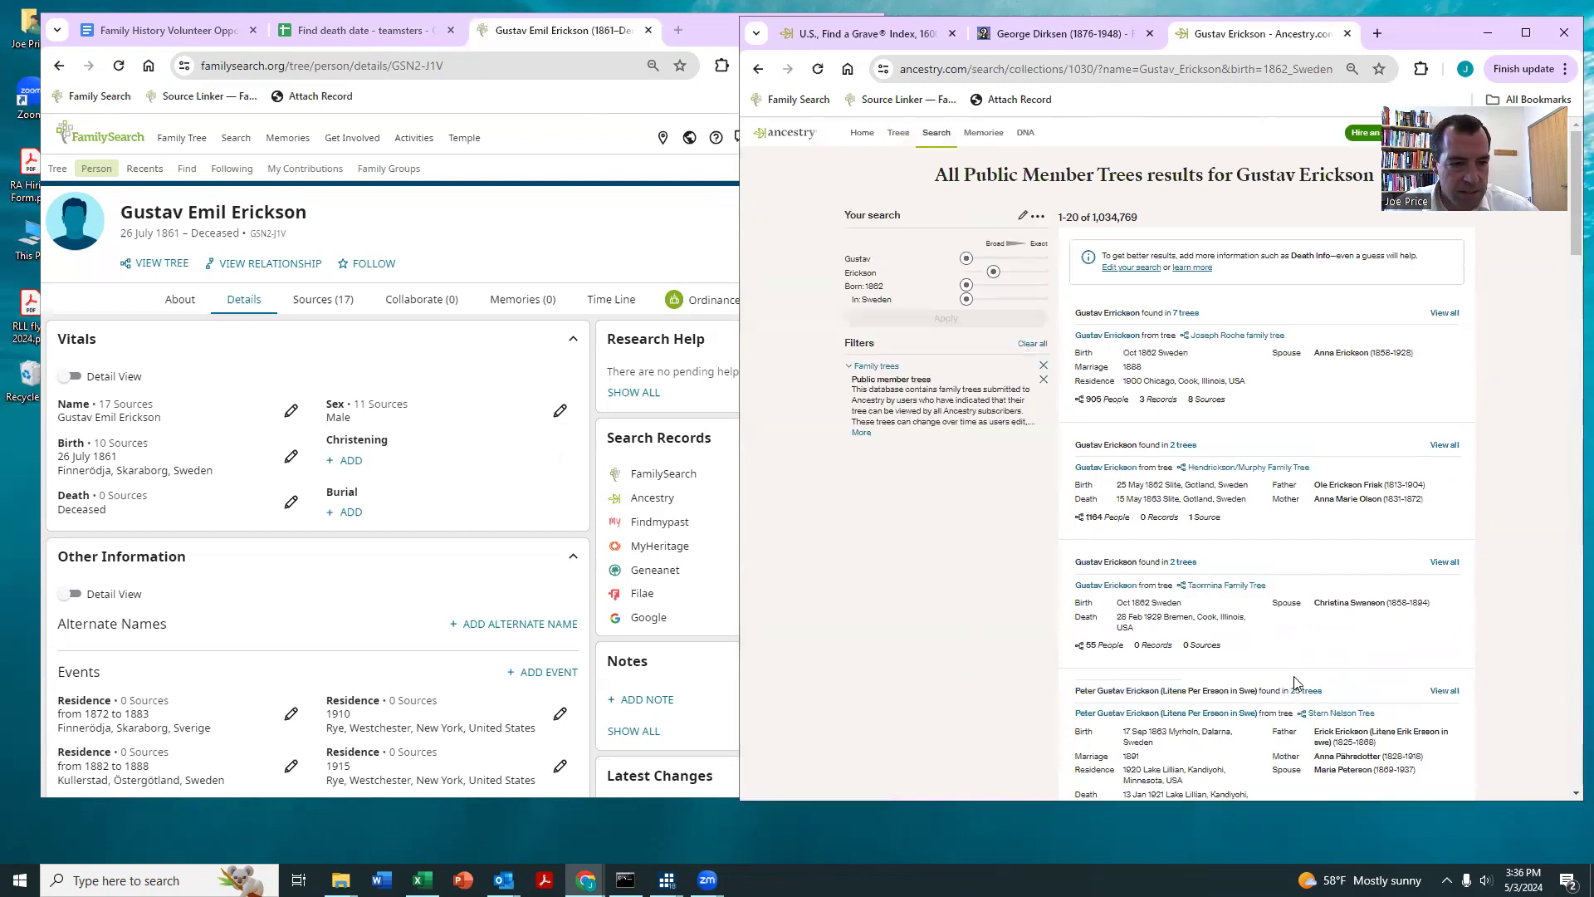
scroll(1409, 462, down, 2)
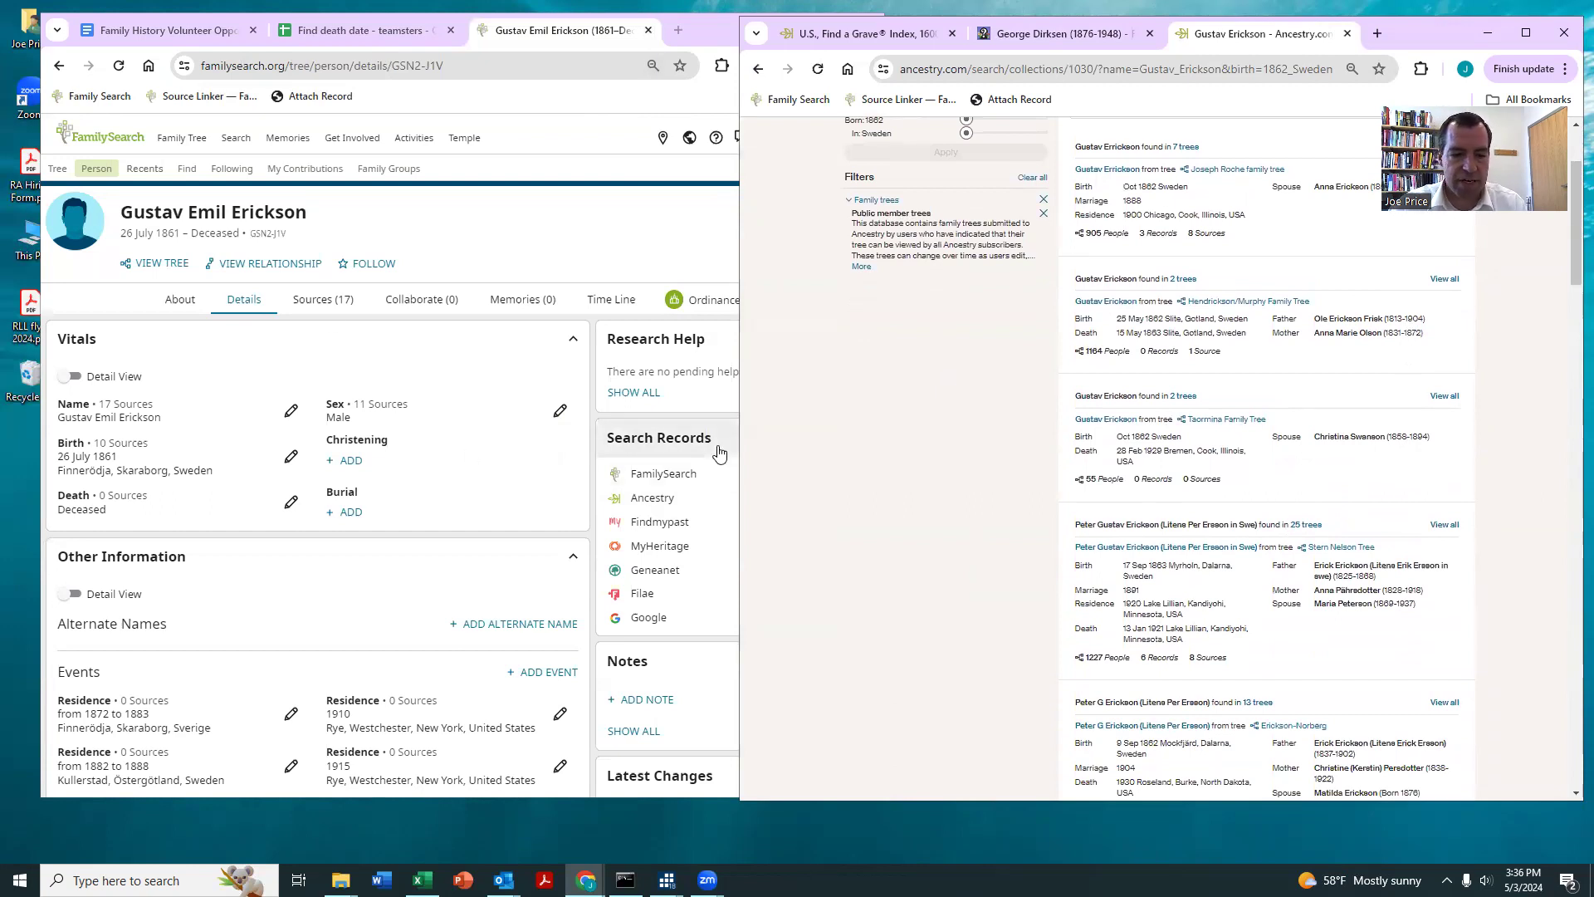
Step: Close the father's profile and enter 1 as the result in row 17 of the teamsters sheet
click(648, 31)
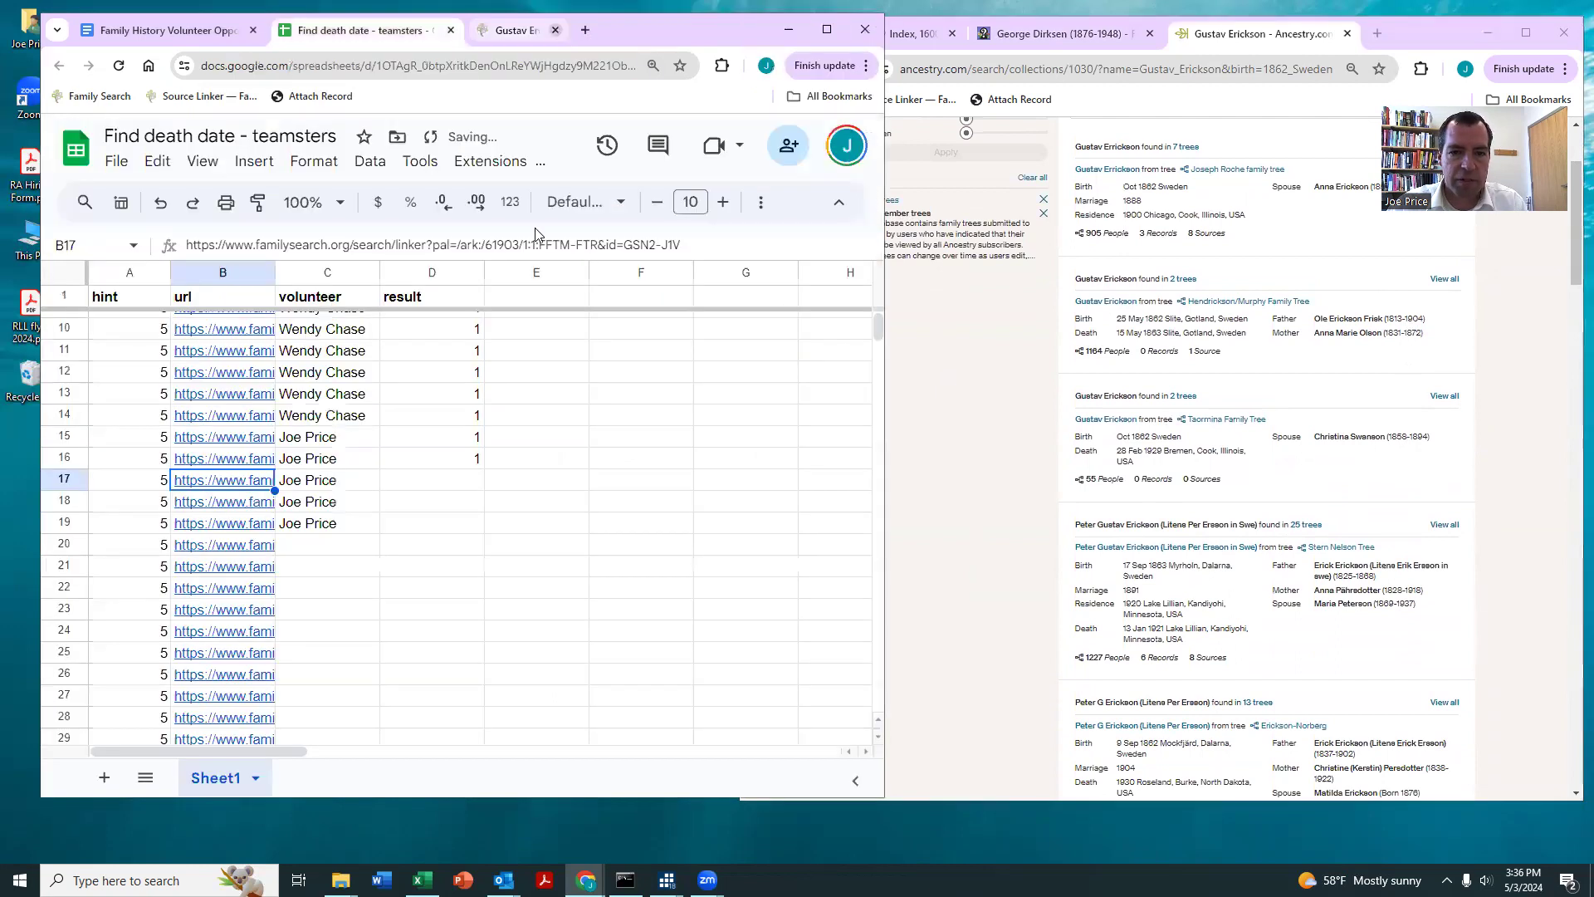
click(426, 488)
text(1)
key(Return)
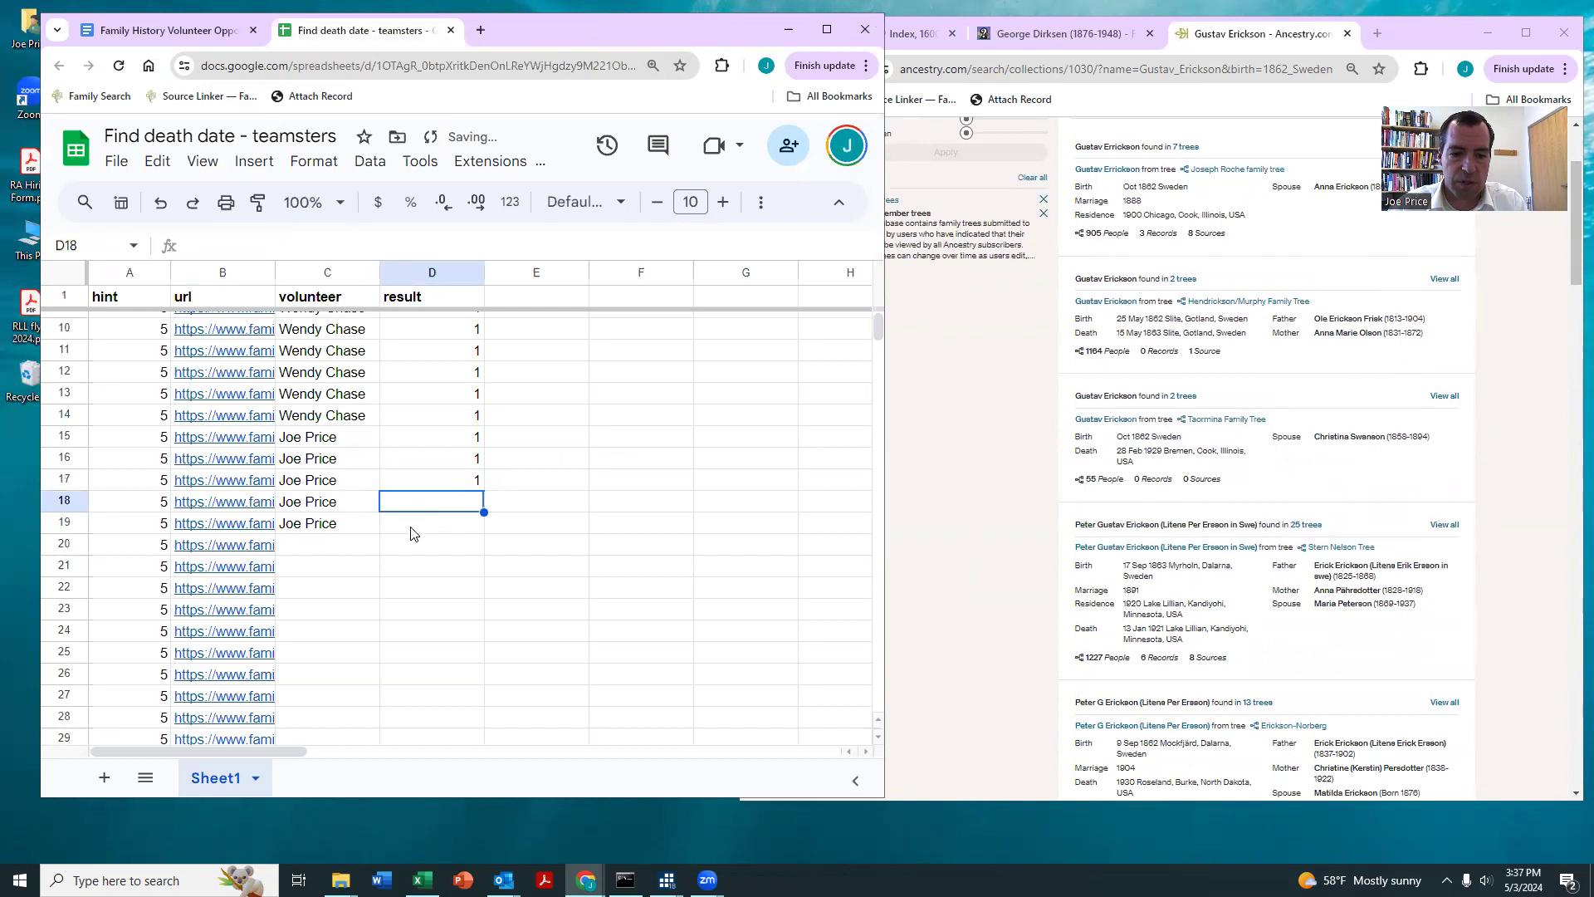
Step: Clear the volunteer names from rows 18 and 19 and check the completed rows above
drag(332, 507, 330, 530)
key(Delete)
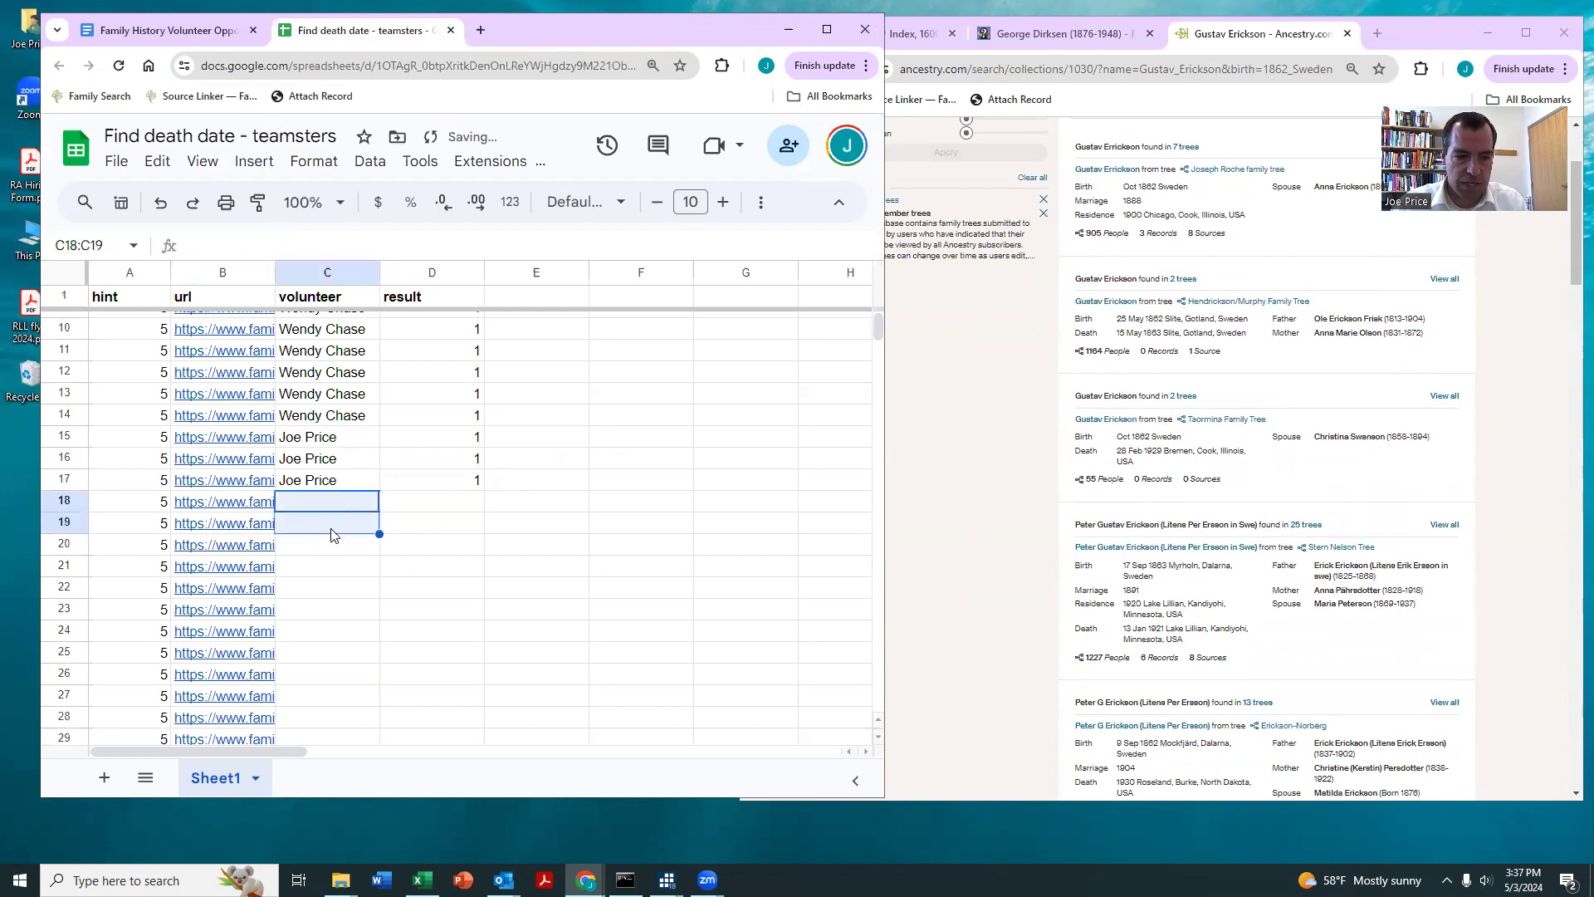
click(345, 487)
scroll(348, 480, up, 3)
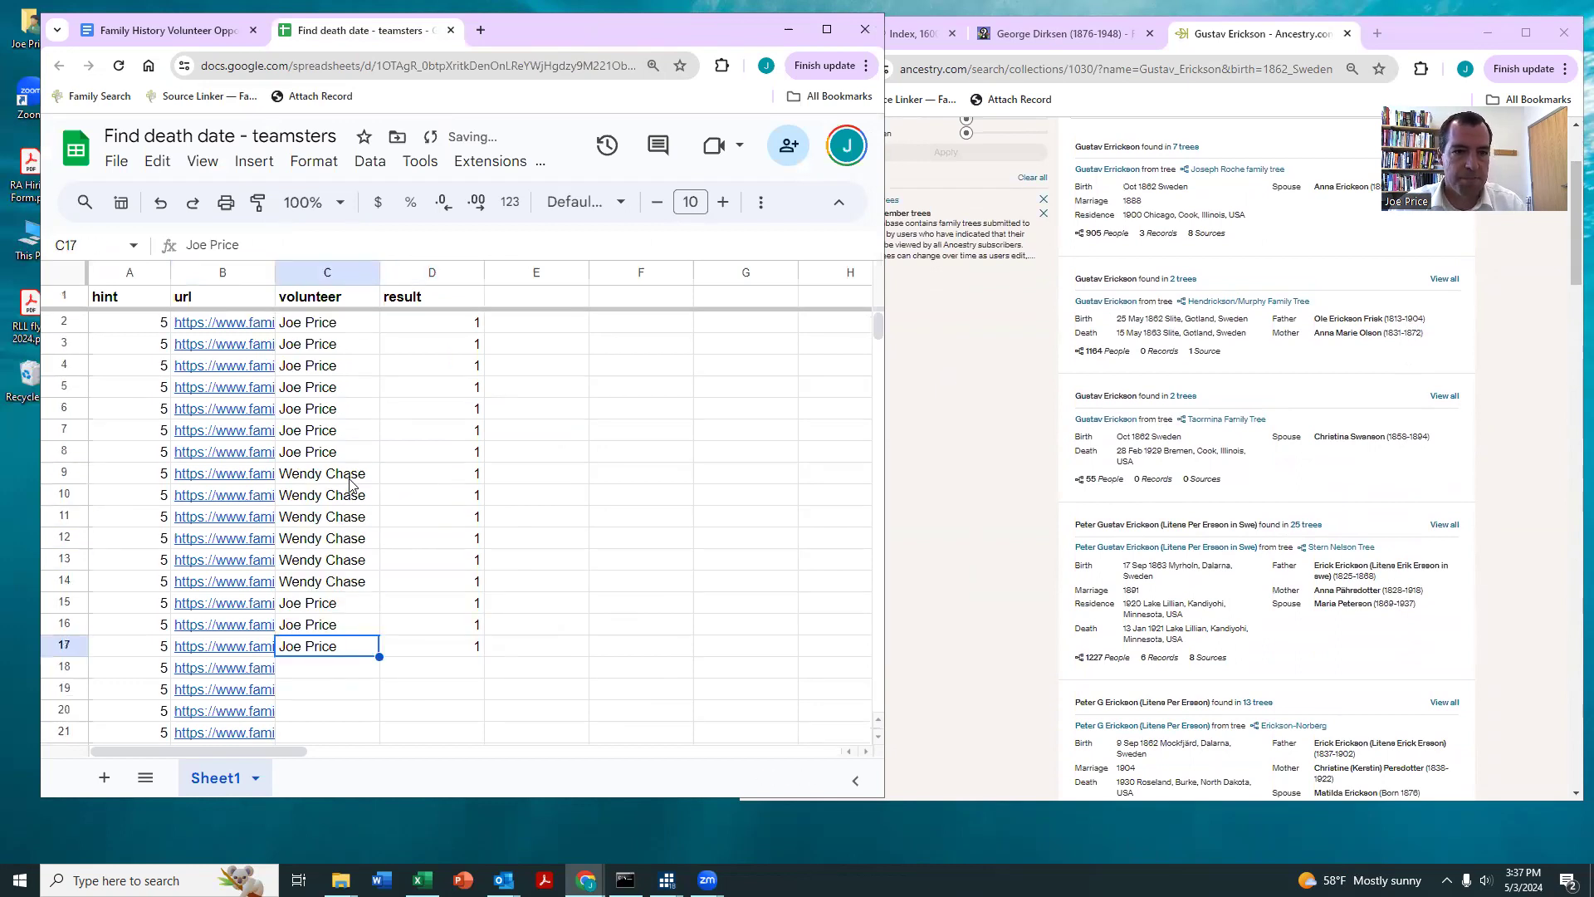
Step: Close and reopen the Find death date - teamsters sheet, and open the record hint linked in row 18
click(450, 30)
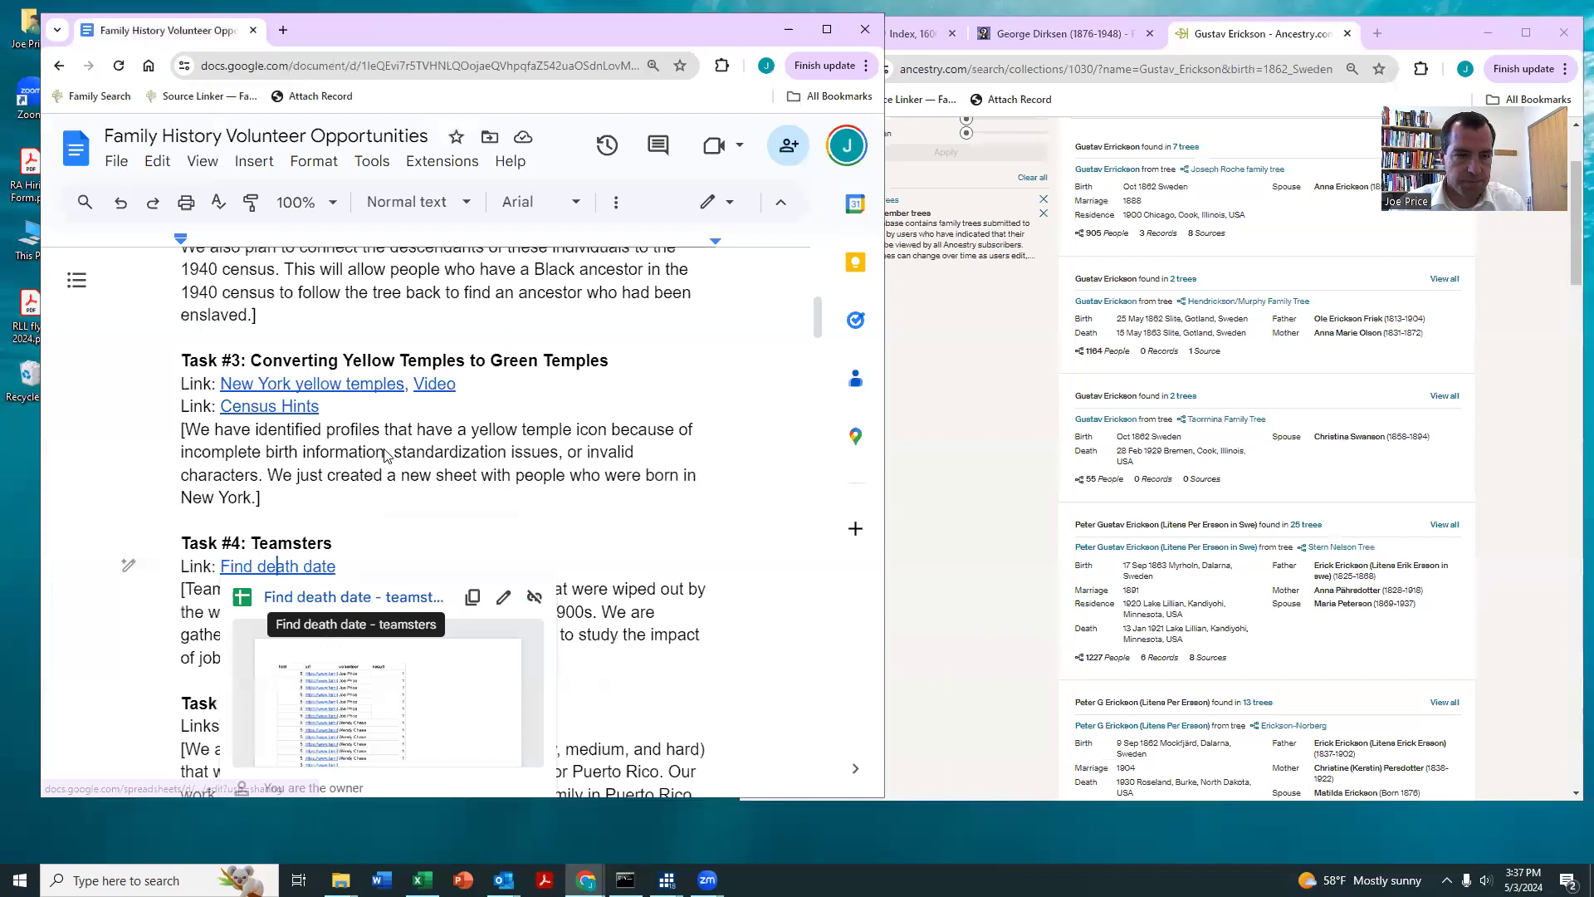
key(ctrl+shift+t)
scroll(386, 590, down, 3)
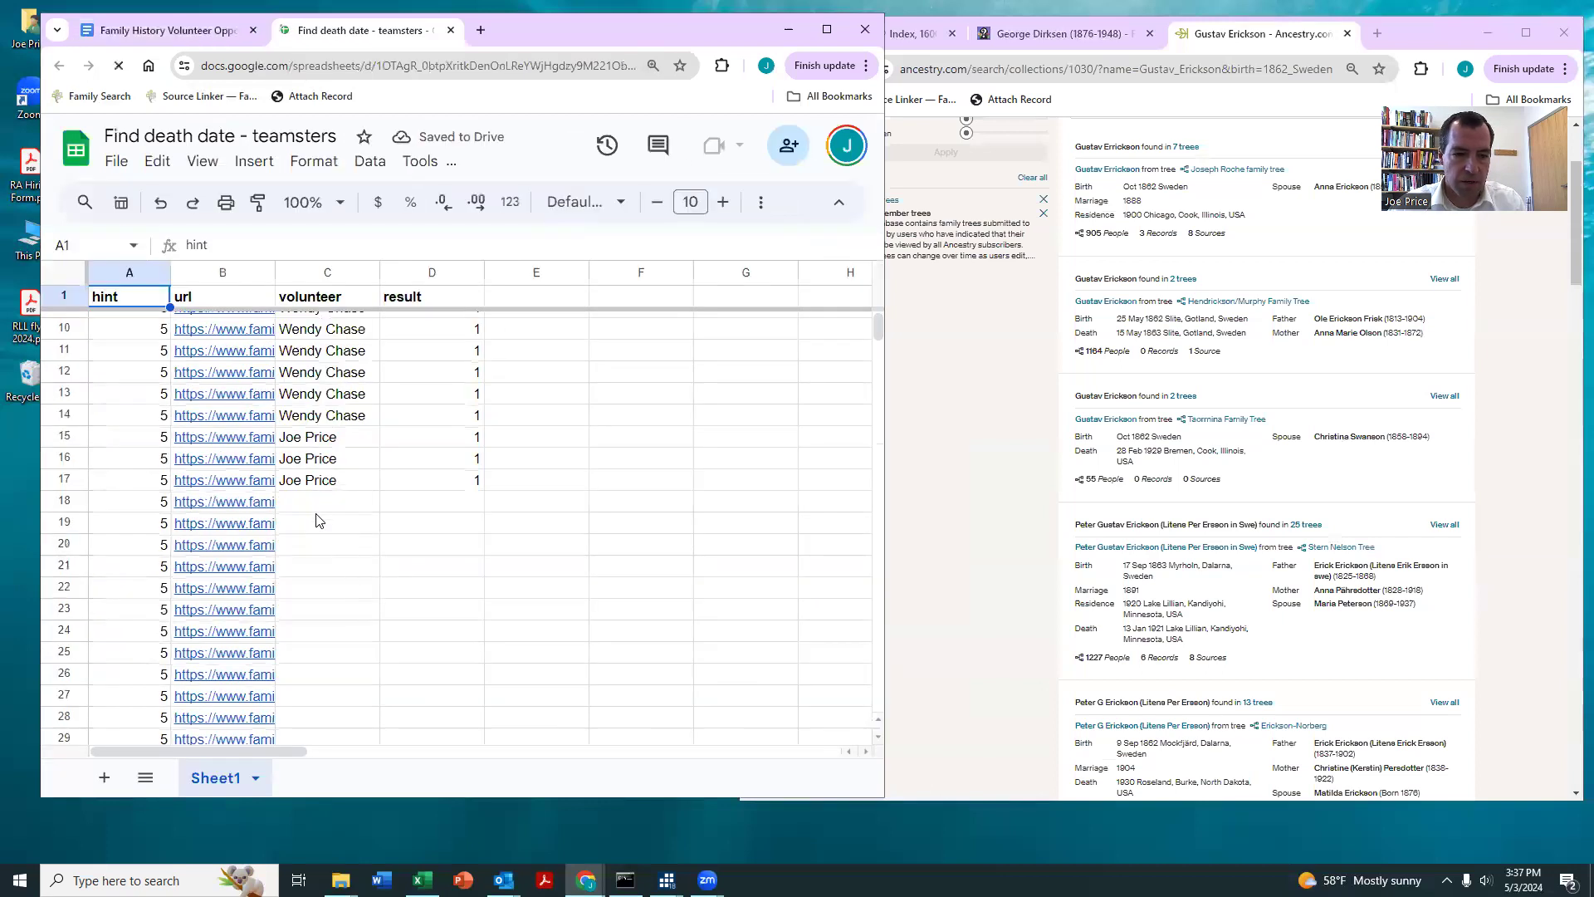
click(261, 504)
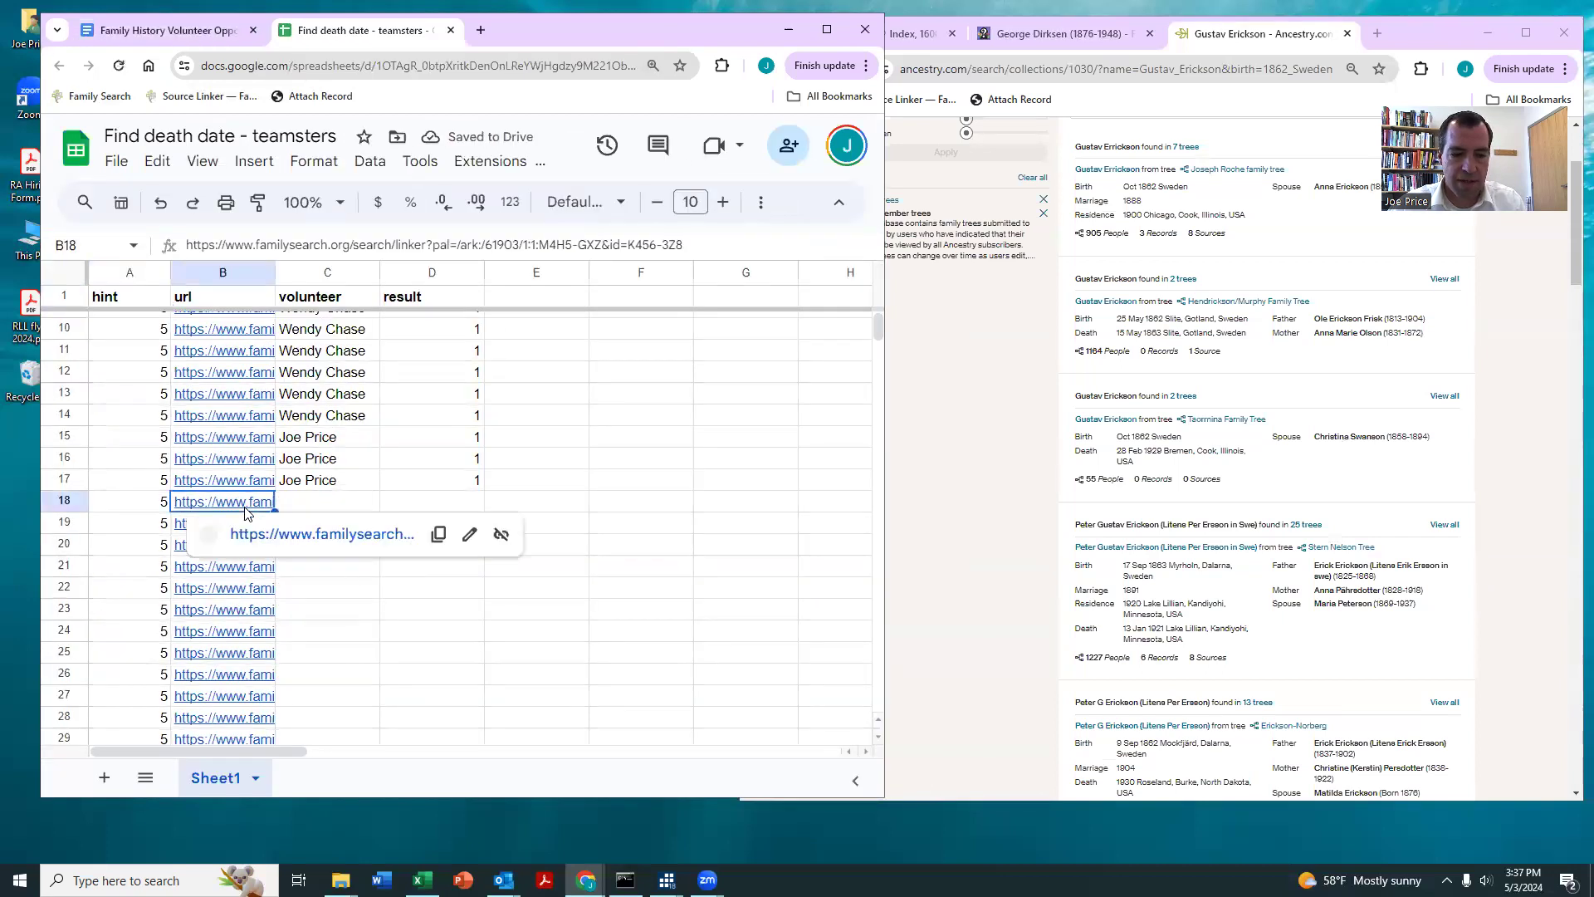
click(292, 535)
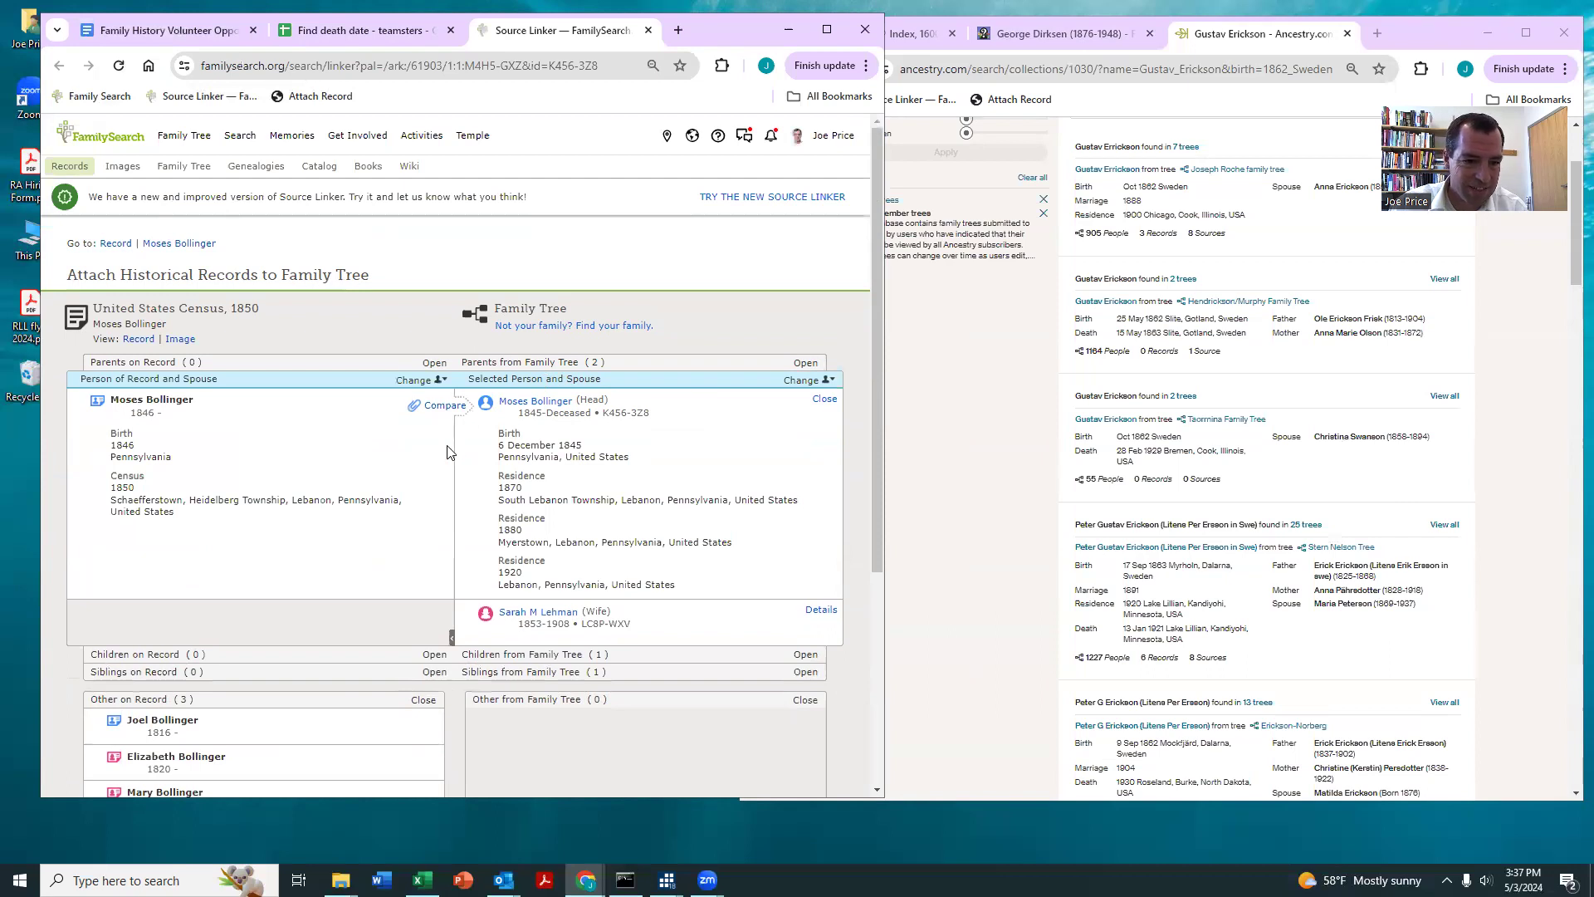
Step: Attach the United States Census, 1850 record to the head, including the 1850 residence in Schaefferstown, Heidelberg Township, Lebanon, Pennsylvania
click(444, 406)
scroll(706, 582, down, 4)
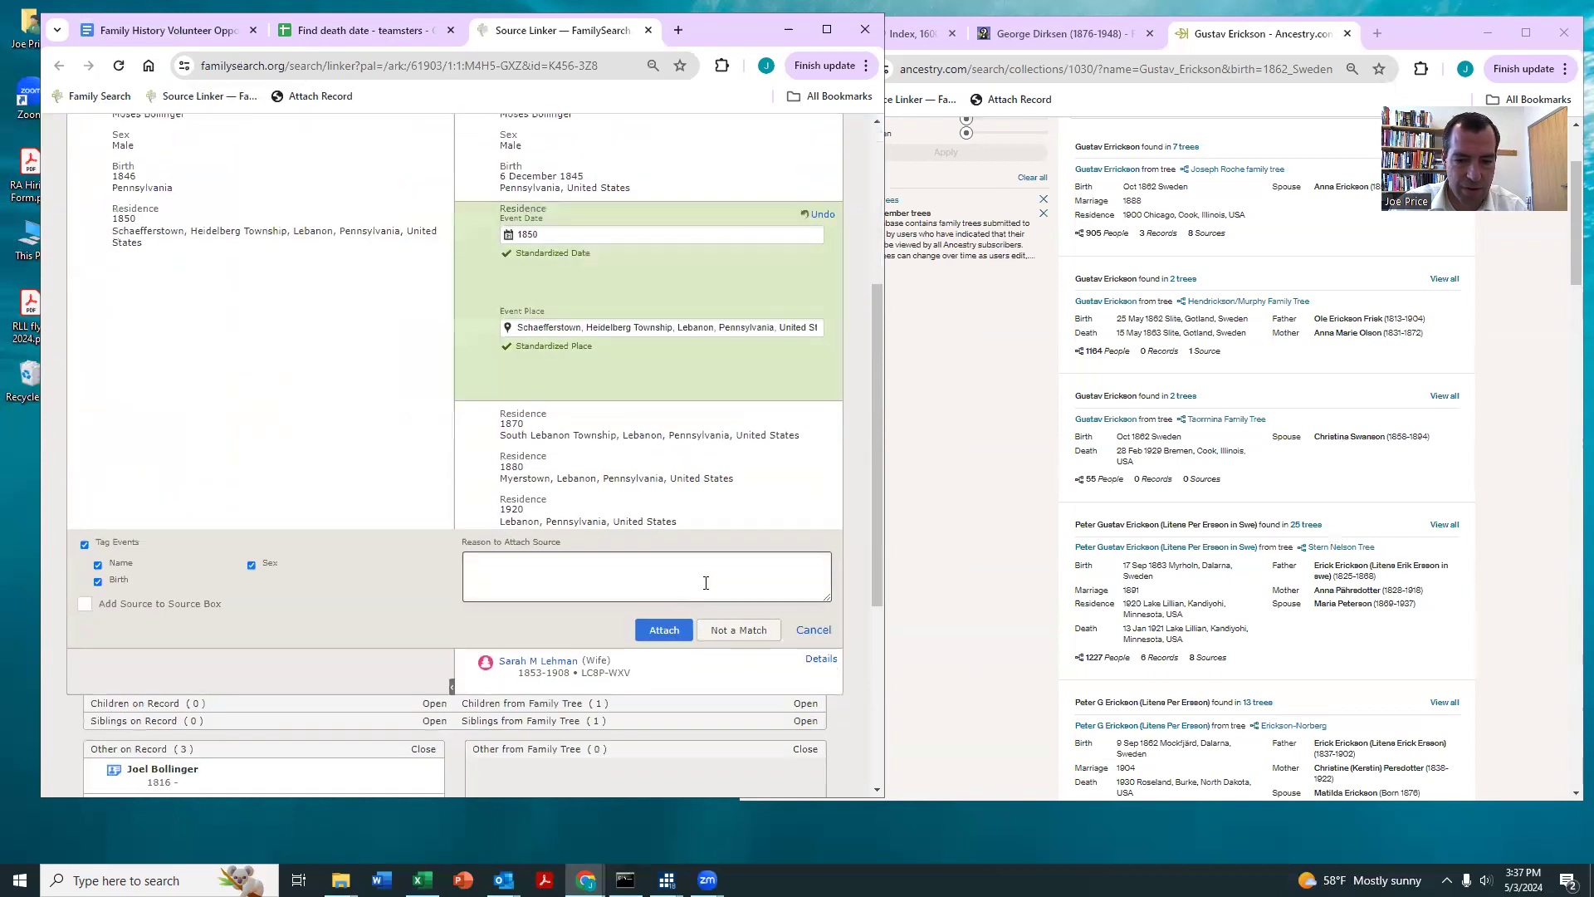
click(664, 631)
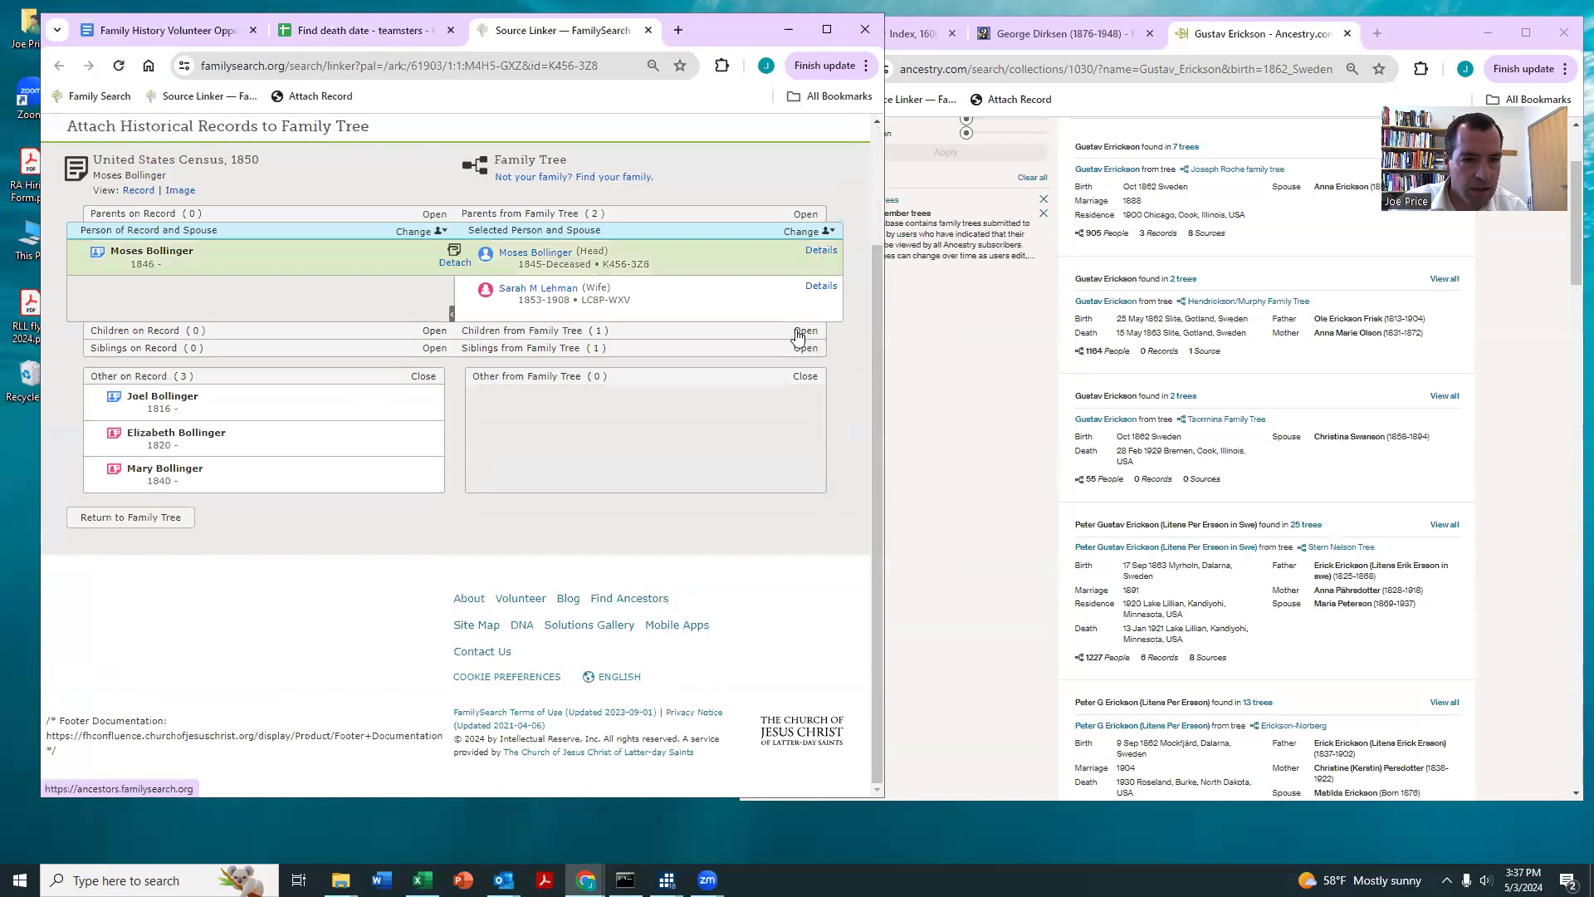
Step: Match the census record's father, mother and sister to their Family Tree counterparts and attach the 1850 census record to all three
click(804, 214)
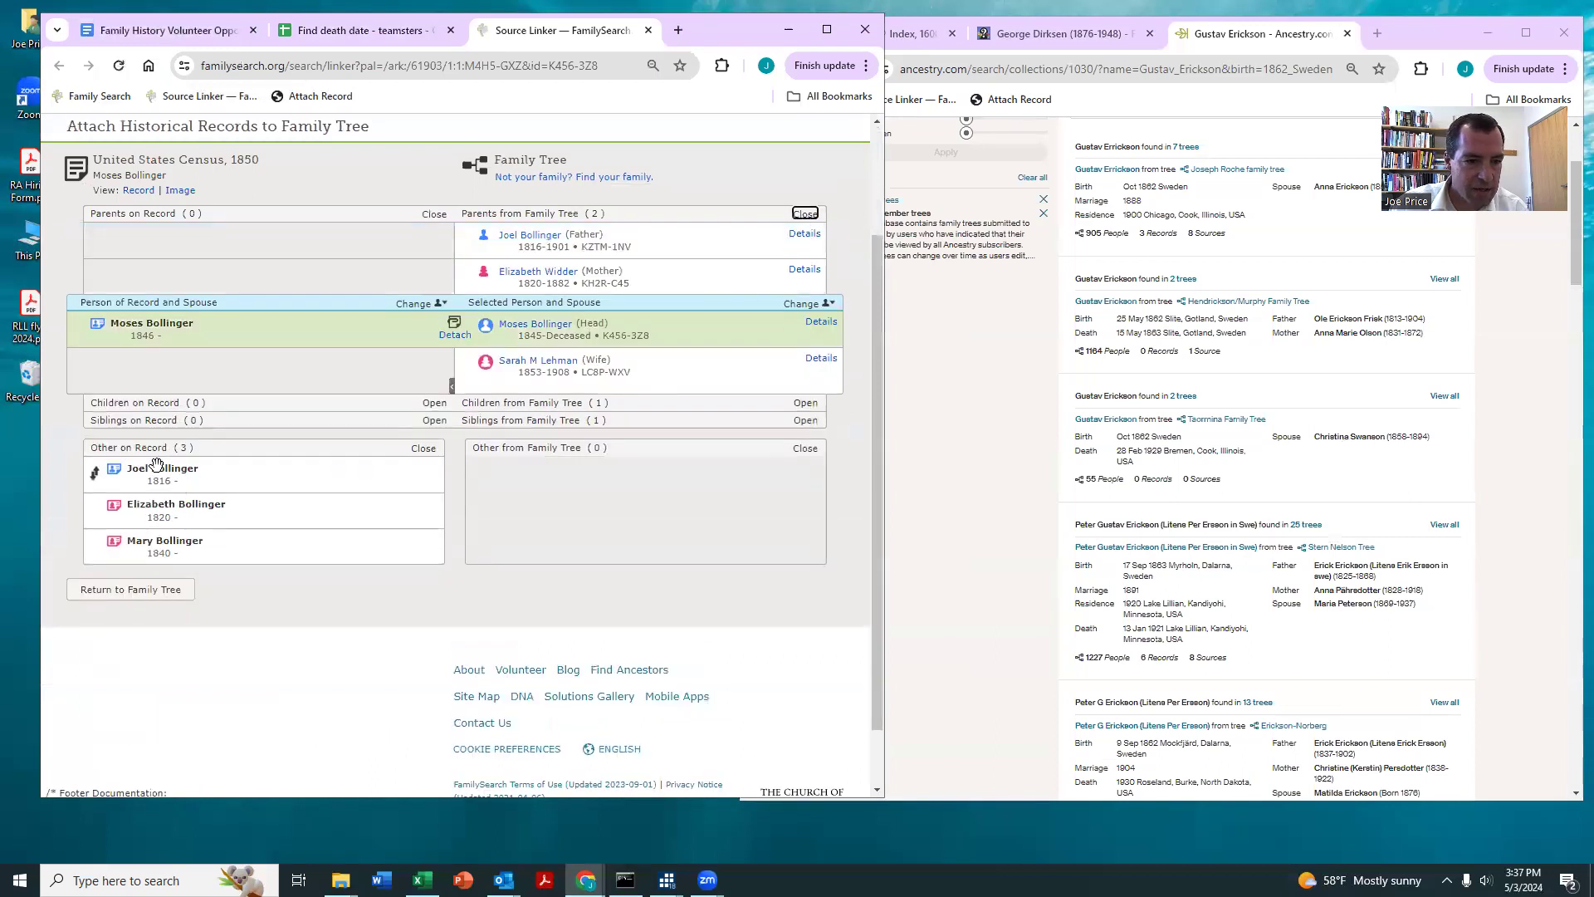
drag(95, 470, 141, 245)
drag(95, 470, 191, 274)
click(804, 421)
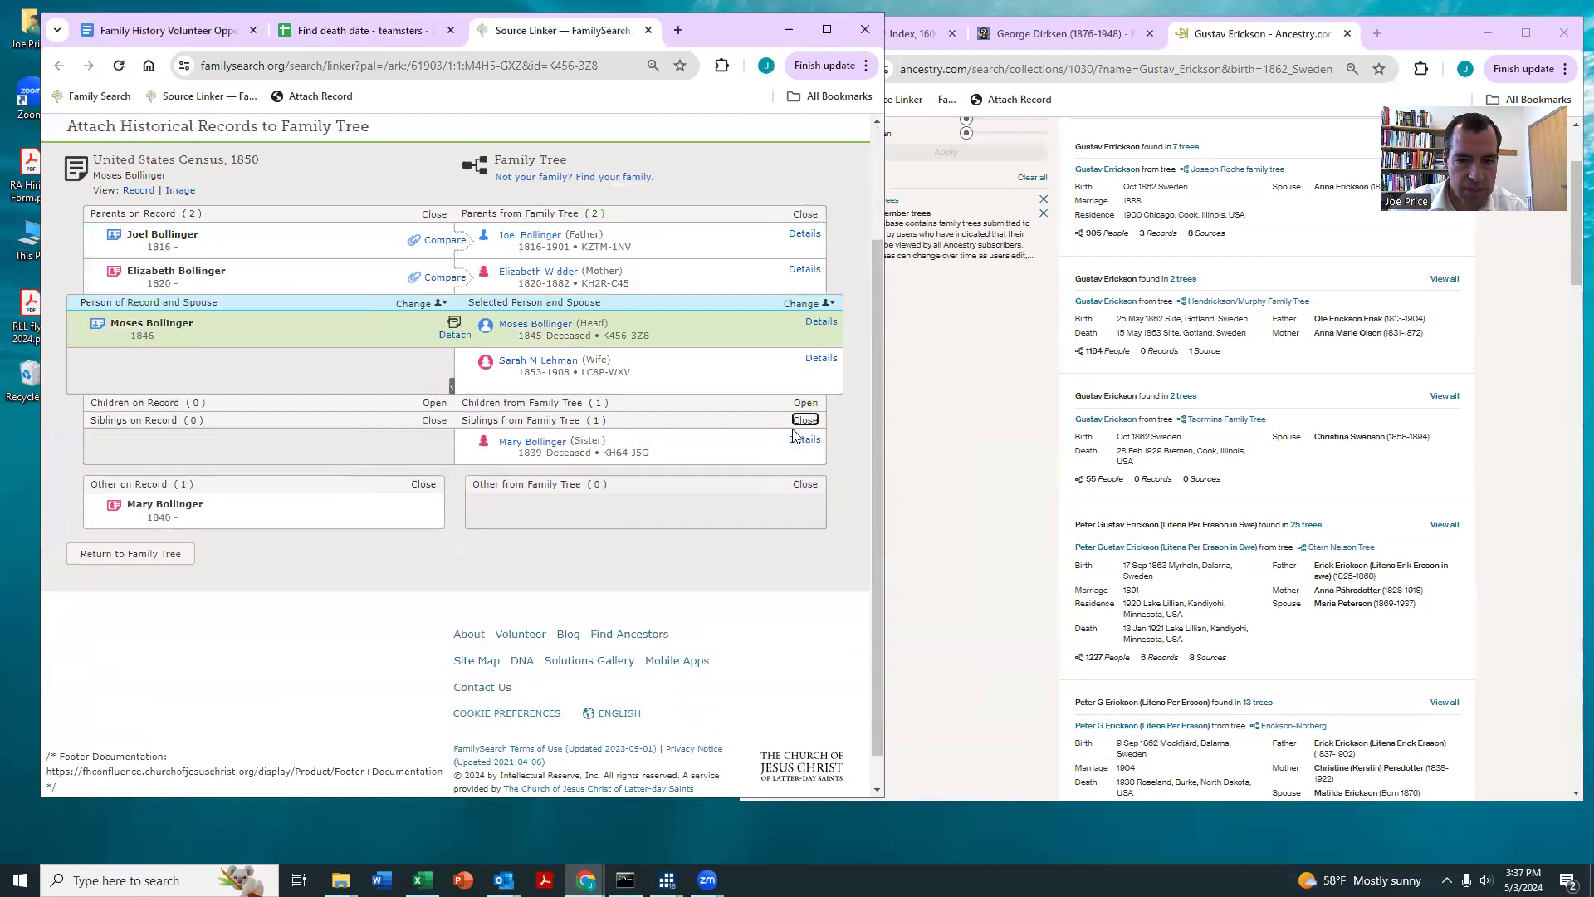
drag(113, 512, 120, 444)
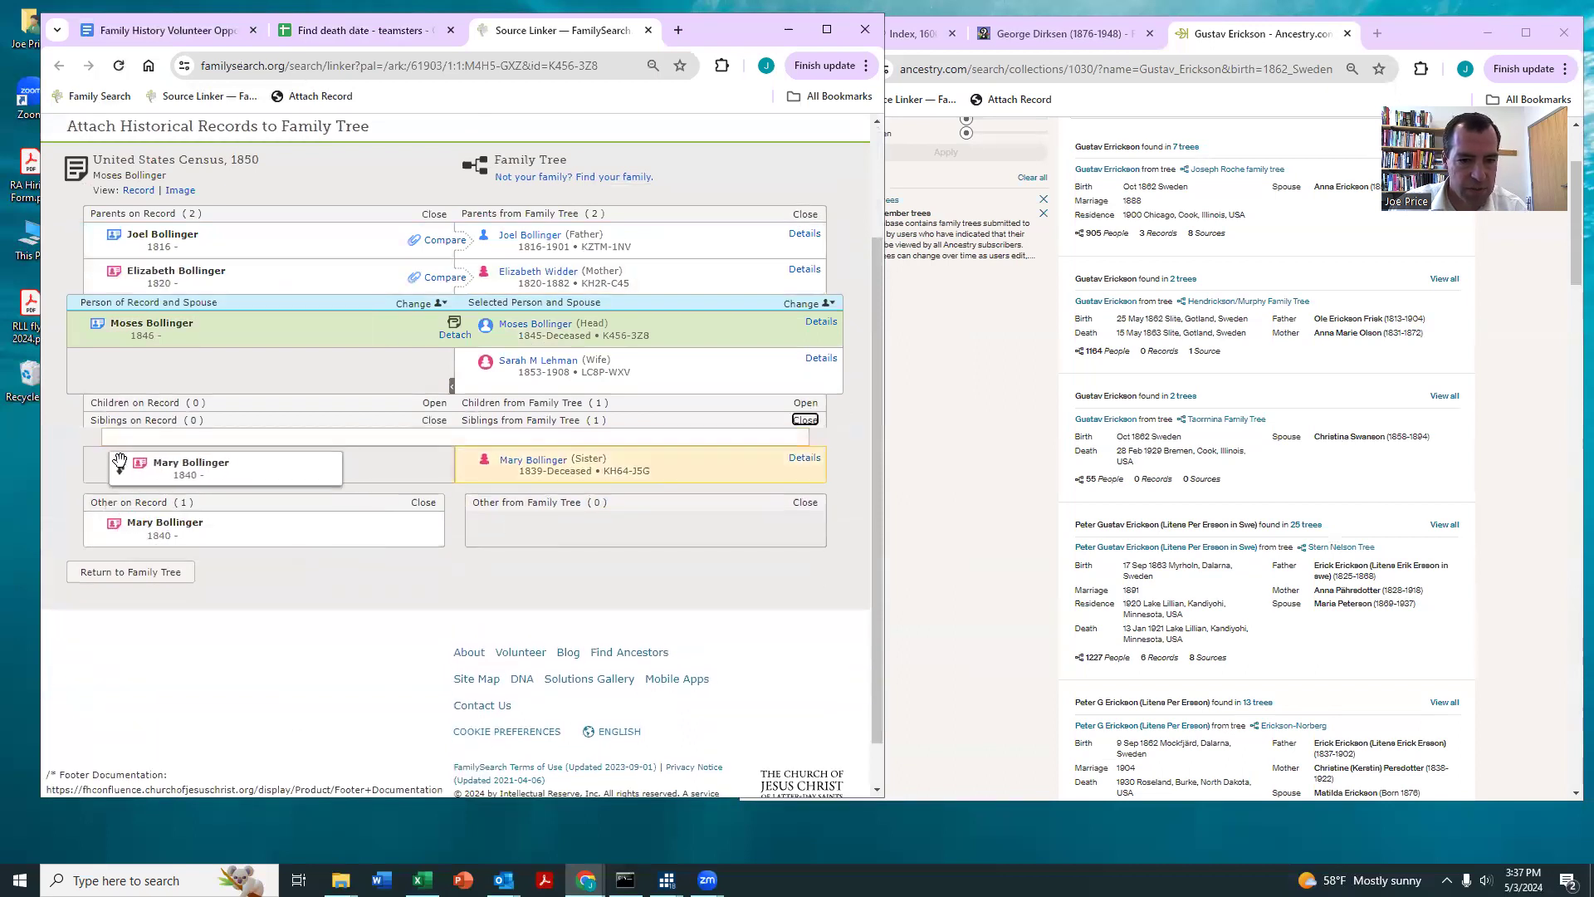
click(316, 96)
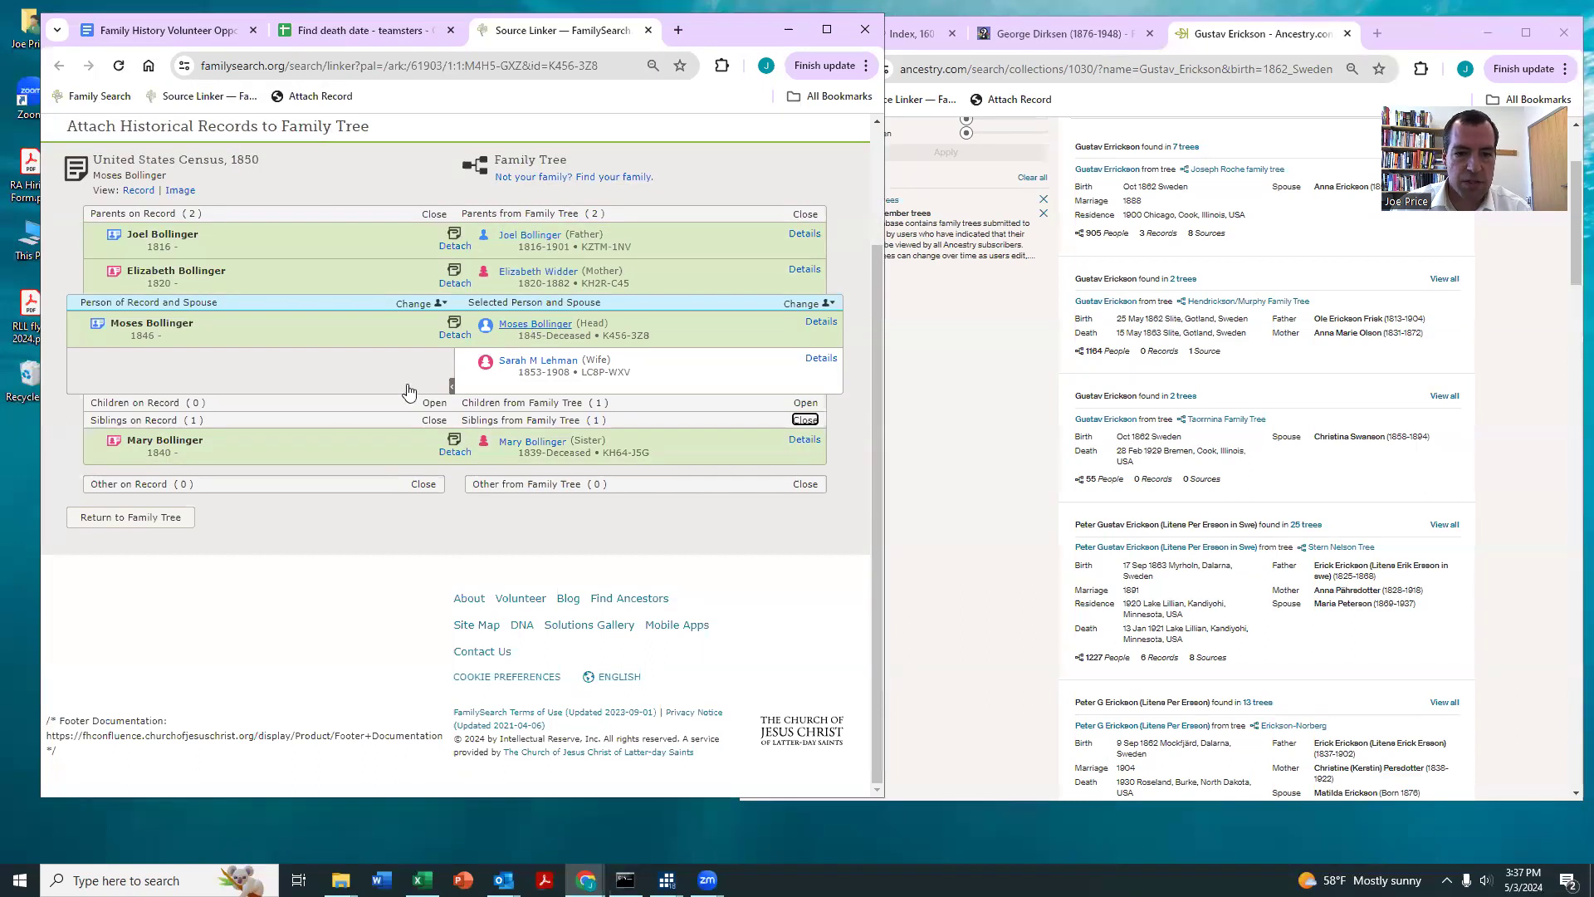
Step: Attach the Find a Grave Index hint to the head, adding the death date 7 May 1924 and burial in Myerstown, Lebanon, Pennsylvania
click(347, 457)
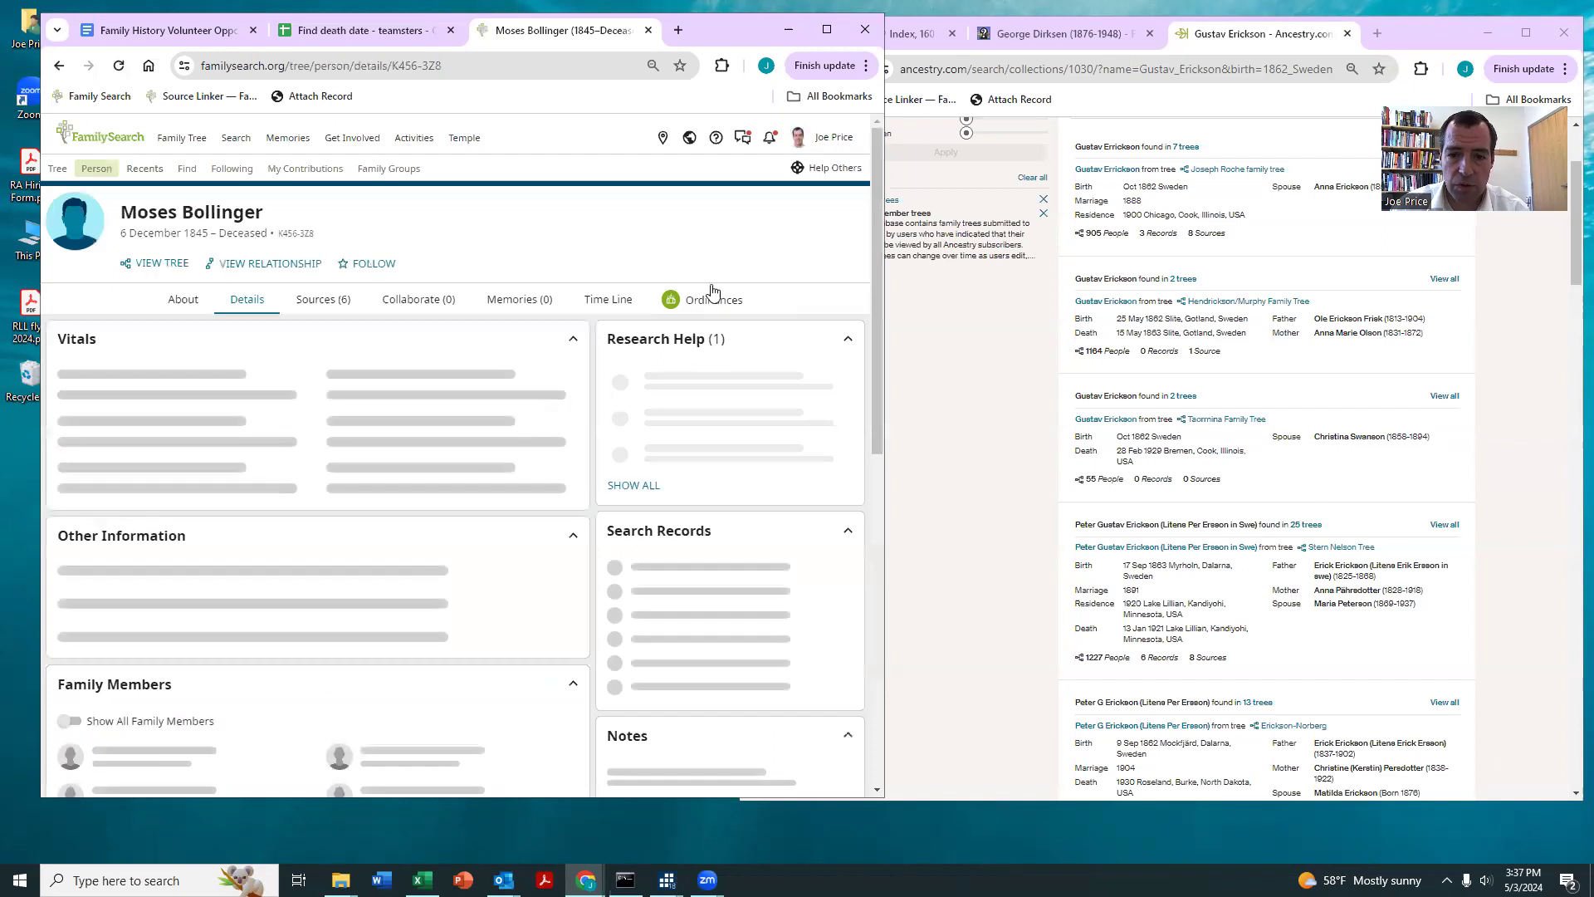
click(633, 480)
scroll(184, 470, down, 2)
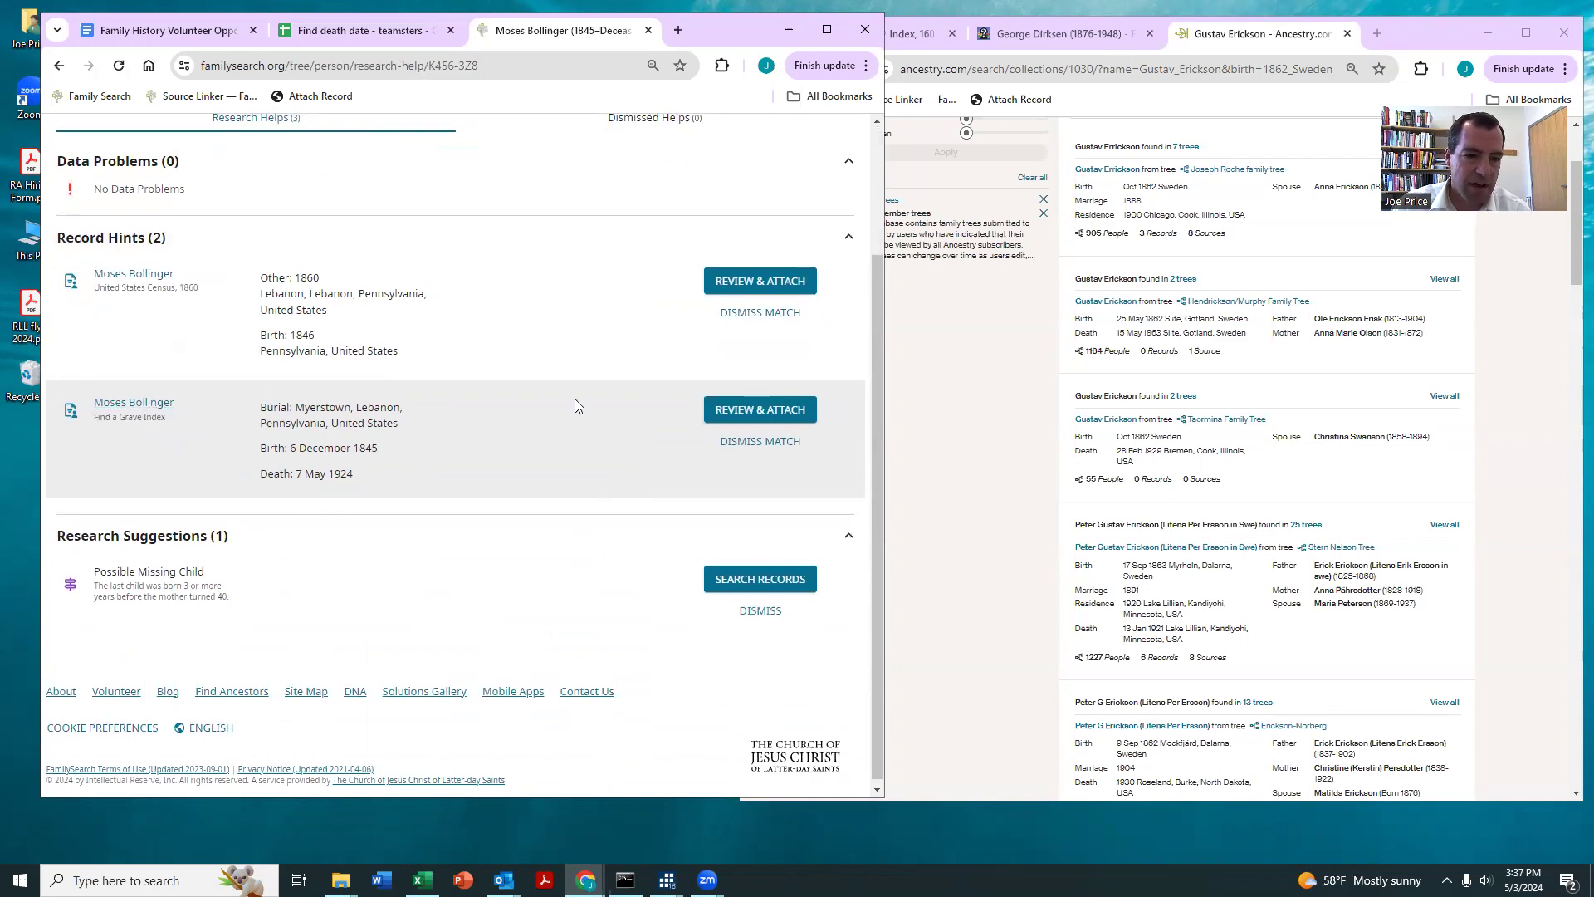
click(745, 412)
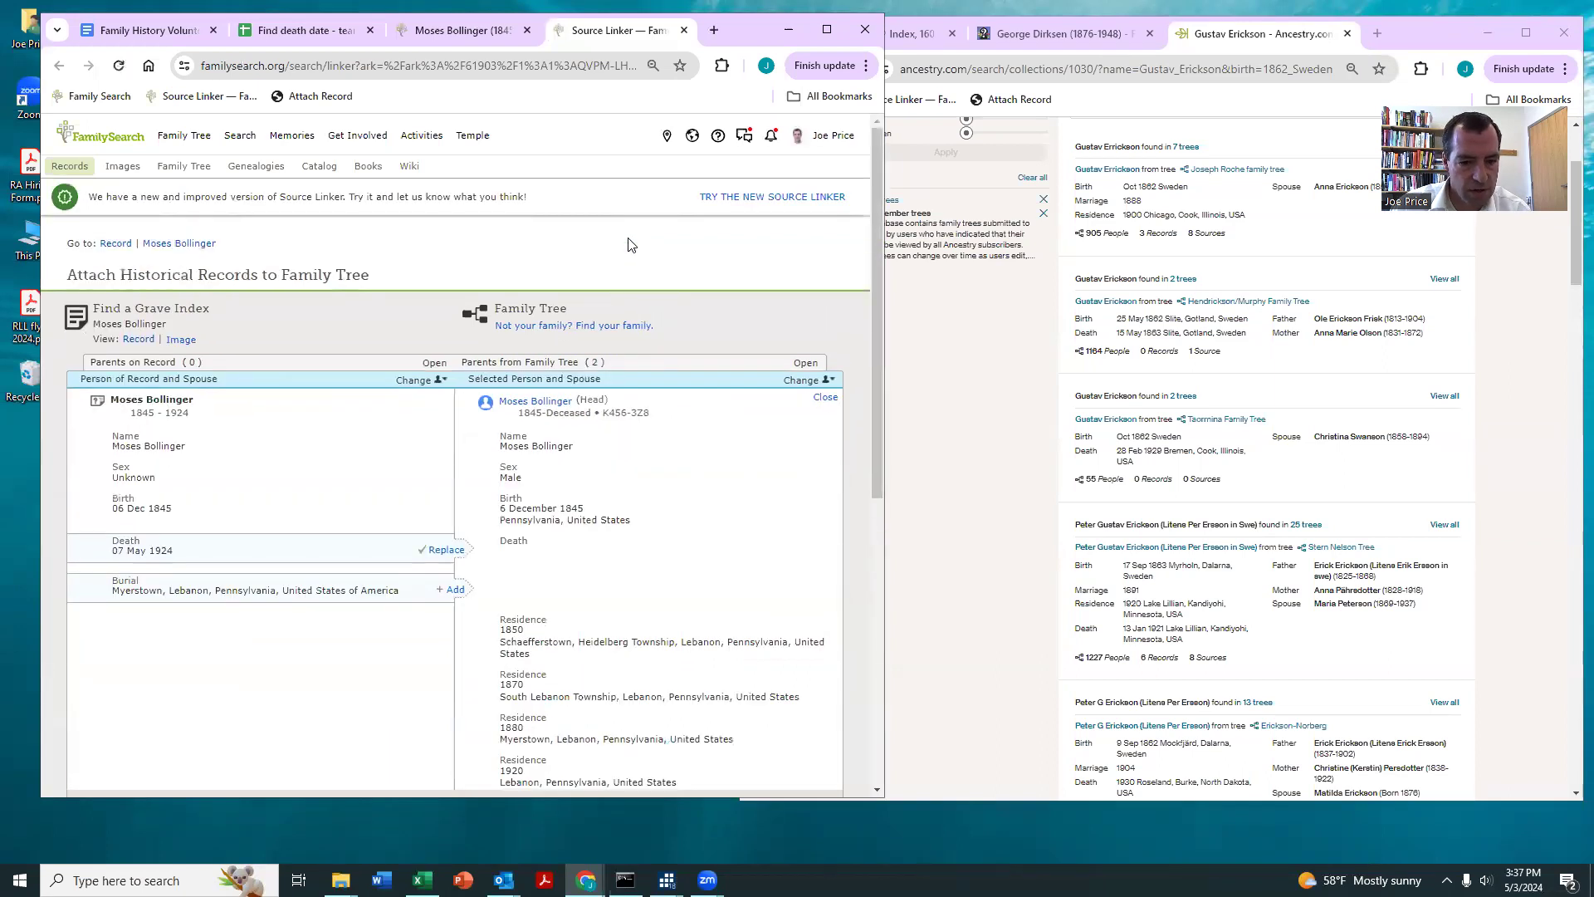
click(456, 592)
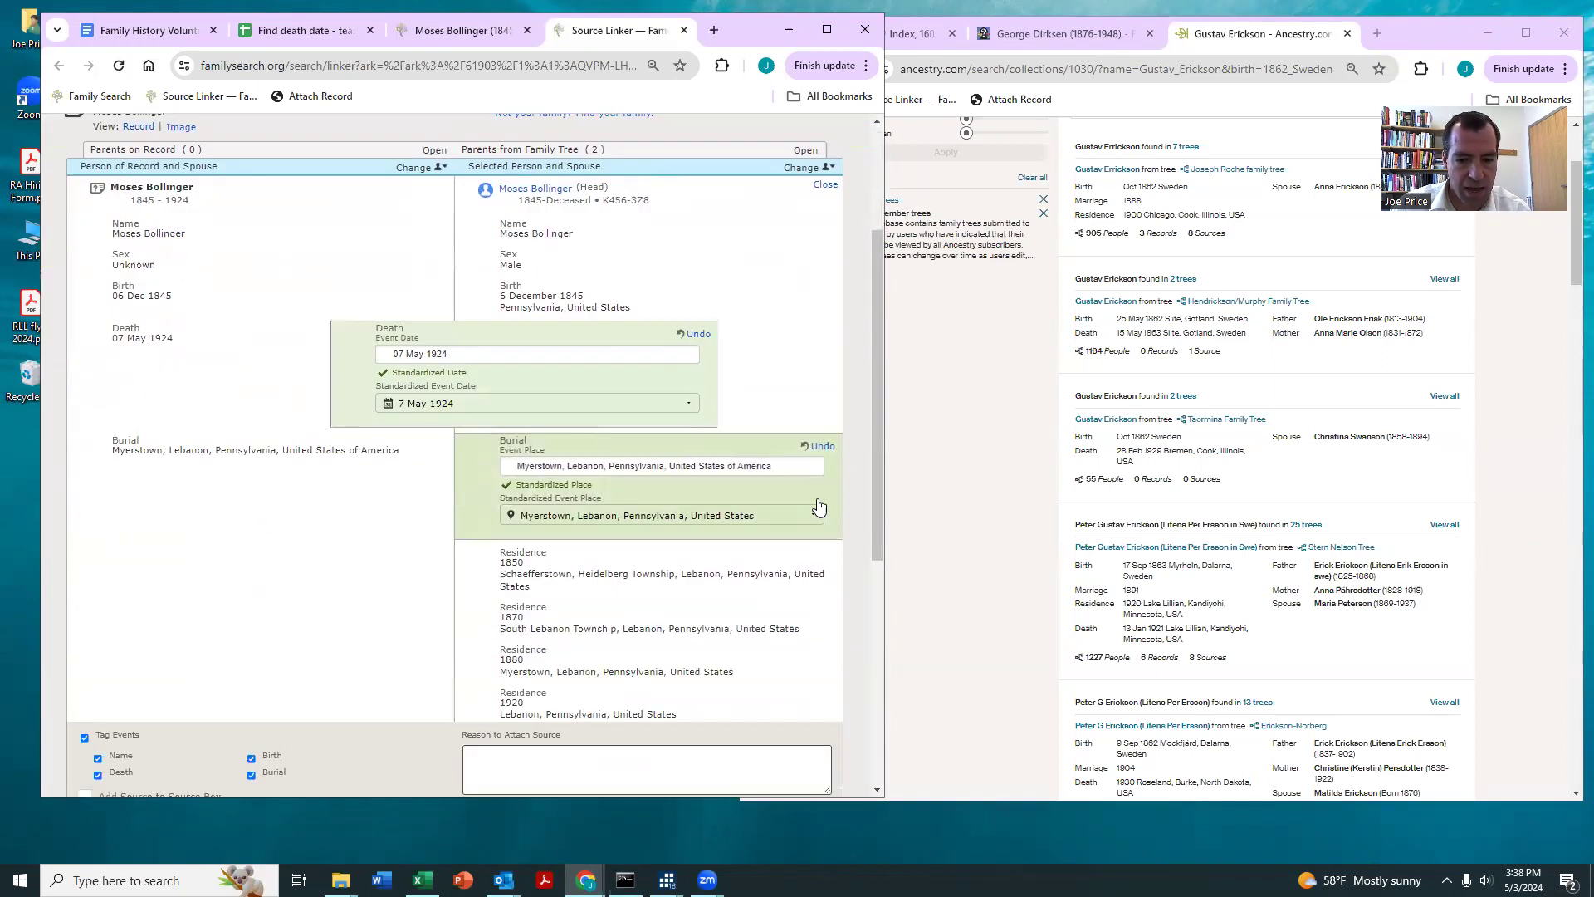
click(661, 533)
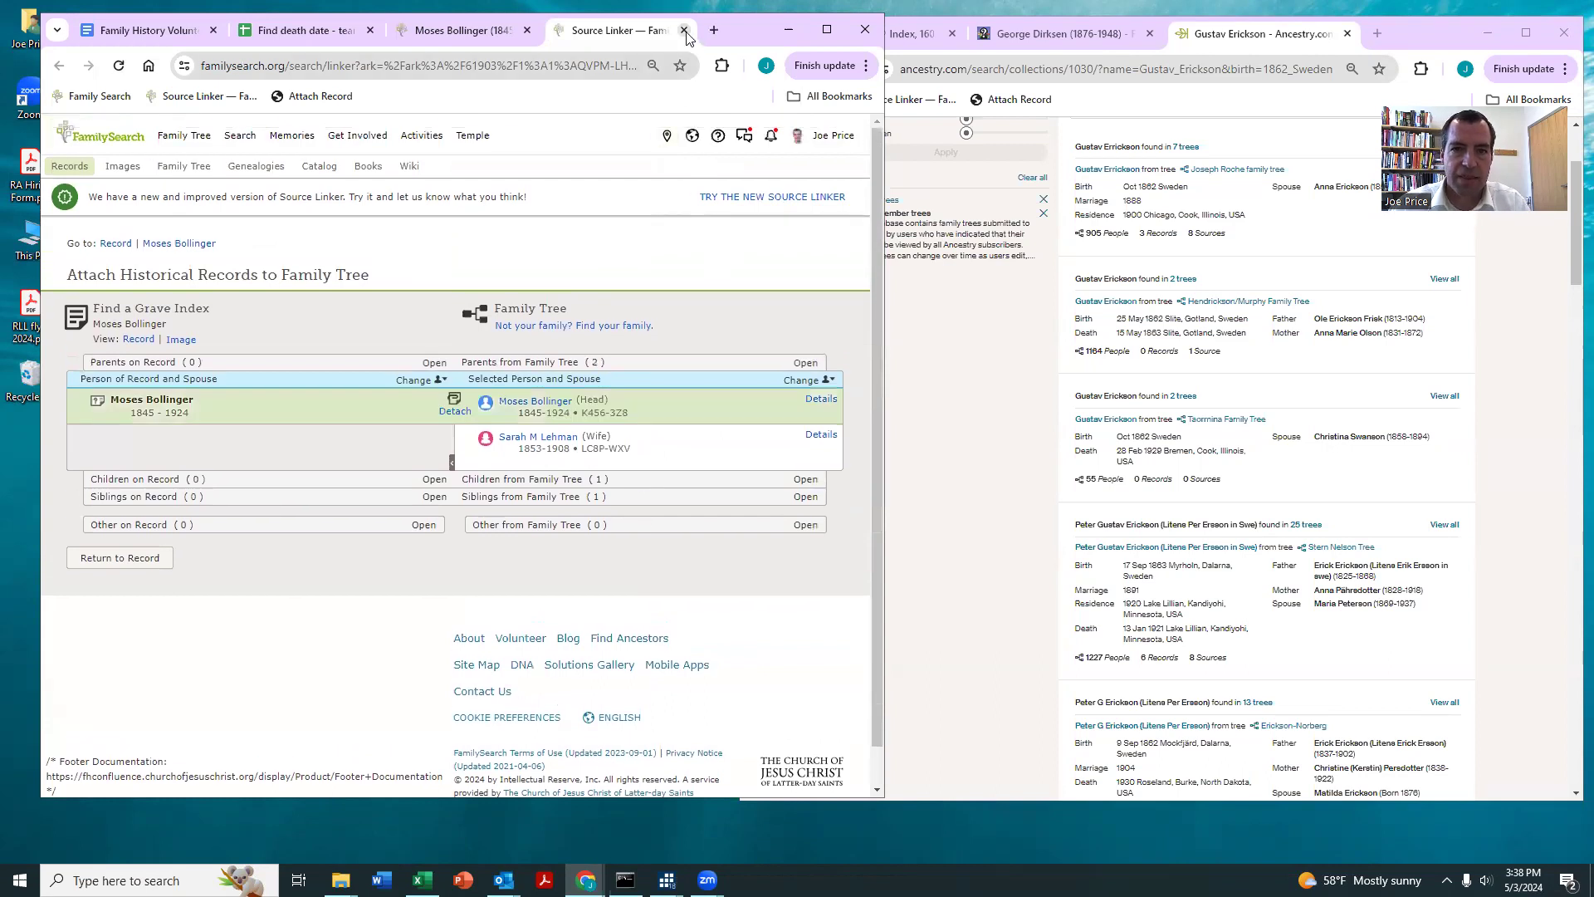
Step: Search Ancestry from the head's profile, open the matching family tree person, and compare the vitals and family members with Family Tree
click(159, 245)
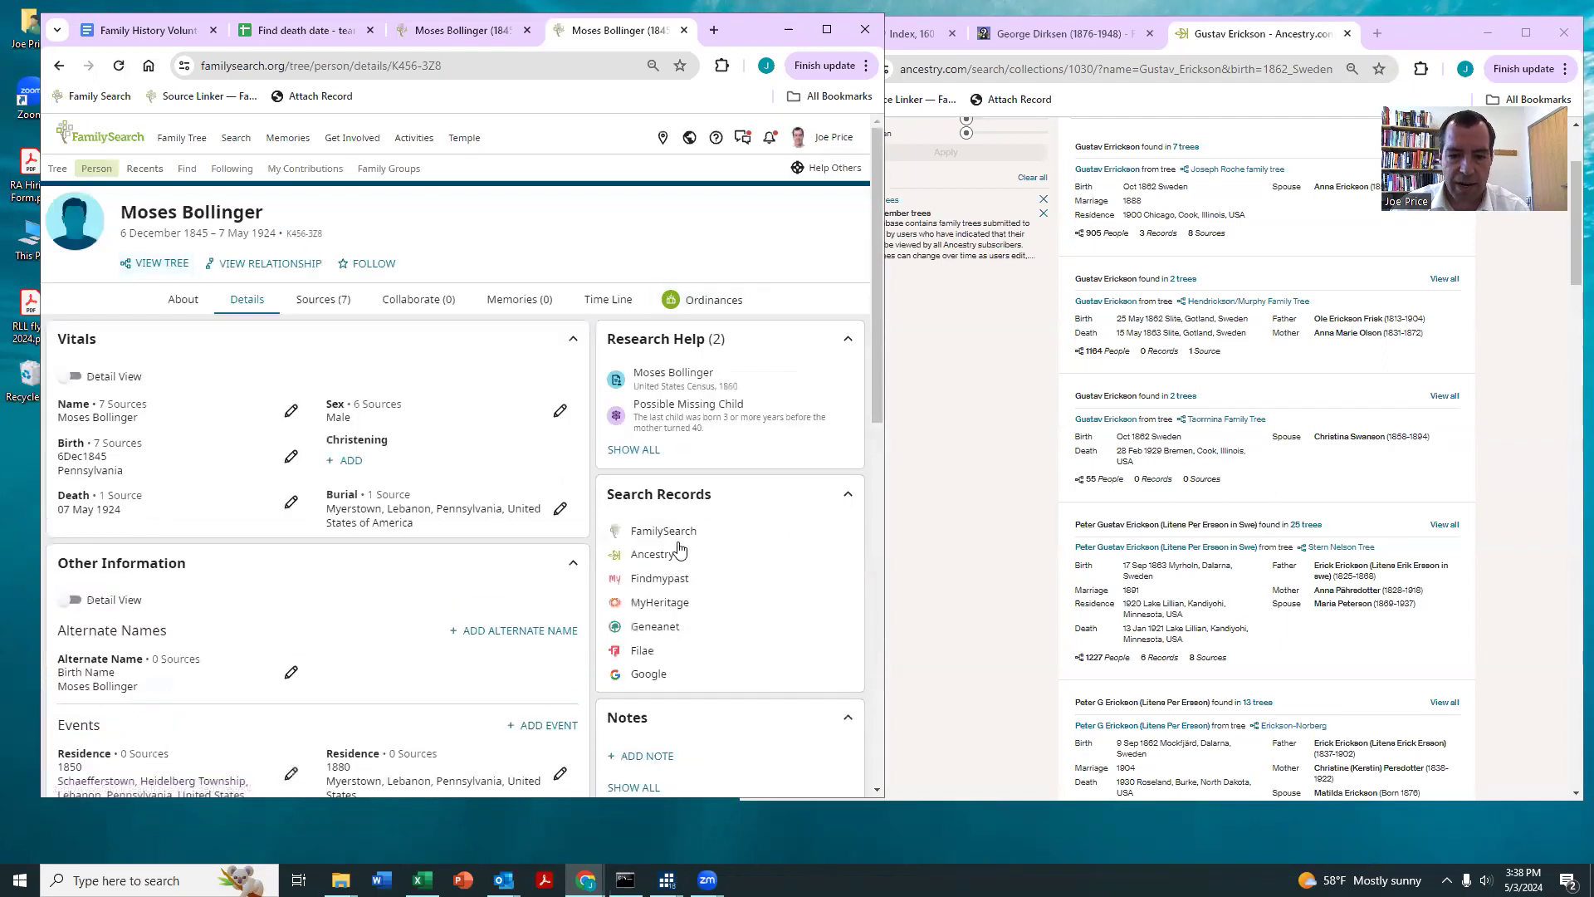
click(651, 555)
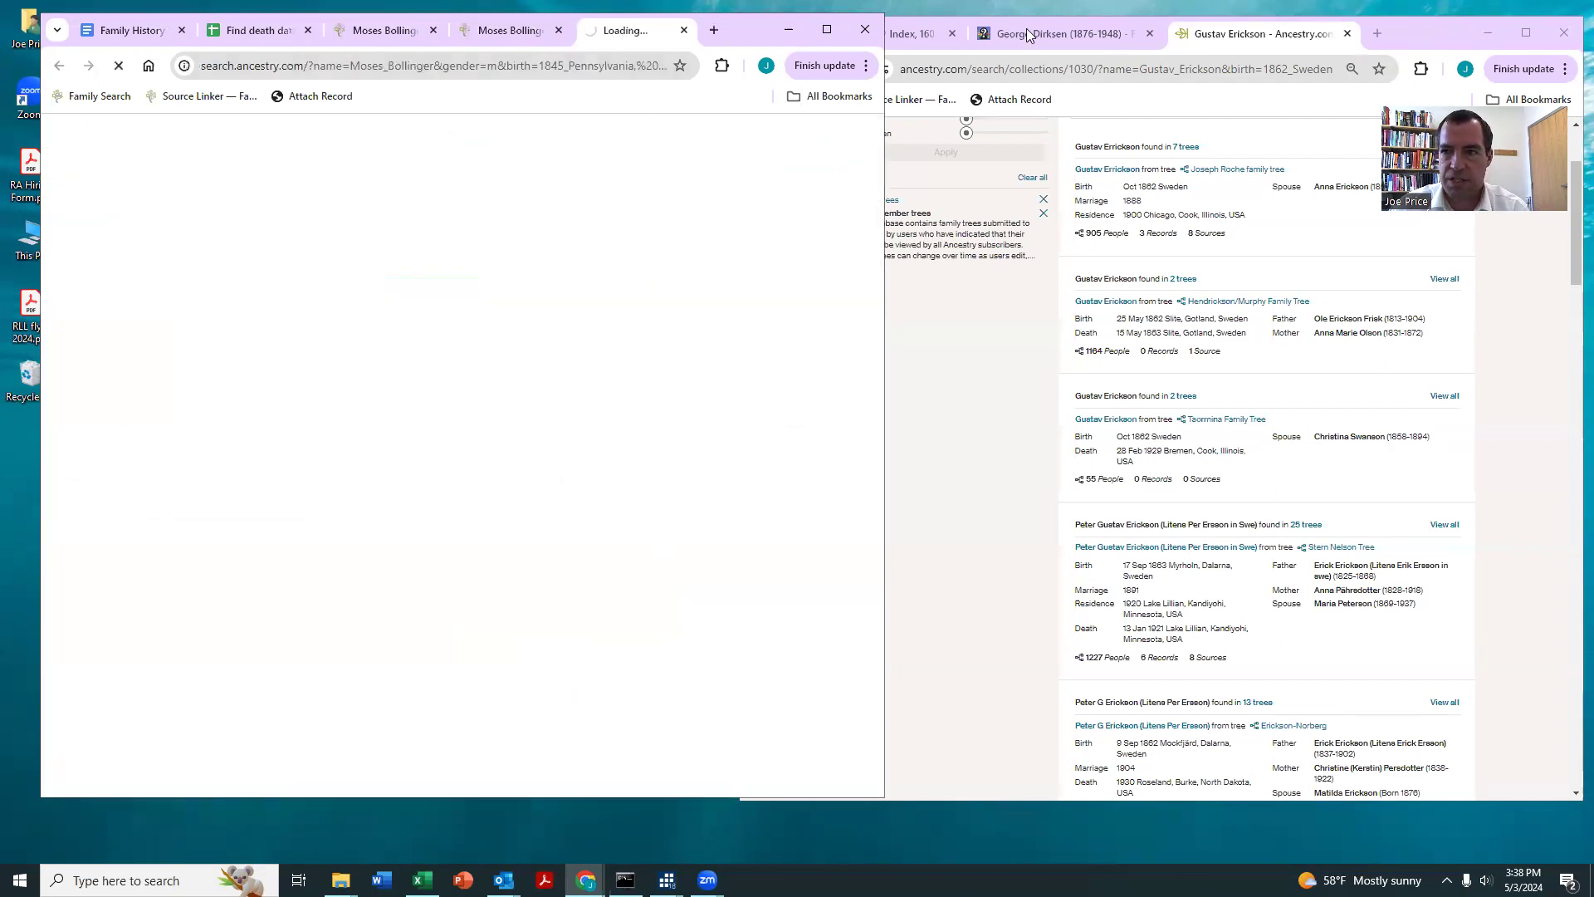
drag(1027, 34, 1325, 37)
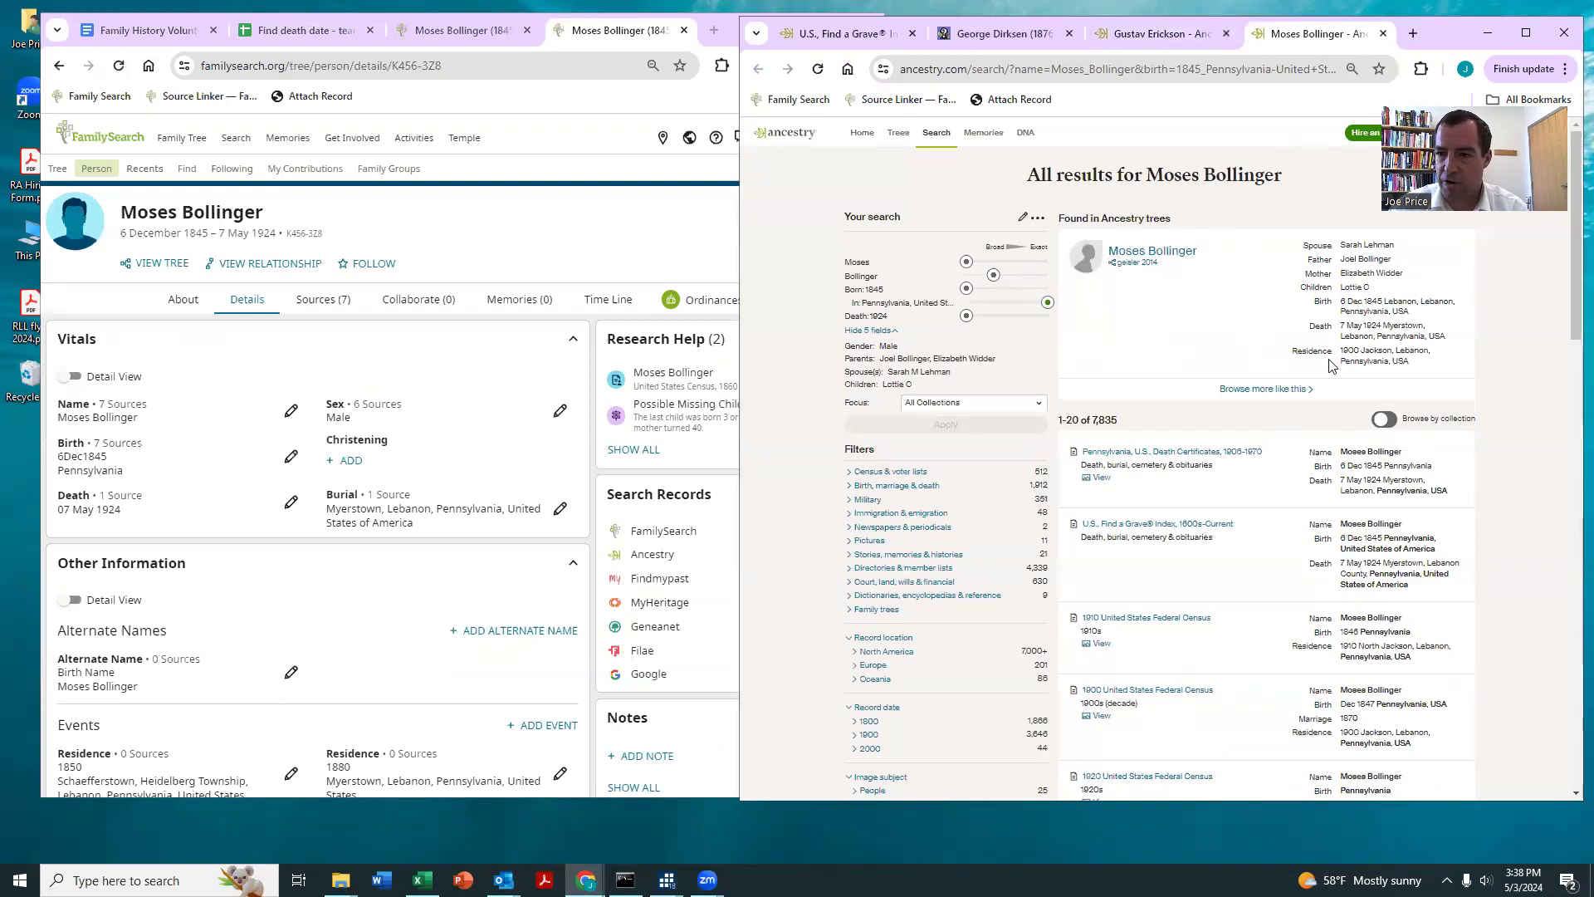
click(1183, 270)
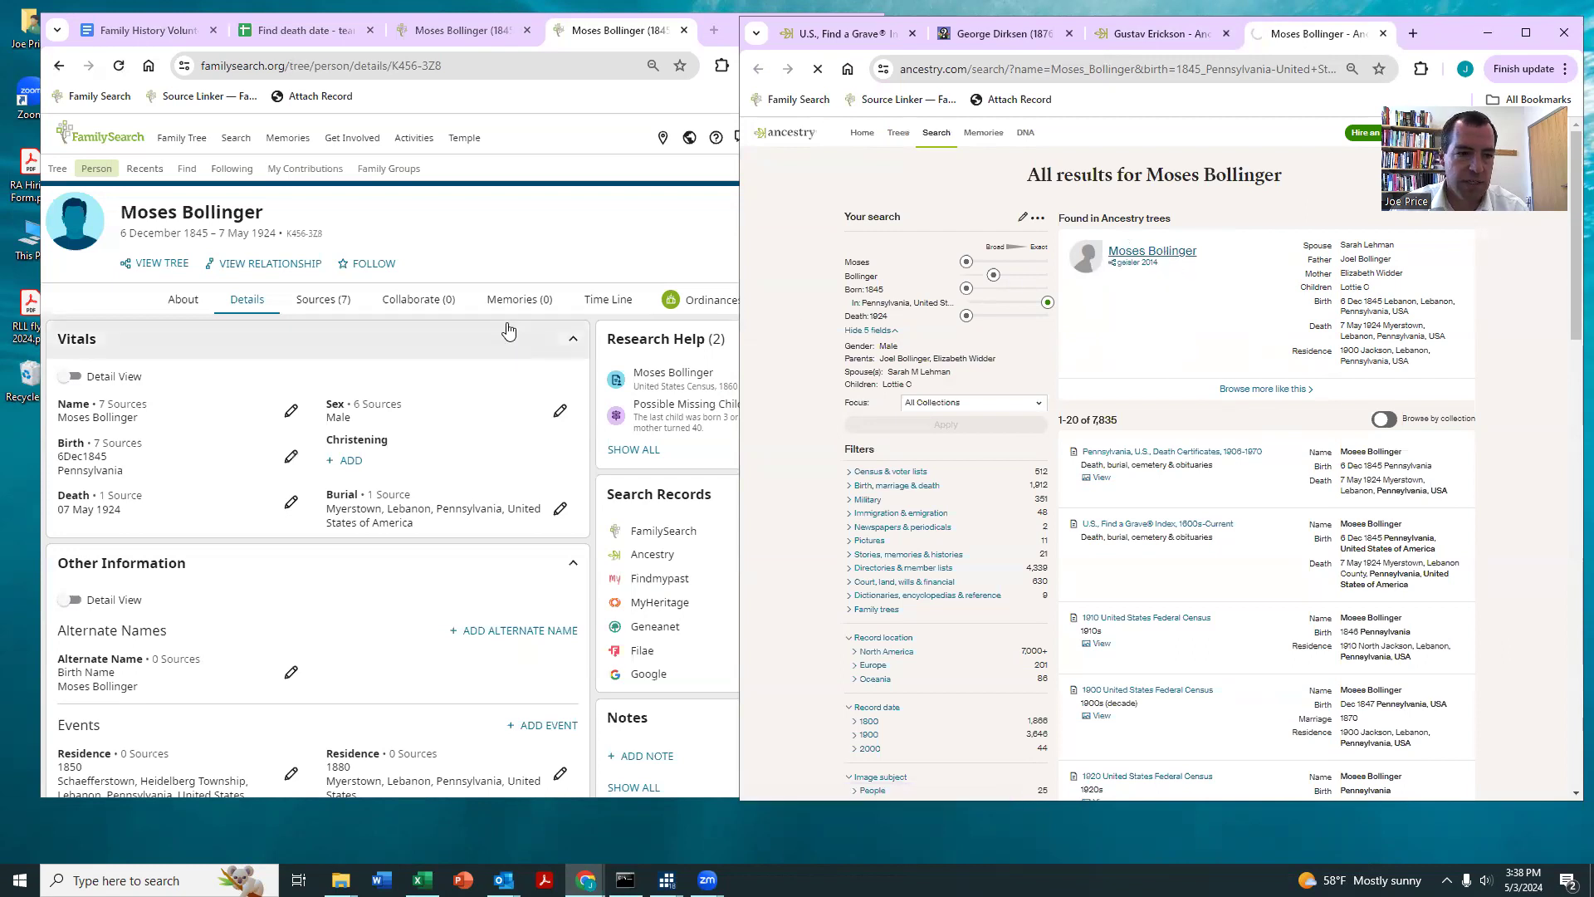
scroll(503, 315, down, 5)
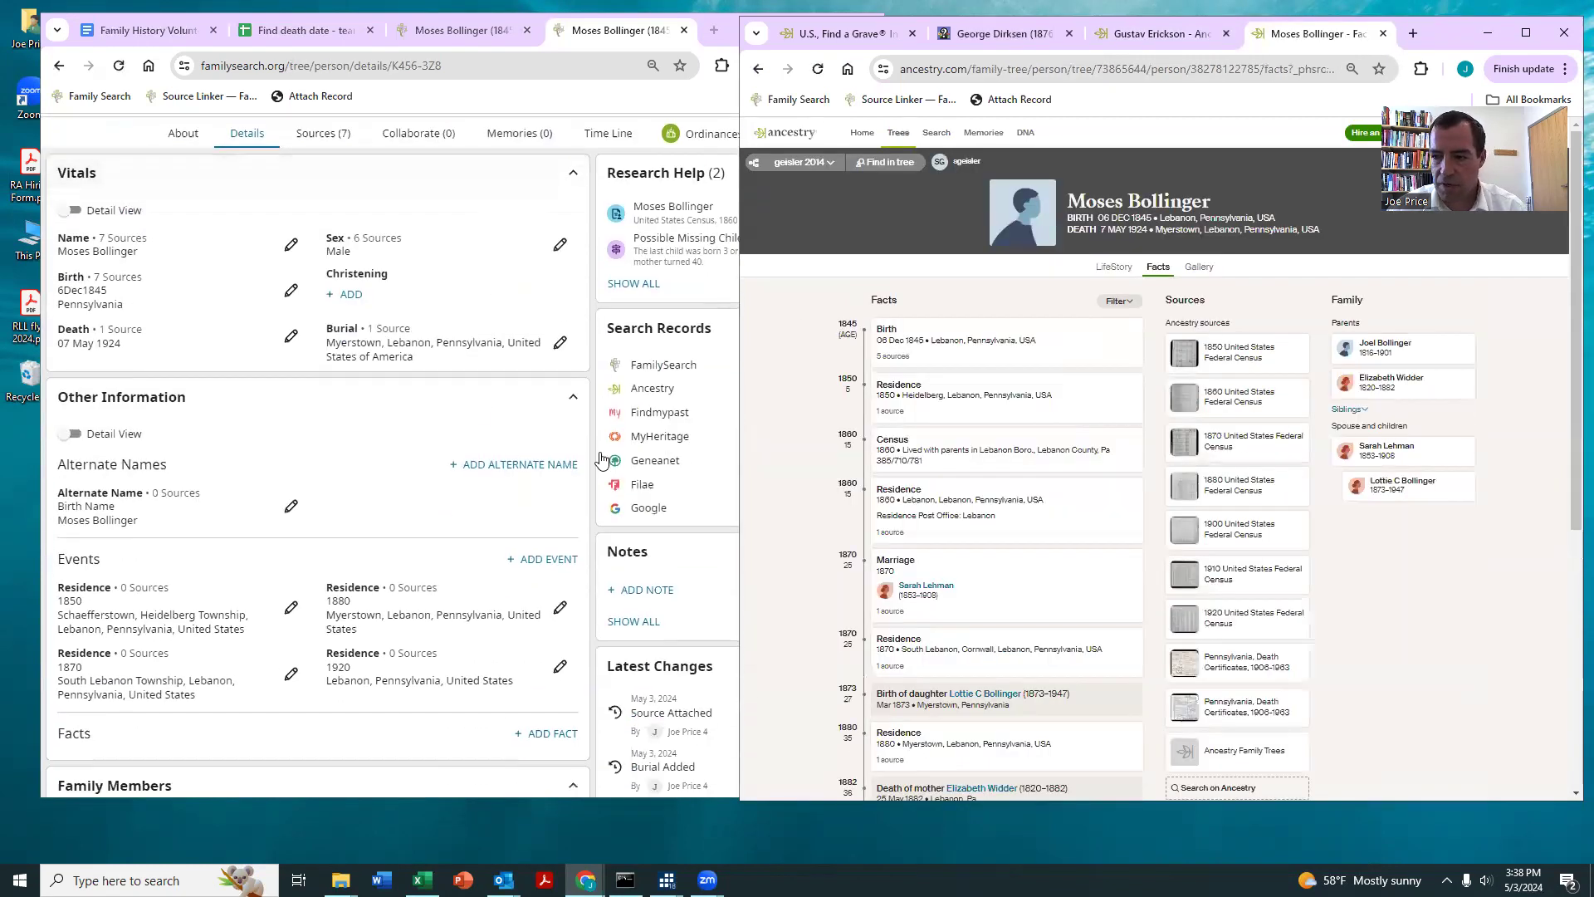
scroll(376, 490, down, 1)
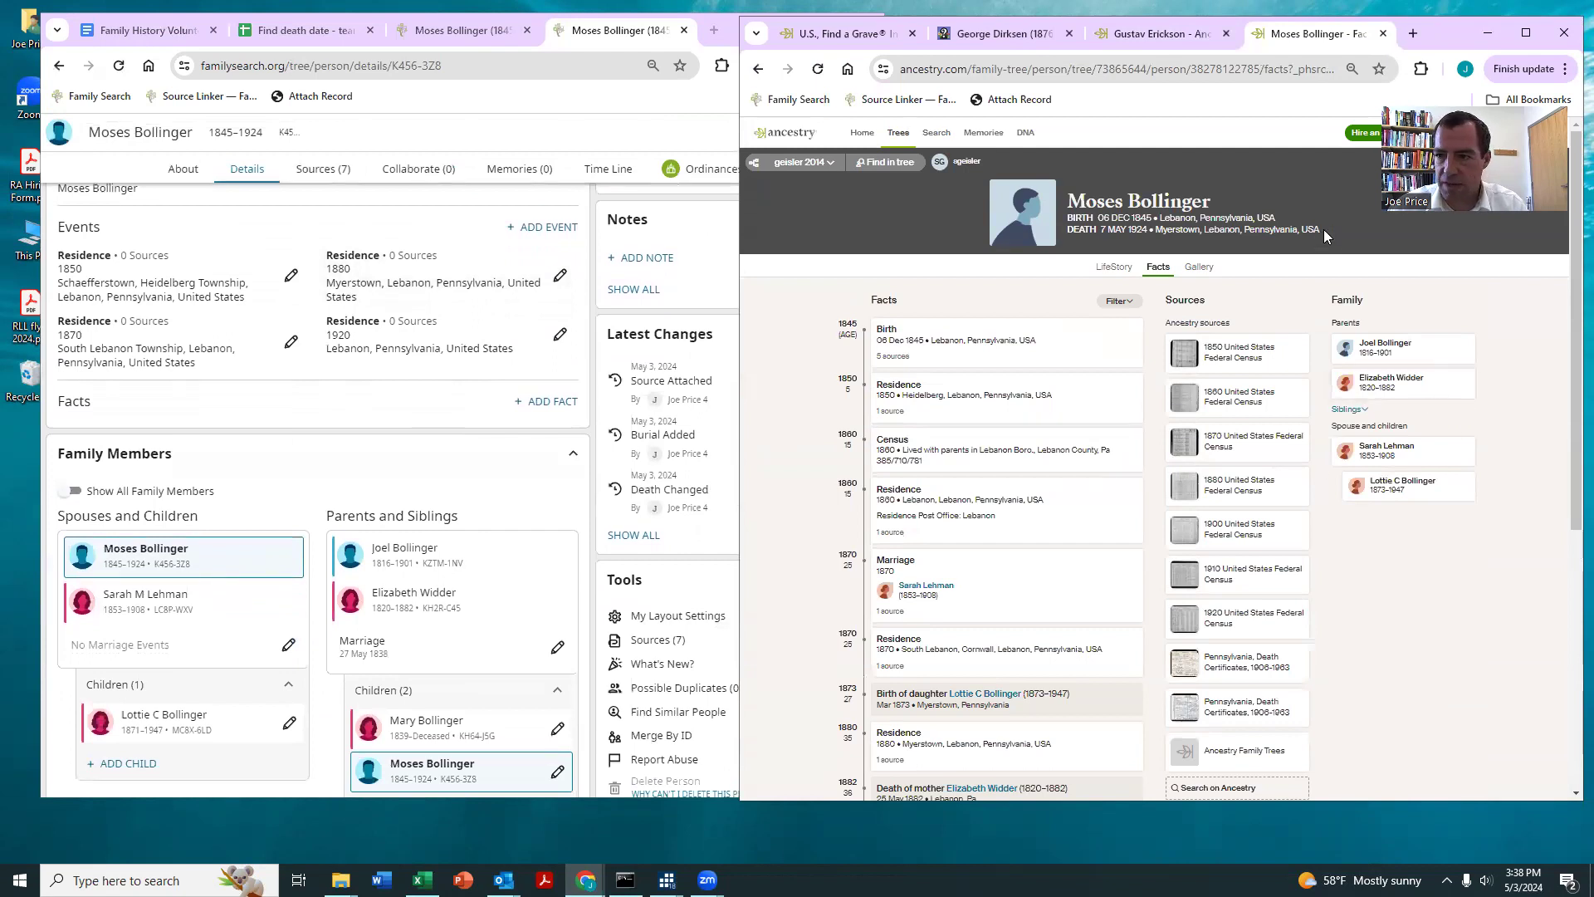
Step: Set the head's place of death to Myerstown, Lebanon, Pennsylvania, United States, copied from the Ancestry tree, and save it
scroll(299, 349, up, 5)
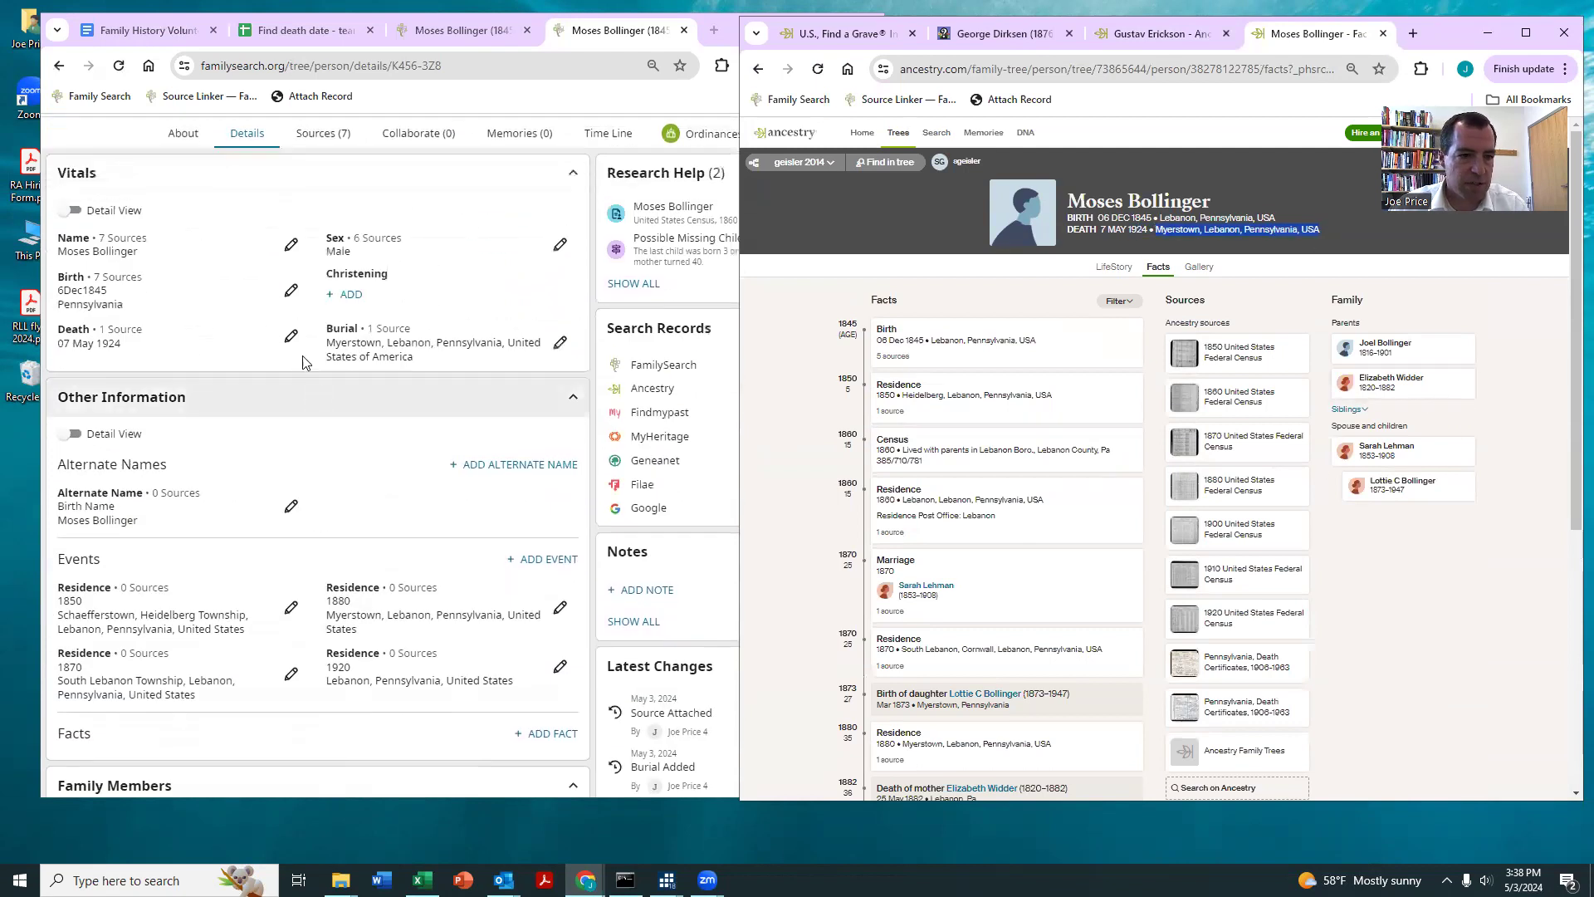
click(296, 346)
click(211, 438)
text(Myerstown, Lebanon, Pennsylvania, USA)
click(260, 509)
click(711, 705)
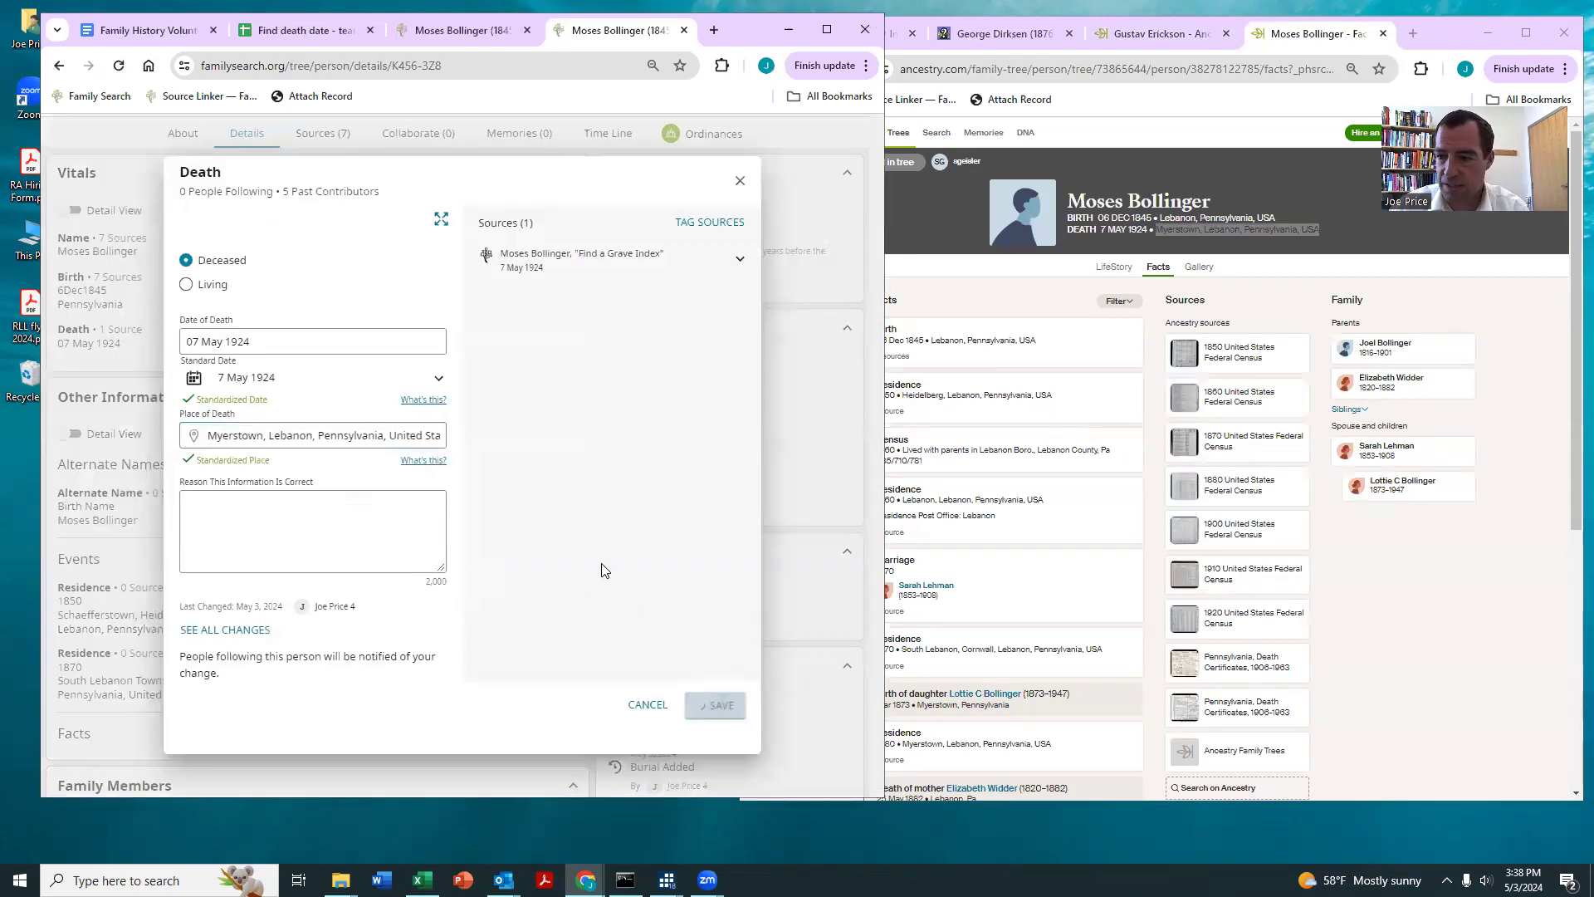
Step: Close the head's profile and record hints pages and fill the previous row's entries down into row 18 of the teamsters sheet
scroll(486, 438, down, 5)
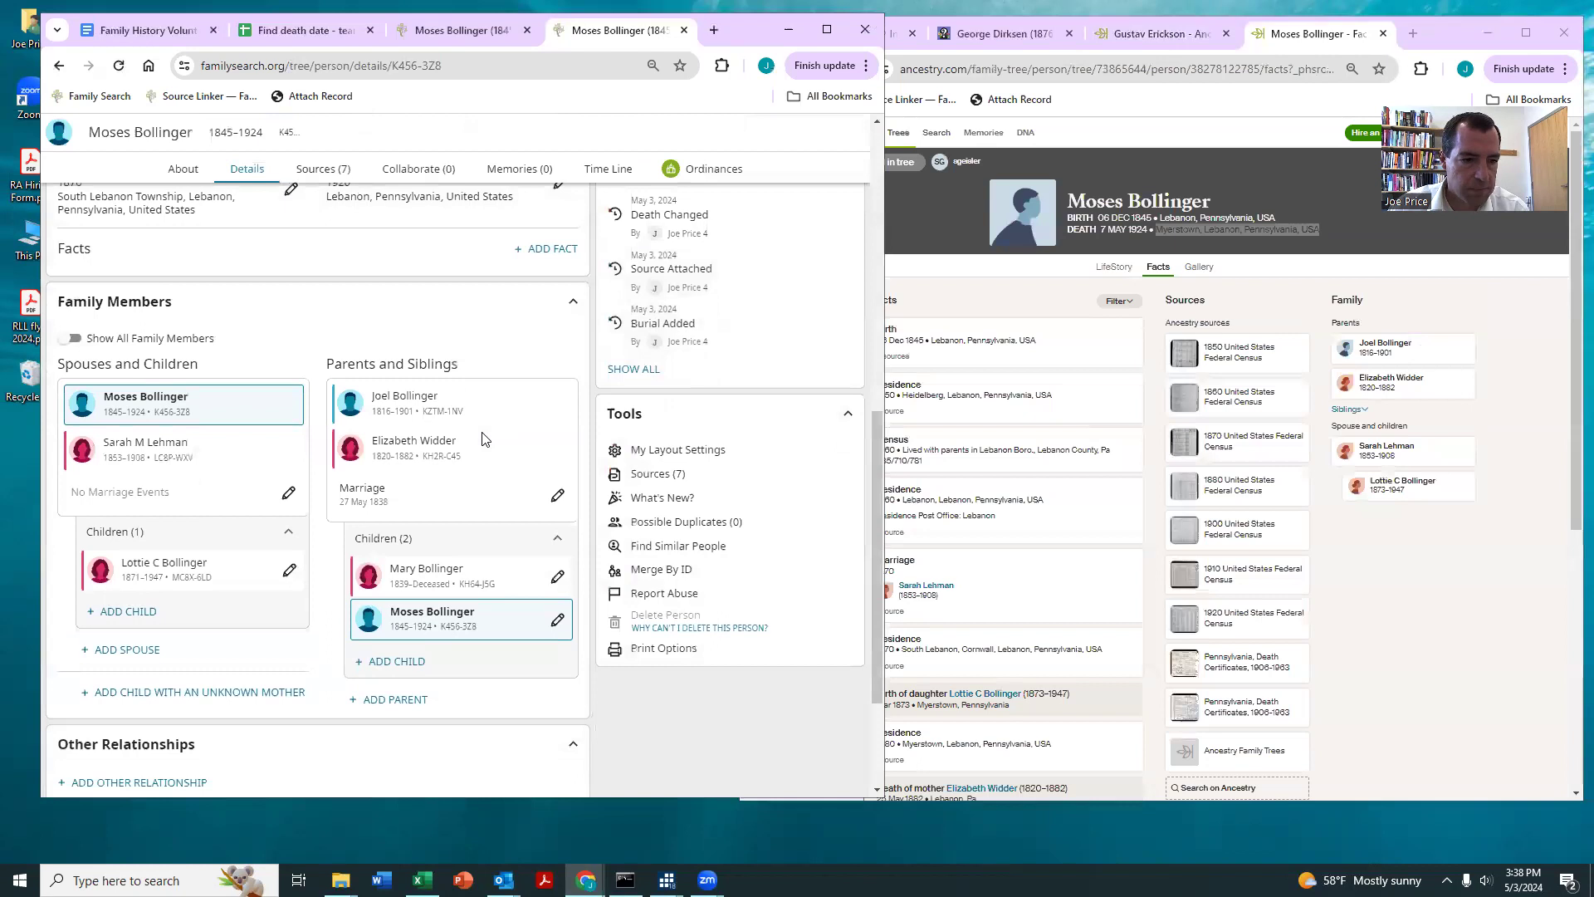
click(683, 29)
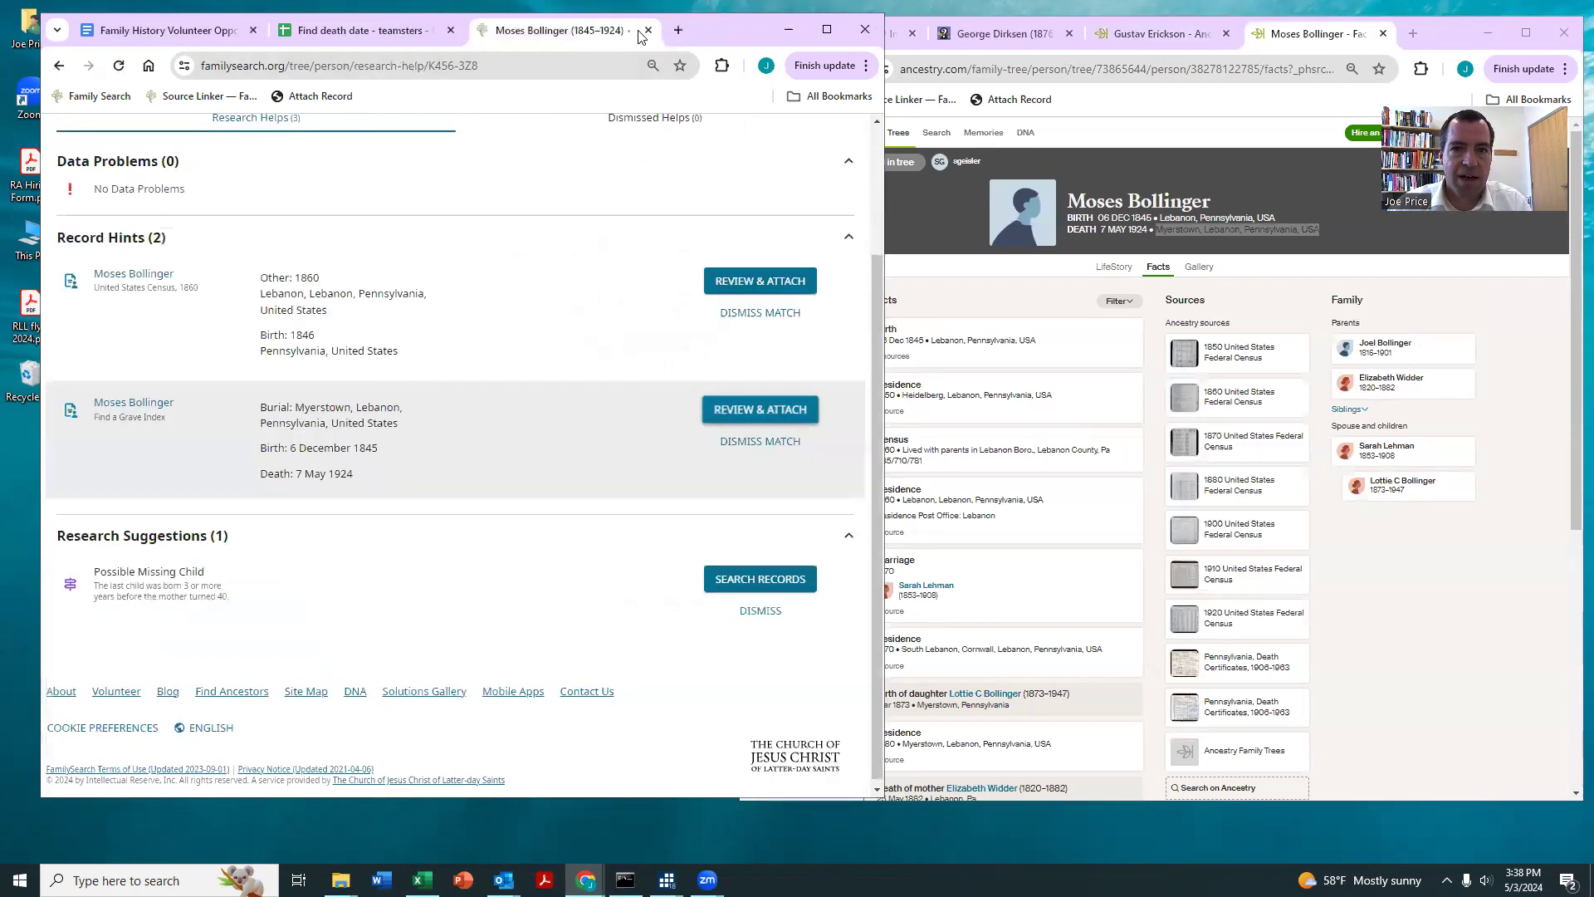
click(648, 30)
drag(333, 485, 415, 504)
key(ctrl+d)
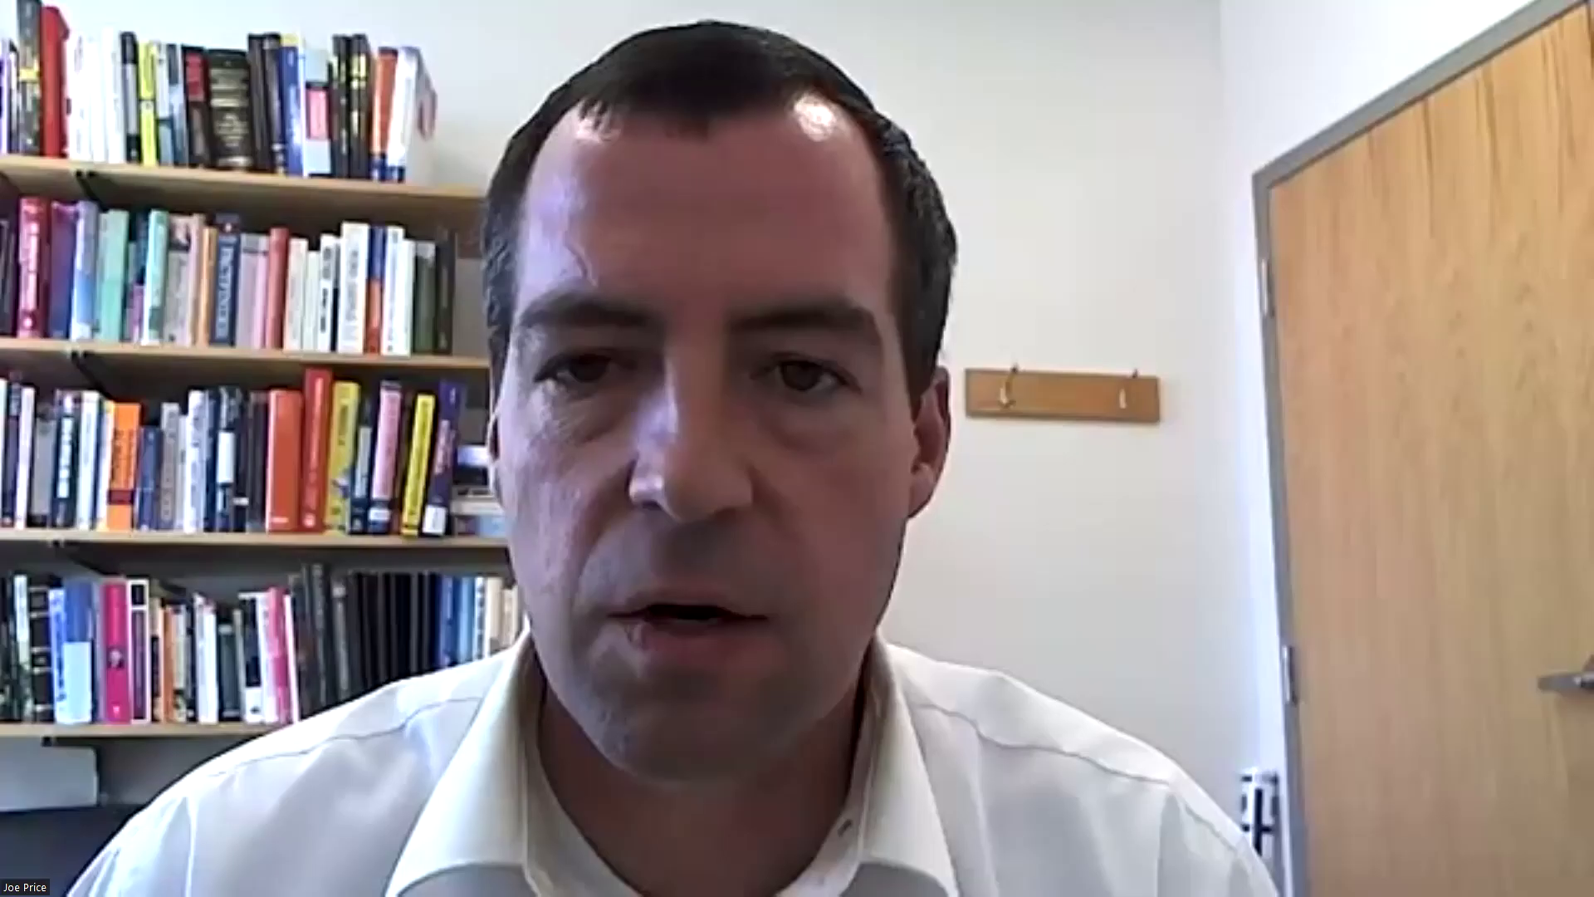